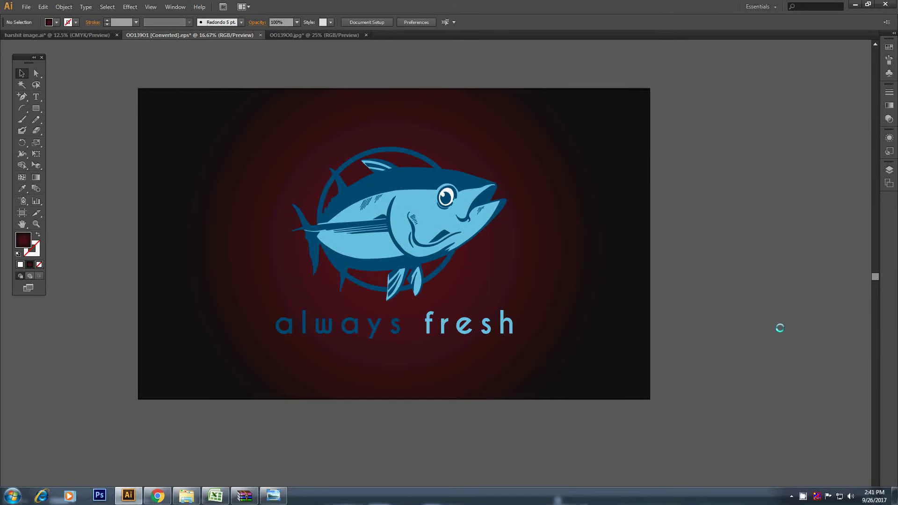
Select the tuna logo and dark background rectangle and scale them down into the artboard's top-left corner.
{"action": "key", "text": "ctrl+plus"}
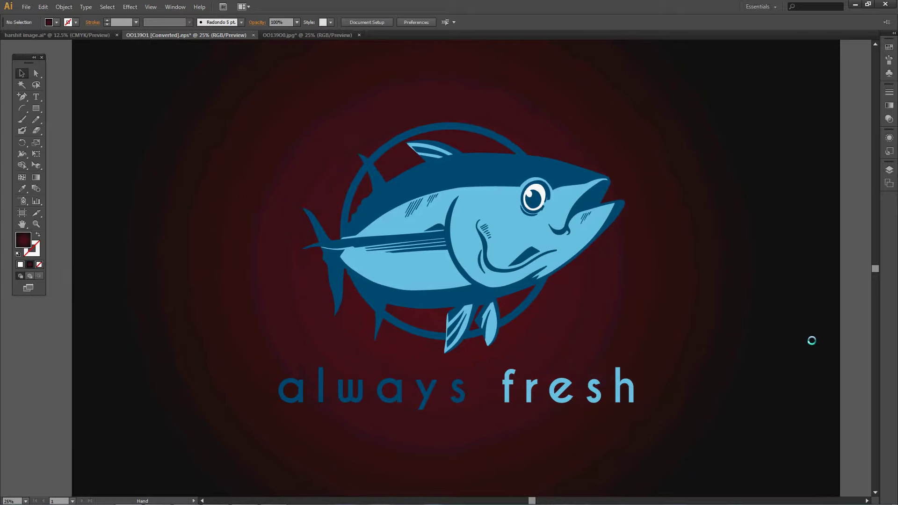
{"action": "key", "text": "ctrl+minus"}
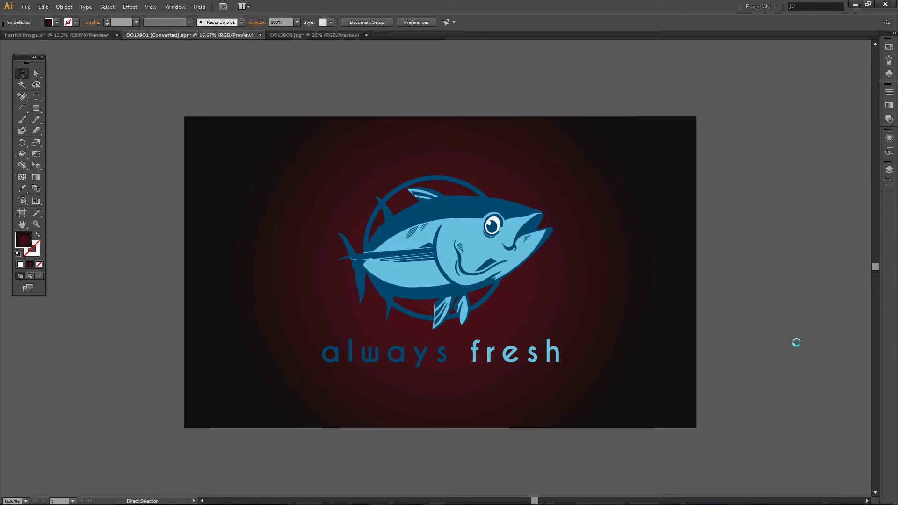
{"action": "left_click", "coordinate": [797, 336]}
{"action": "left_click", "coordinate": [491, 216]}
{"action": "left_click", "coordinate": [616, 281], "text": "shift"}
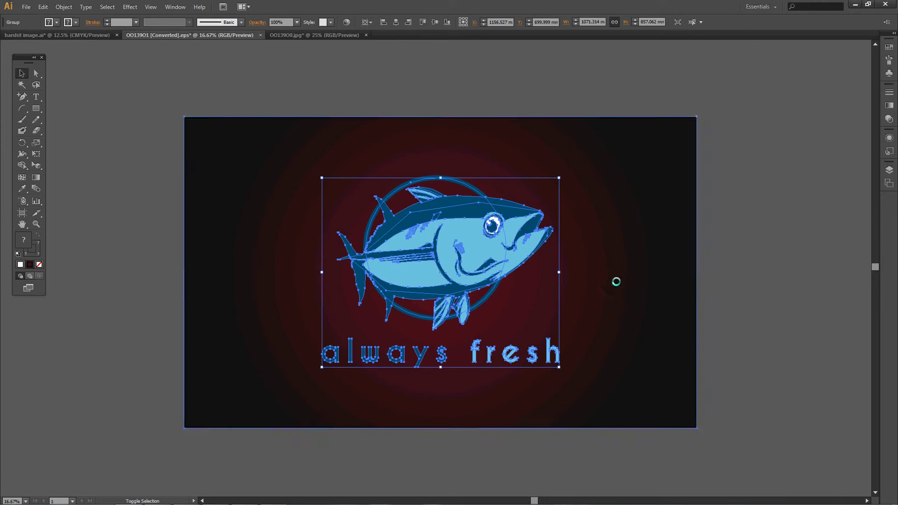
{"action": "left_click_drag", "start_coordinate": [695, 429], "coordinate": [288, 180]}
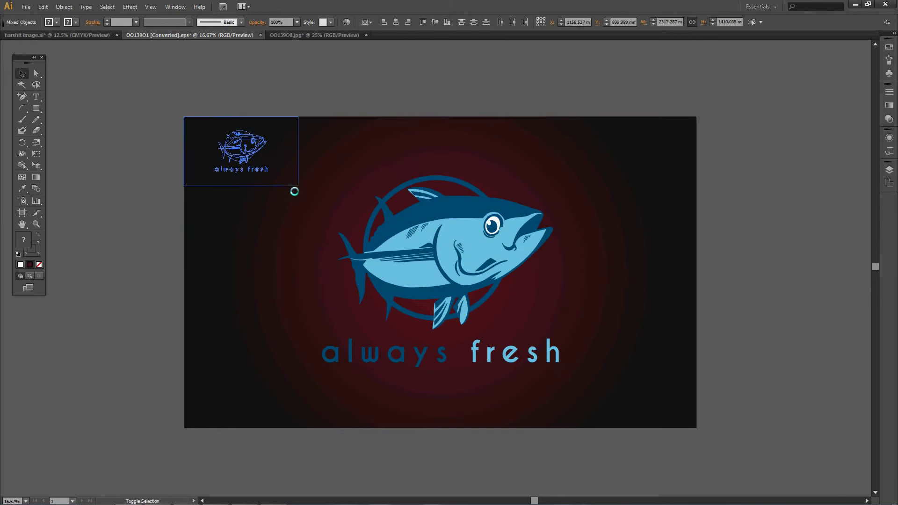
Deselect the thumbnail, zoom in on the pale reference fish's belly and switch to the Pen tool.
{"action": "left_click", "coordinate": [738, 188]}
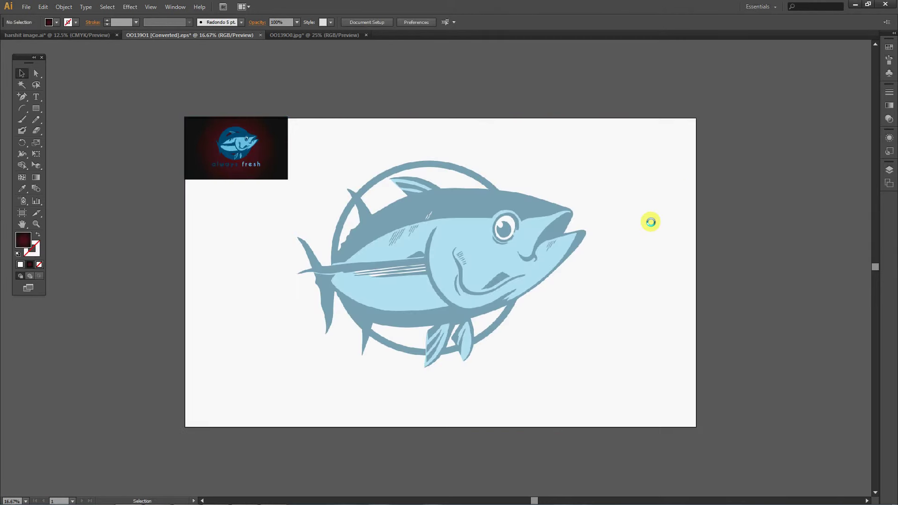
{"action": "key", "text": "ctrl+plus"}
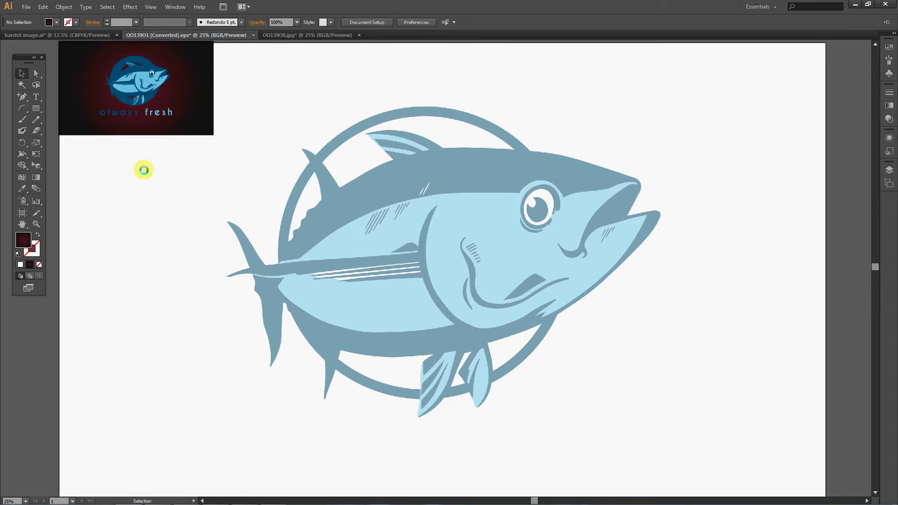
{"action": "left_click", "coordinate": [21, 97]}
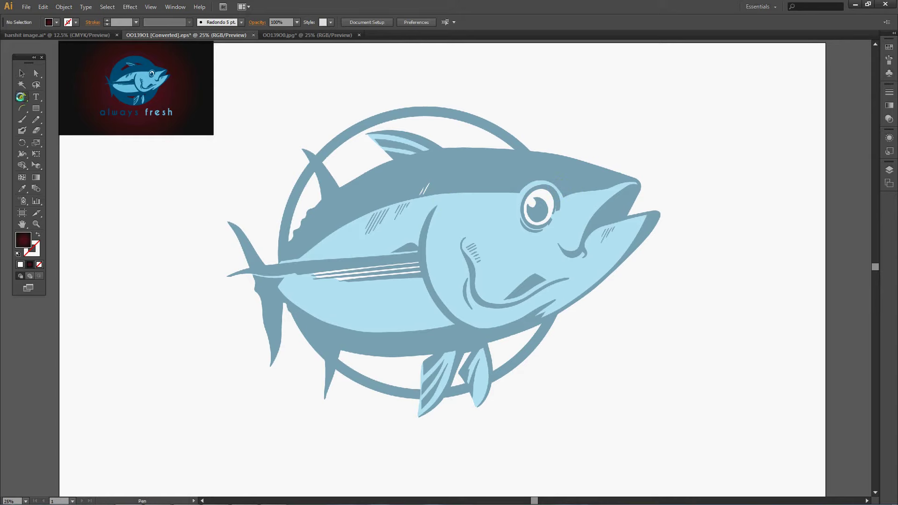
{"action": "key", "text": "ctrl+plus"}
{"action": "left_click_drag", "start_coordinate": [588, 251], "coordinate": [461, 228]}
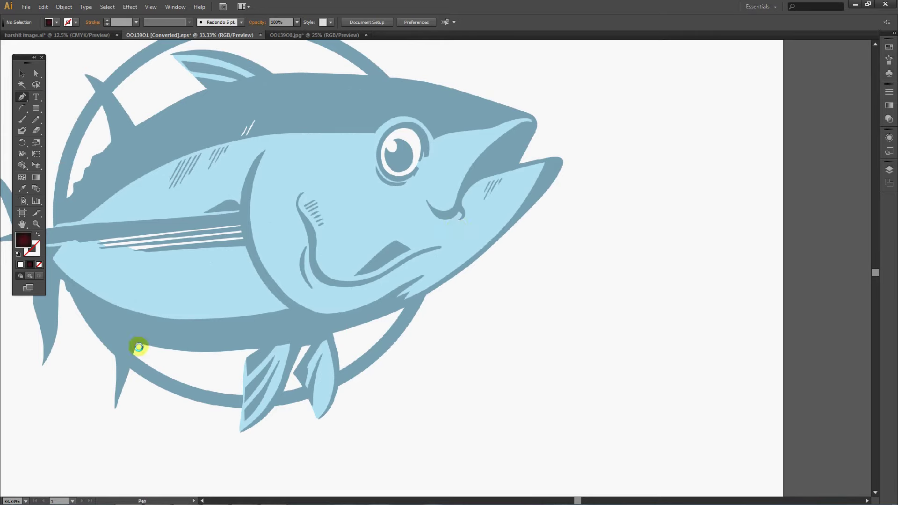
Place the first two anchors along the belly's lower edge as a smooth curve with no fill.
{"action": "left_click", "coordinate": [136, 344]}
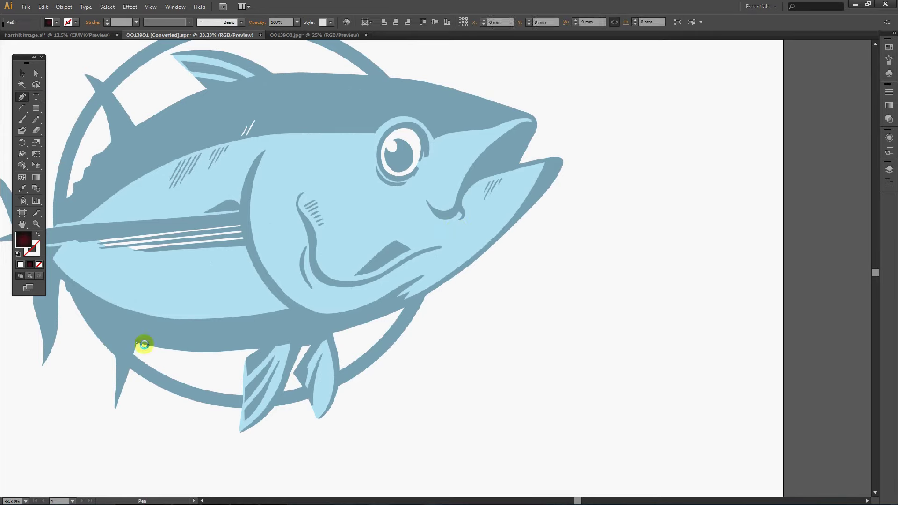
{"action": "left_click_drag", "start_coordinate": [268, 349], "coordinate": [309, 343]}
{"action": "key", "text": "ctrl+z"}
{"action": "left_click_drag", "start_coordinate": [203, 351], "coordinate": [226, 348]}
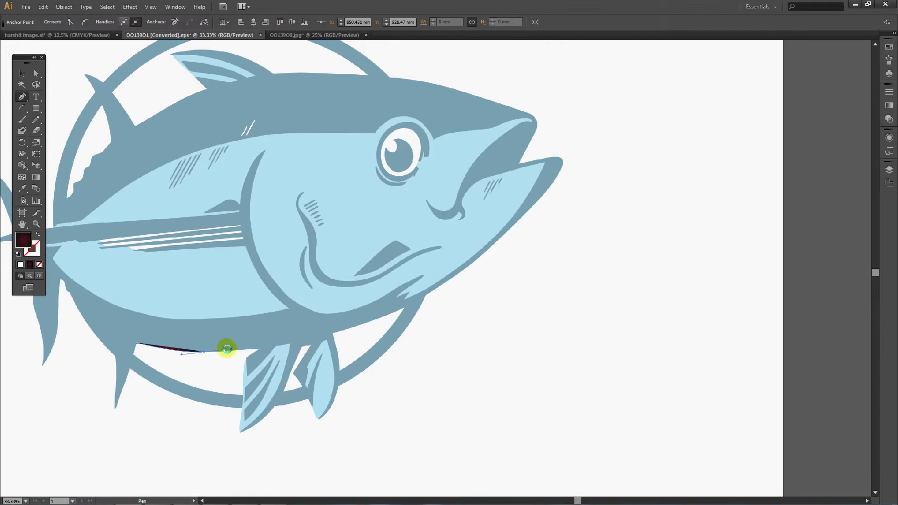
{"action": "key", "text": "shift+x"}
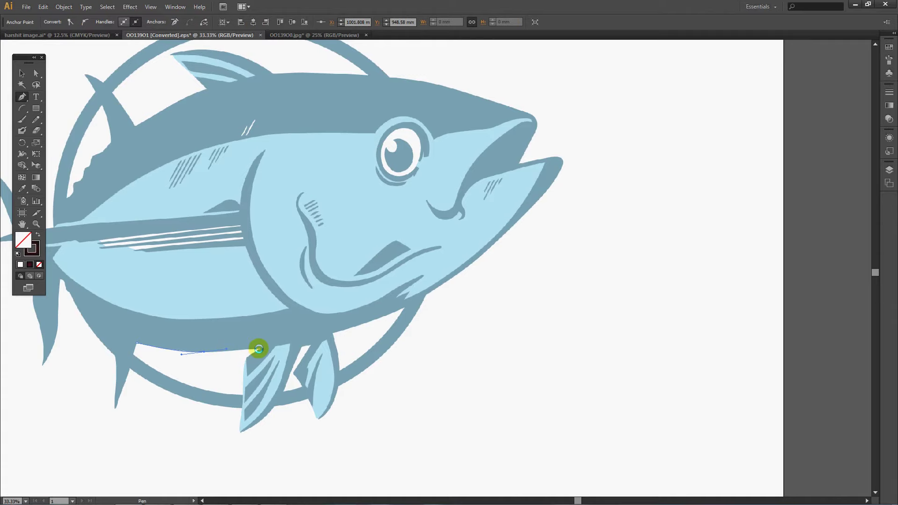
Zoom closer and add another smooth belly anchor, keeping the path stroke-only with no fill.
{"action": "key", "text": "ctrl"}
{"action": "key", "text": "ctrl+equal"}
{"action": "key", "text": "ctrl+equal"}
{"action": "scroll", "coordinate": [200, 356], "scroll_direction": "down", "scroll_amount": 3}
{"action": "scroll", "coordinate": [200, 356], "scroll_direction": "left", "scroll_amount": 5}
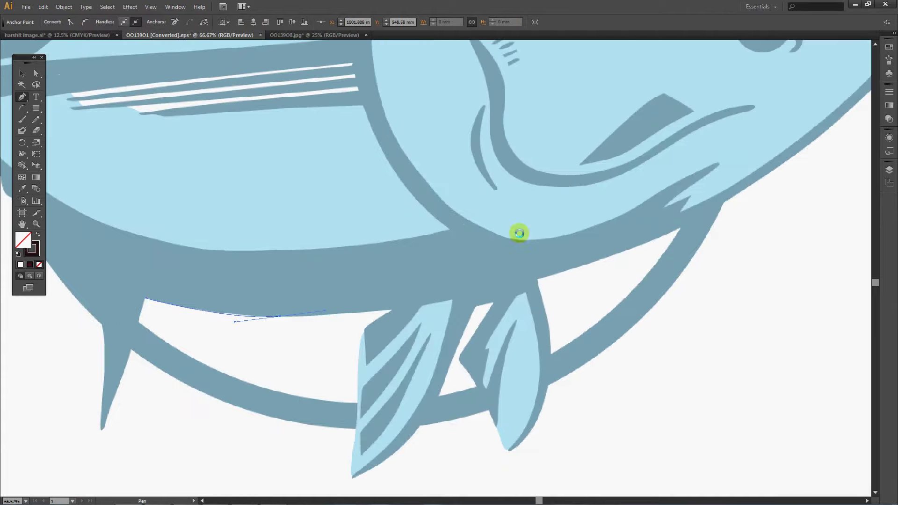
{"action": "key", "text": "shift+x"}
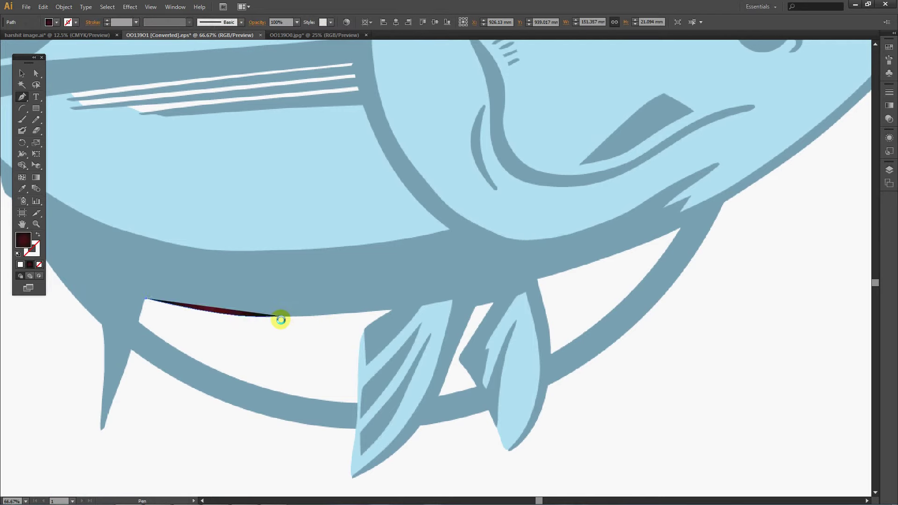
{"action": "left_click_drag", "start_coordinate": [280, 317], "coordinate": [319, 311]}
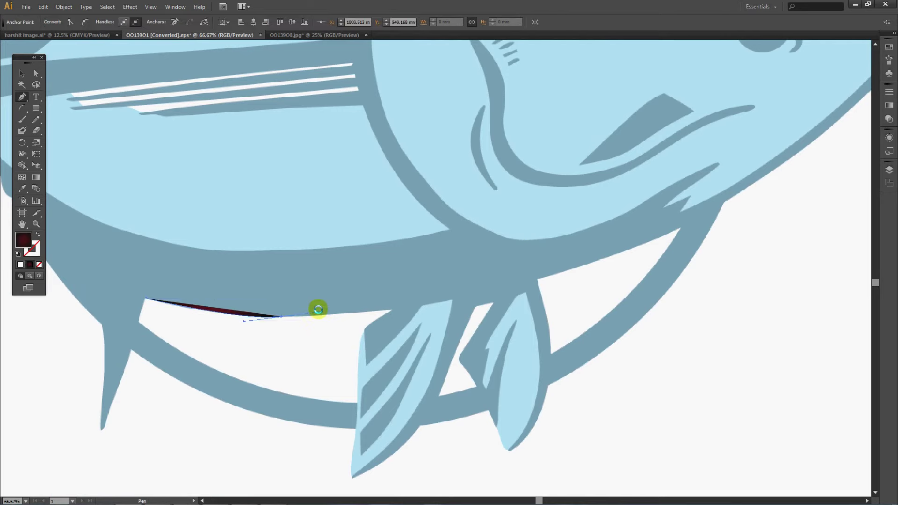
{"action": "key", "text": "shift+x"}
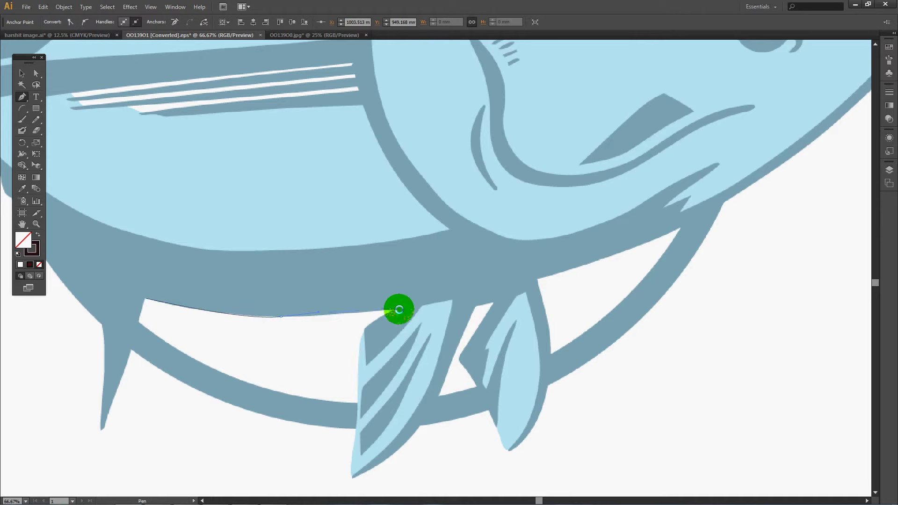
Continue the belly path to the first fin, placing anchors at its corner and top.
{"action": "left_click", "coordinate": [281, 316]}
{"action": "left_click", "coordinate": [391, 311]}
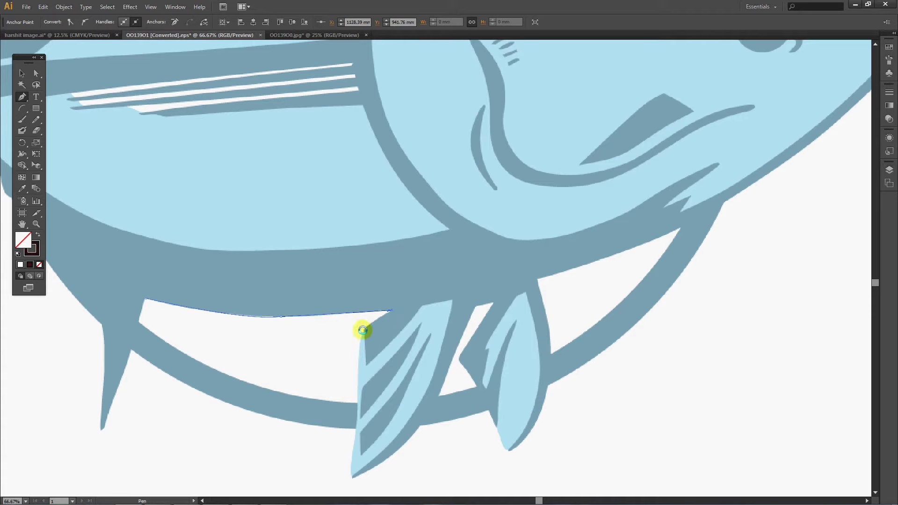
{"action": "left_click", "coordinate": [364, 329], "text": "ctrl"}
{"action": "left_click", "coordinate": [367, 337]}
{"action": "left_click", "coordinate": [365, 366]}
{"action": "mouse_move", "coordinate": [421, 307]}
{"action": "left_mouse_down"}
{"action": "mouse_move", "coordinate": [427, 291]}
{"action": "mouse_move", "coordinate": [451, 299]}
{"action": "left_mouse_up"}
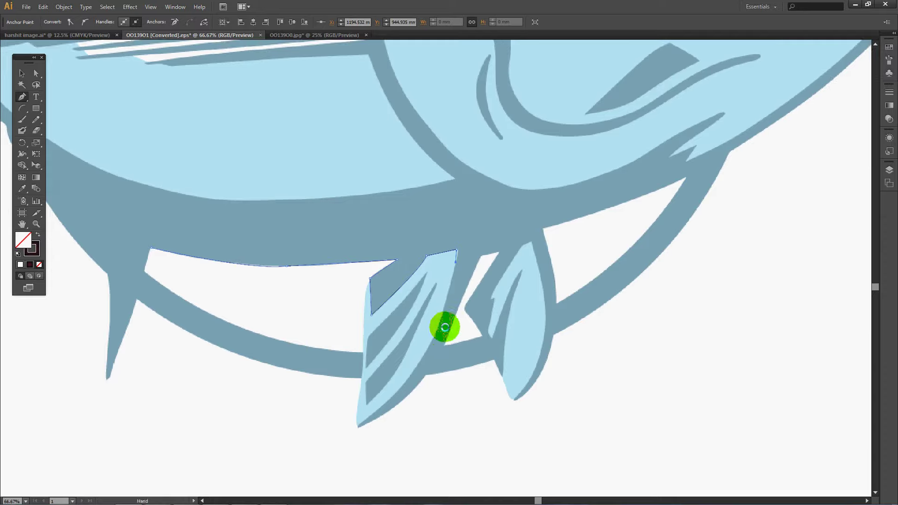
Trace the first fin's edges down to a sharp tip and back up, with corner points.
{"action": "left_click_drag", "start_coordinate": [439, 377], "coordinate": [445, 327]}
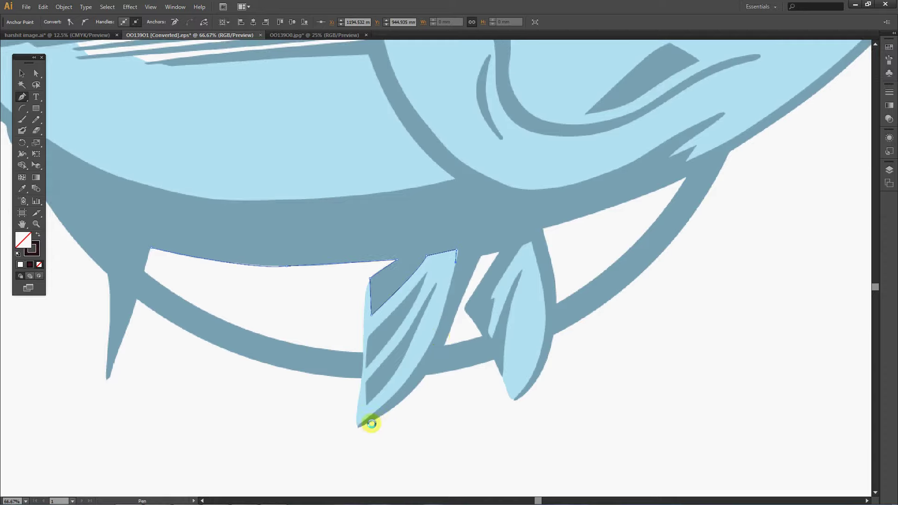
{"action": "left_click_drag", "start_coordinate": [358, 425], "coordinate": [280, 461]}
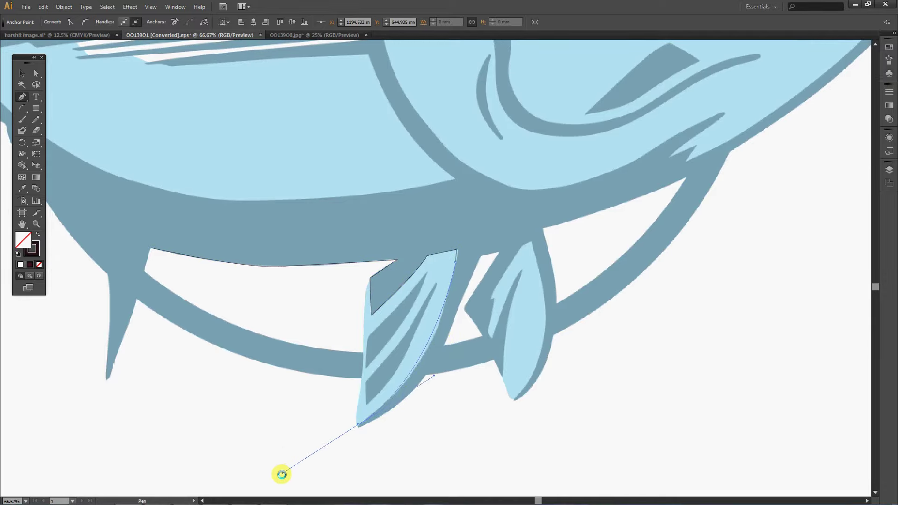
{"action": "left_click_drag", "start_coordinate": [280, 461], "coordinate": [277, 459]}
{"action": "key", "text": "ctrl+z"}
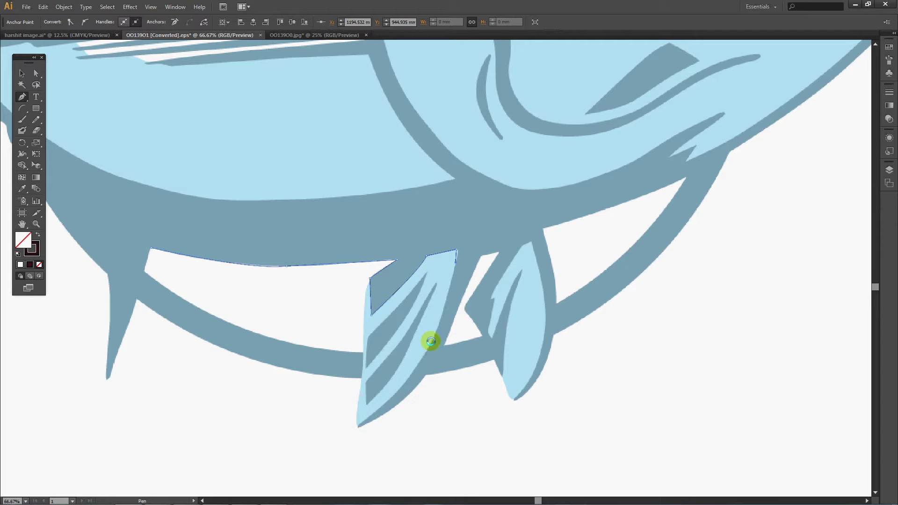
{"action": "left_click_drag", "start_coordinate": [419, 361], "coordinate": [438, 333]}
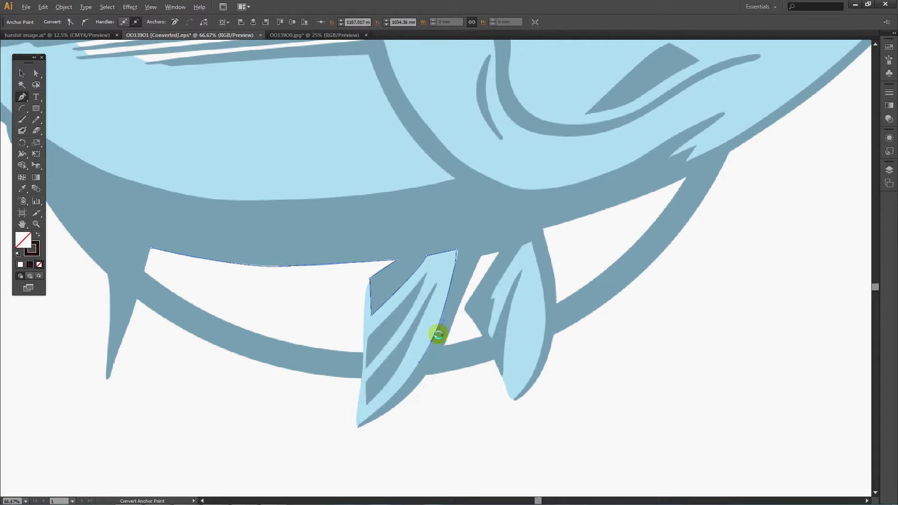
{"action": "left_click", "coordinate": [430, 343]}
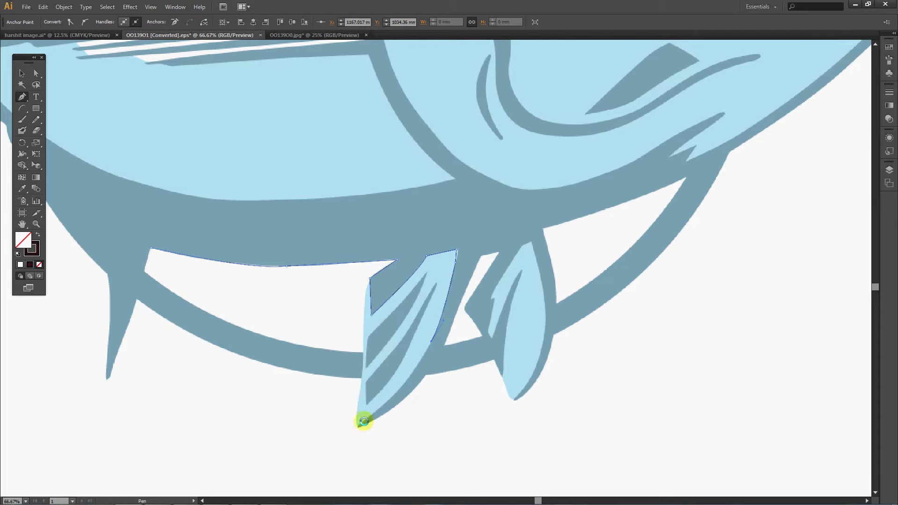
{"action": "left_click_drag", "start_coordinate": [357, 424], "coordinate": [312, 453]}
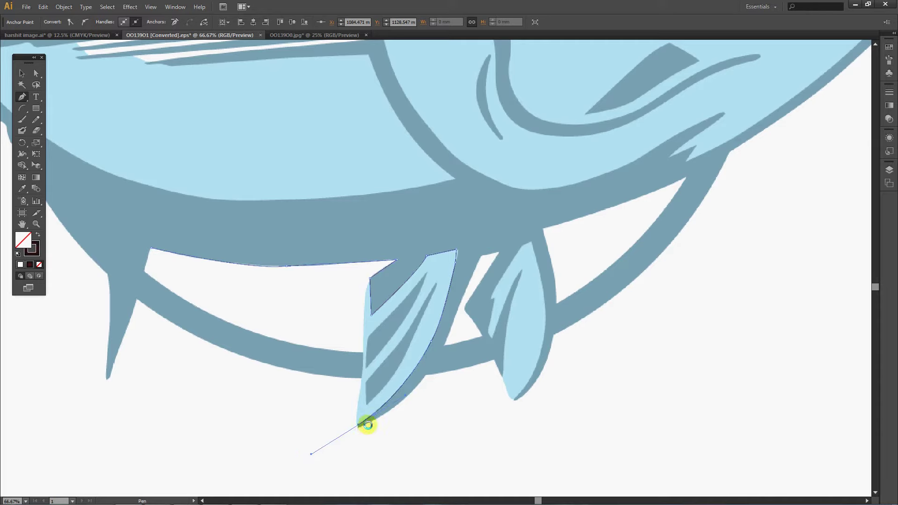
{"action": "left_click", "coordinate": [358, 427]}
{"action": "mouse_move", "coordinate": [358, 427]}
{"action": "left_mouse_down"}
{"action": "mouse_move", "coordinate": [423, 377]}
{"action": "mouse_move", "coordinate": [449, 333]}
{"action": "left_mouse_up"}
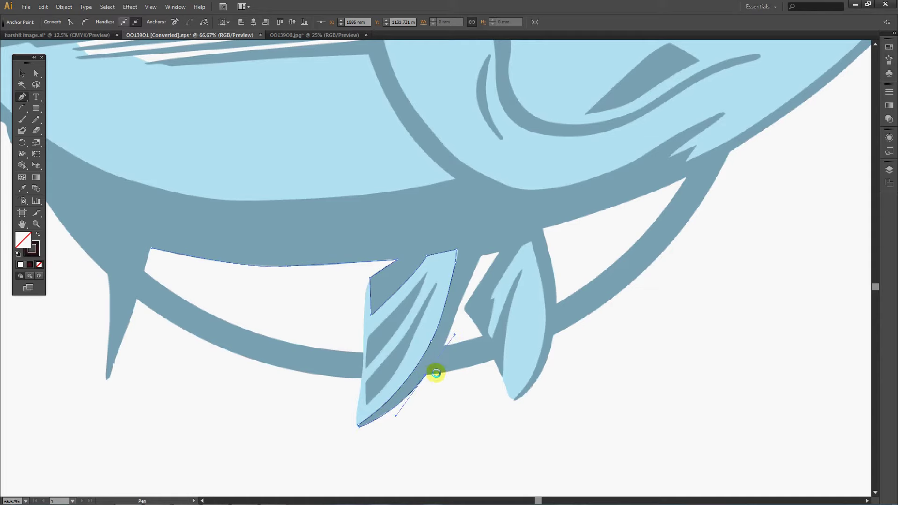
{"action": "left_click", "coordinate": [425, 374]}
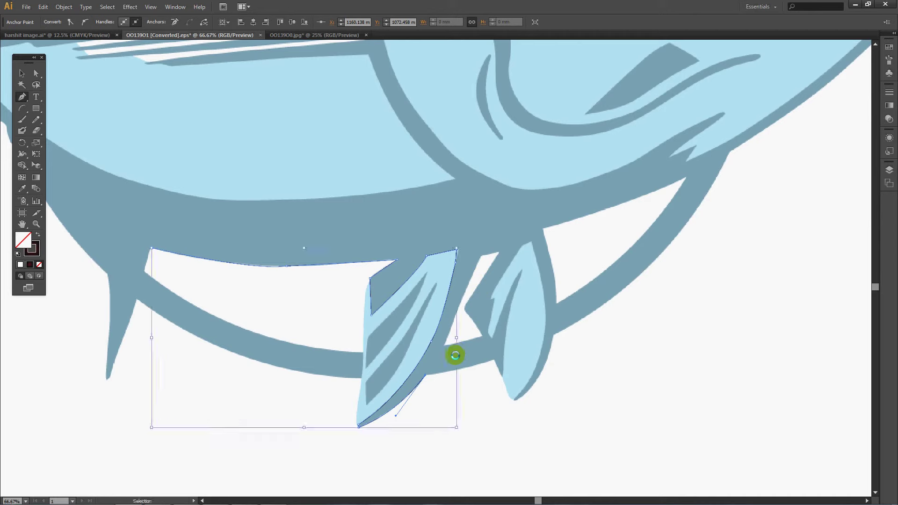
Extend the path past the fin gap along the second fin's inner edge, tip and outer edge.
{"action": "left_click", "coordinate": [458, 305]}
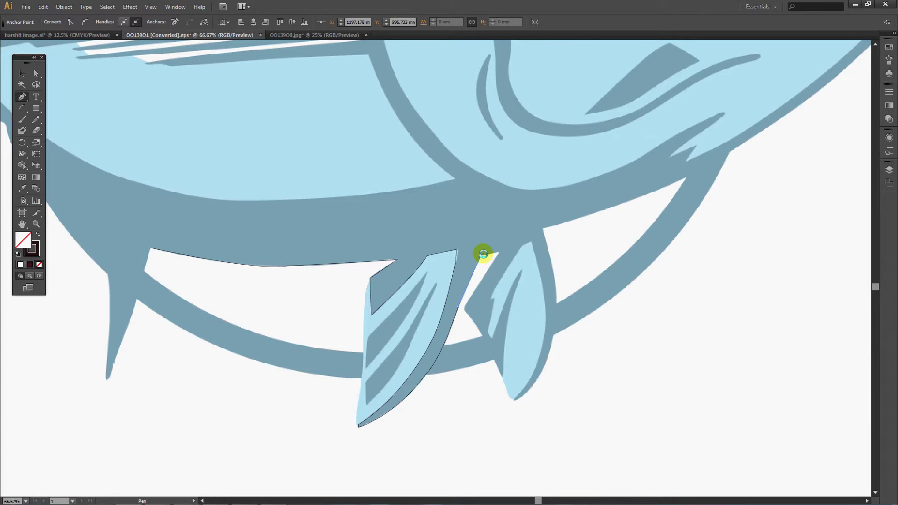
{"action": "left_click", "coordinate": [482, 255]}
{"action": "left_click", "coordinate": [498, 252]}
{"action": "left_click", "coordinate": [465, 309]}
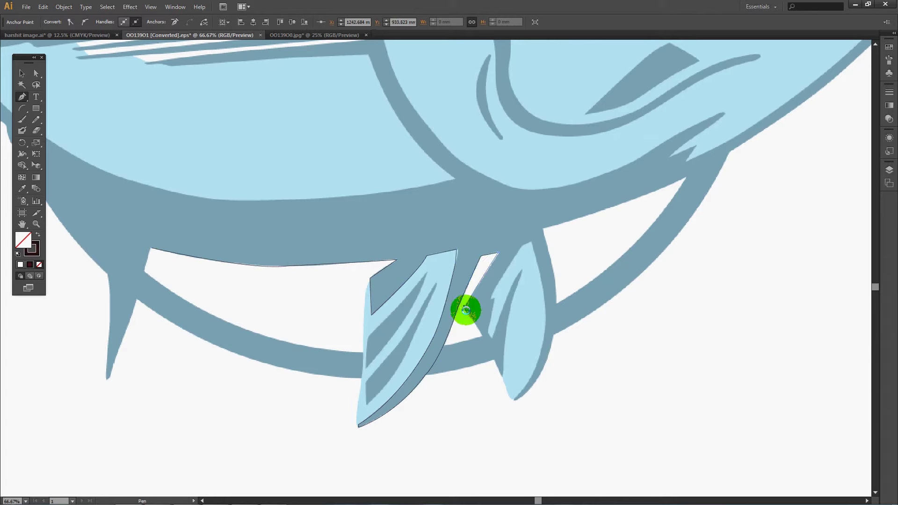
{"action": "left_click_drag", "start_coordinate": [466, 309], "coordinate": [484, 337]}
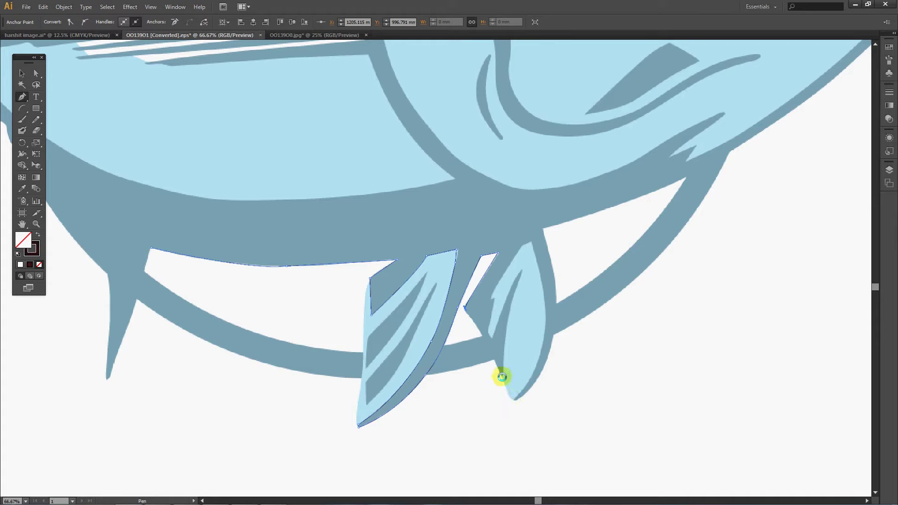
{"action": "left_click", "coordinate": [502, 376]}
{"action": "left_click_drag", "start_coordinate": [525, 260], "coordinate": [535, 246]}
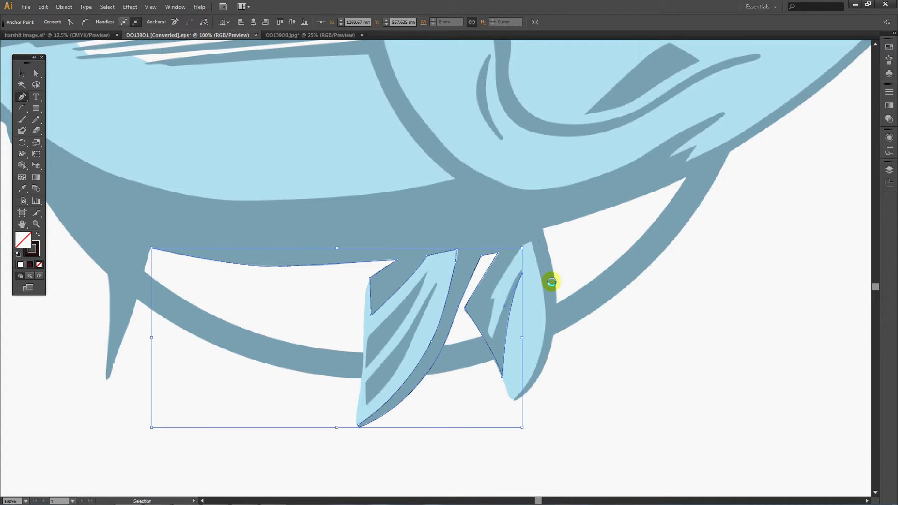
Zoom in and trace the right fin's inner notch and inner edge with corner points.
{"action": "key", "text": "ctrl+plus"}
{"action": "key", "text": "ctrl+plus"}
{"action": "left_click", "coordinate": [629, 274]}
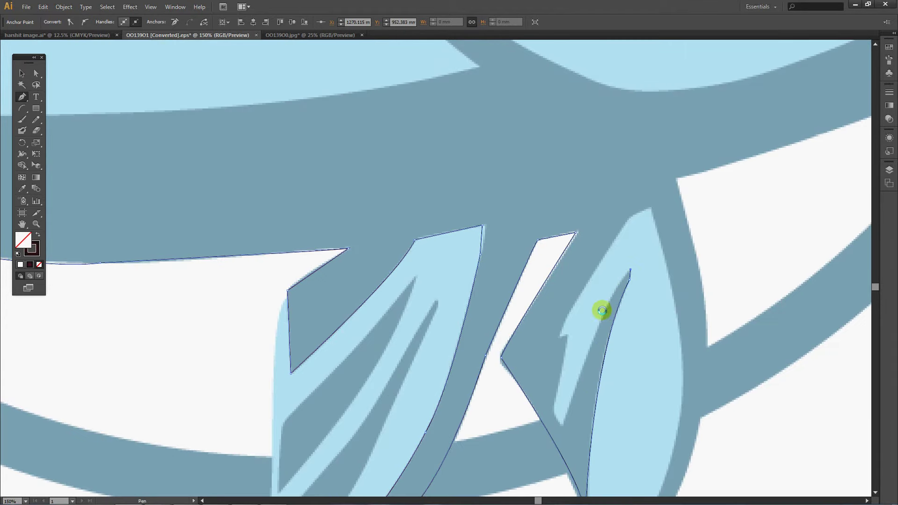
{"action": "mouse_move", "coordinate": [563, 422]}
{"action": "left_mouse_down"}
{"action": "mouse_move", "coordinate": [545, 495]}
{"action": "mouse_move", "coordinate": [539, 402]}
{"action": "left_mouse_up"}
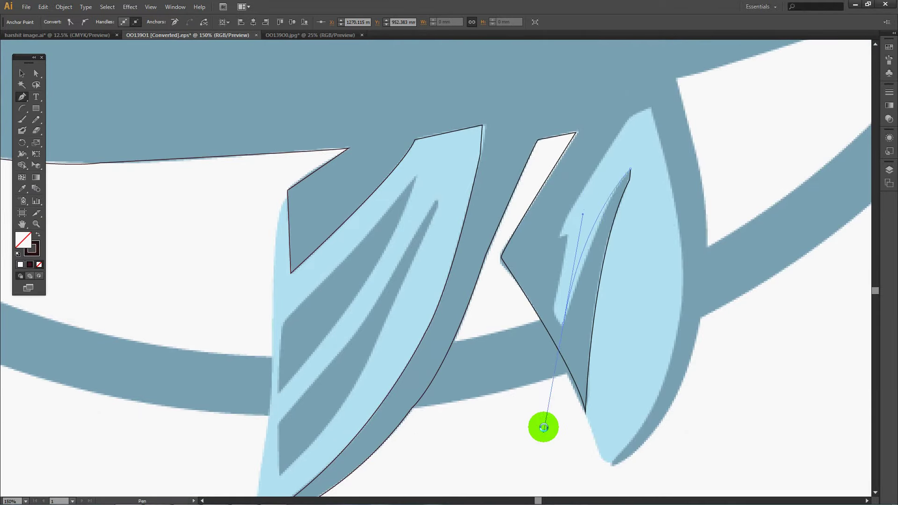
{"action": "left_click_drag", "start_coordinate": [539, 401], "coordinate": [531, 438]}
{"action": "left_click", "coordinate": [562, 330], "text": "alt"}
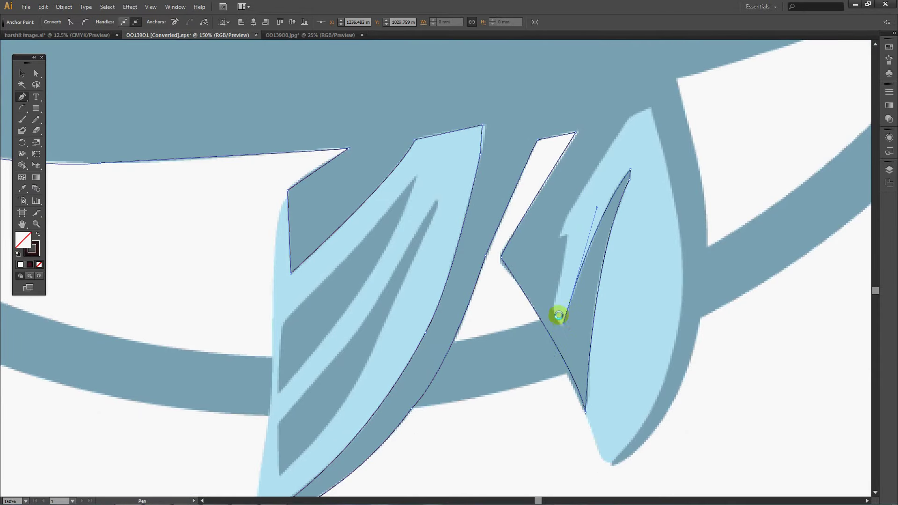
{"action": "mouse_move", "coordinate": [554, 303]}
{"action": "left_mouse_down"}
{"action": "mouse_move", "coordinate": [569, 229]}
{"action": "mouse_move", "coordinate": [558, 235]}
{"action": "left_mouse_up"}
{"action": "left_click_drag", "start_coordinate": [627, 119], "coordinate": [636, 115]}
{"action": "left_click", "coordinate": [629, 119]}
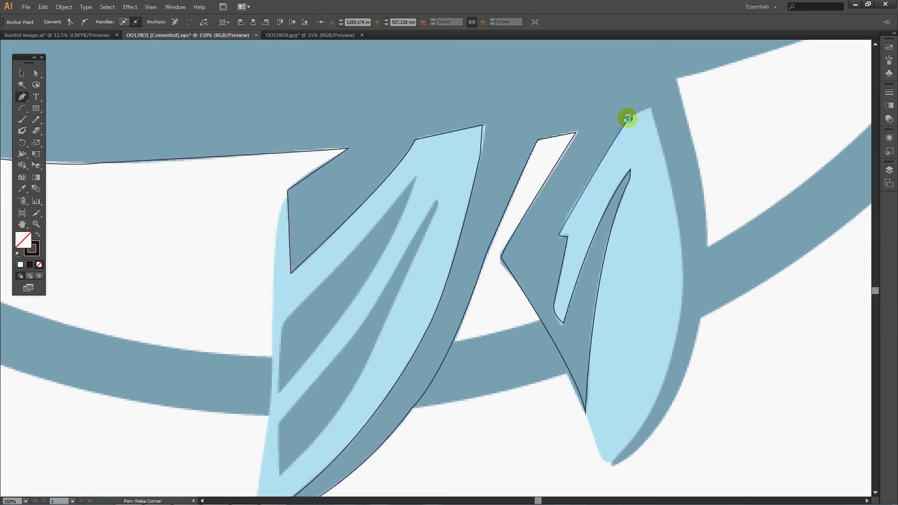
Trace from the right fin's top down its outer edge to a curved point at the tip.
{"action": "left_click", "coordinate": [651, 108]}
{"action": "left_click_drag", "start_coordinate": [677, 224], "coordinate": [686, 294]}
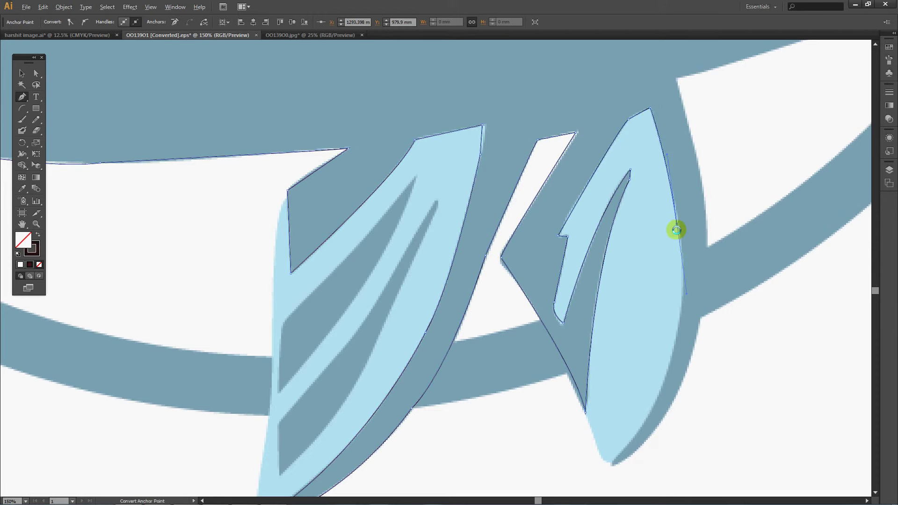
{"action": "left_click", "coordinate": [678, 224]}
{"action": "scroll", "coordinate": [648, 179], "scroll_direction": "down", "scroll_amount": 3}
{"action": "scroll", "coordinate": [608, 262], "scroll_direction": "down", "scroll_amount": 2}
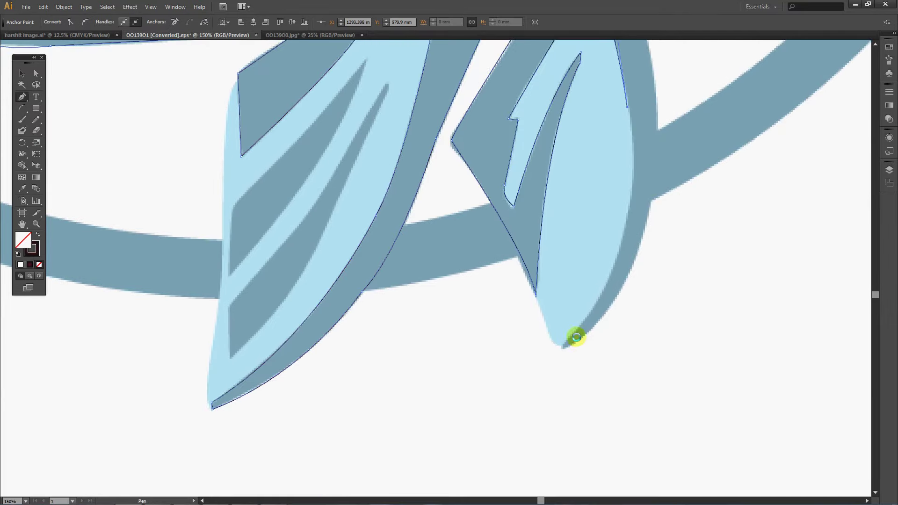
{"action": "left_click_drag", "start_coordinate": [566, 342], "coordinate": [478, 427]}
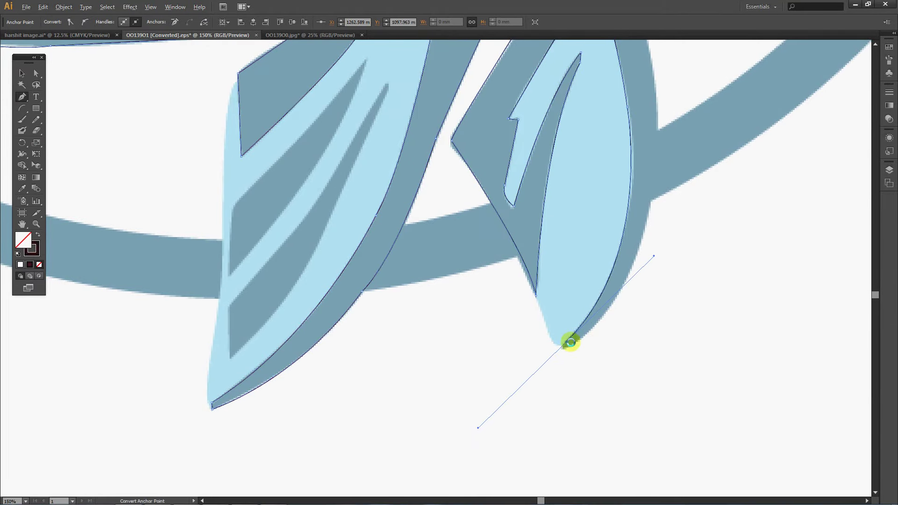
{"action": "mouse_move", "coordinate": [566, 342]}
{"action": "left_mouse_down"}
{"action": "mouse_move", "coordinate": [592, 335]}
{"action": "mouse_move", "coordinate": [573, 342]}
{"action": "left_mouse_up"}
{"action": "left_click_drag", "start_coordinate": [620, 280], "coordinate": [454, 321]}
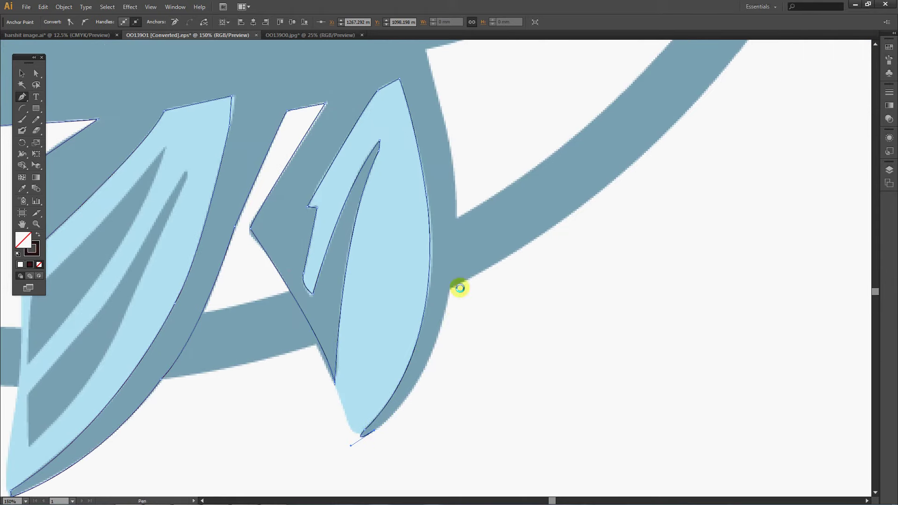
{"action": "scroll", "coordinate": [494, 287], "scroll_direction": "up", "scroll_amount": 5}
Curve the path up the fin's outer side to a corner at its base and along the head's underside.
{"action": "scroll", "coordinate": [462, 207], "scroll_direction": "down", "scroll_amount": 1}
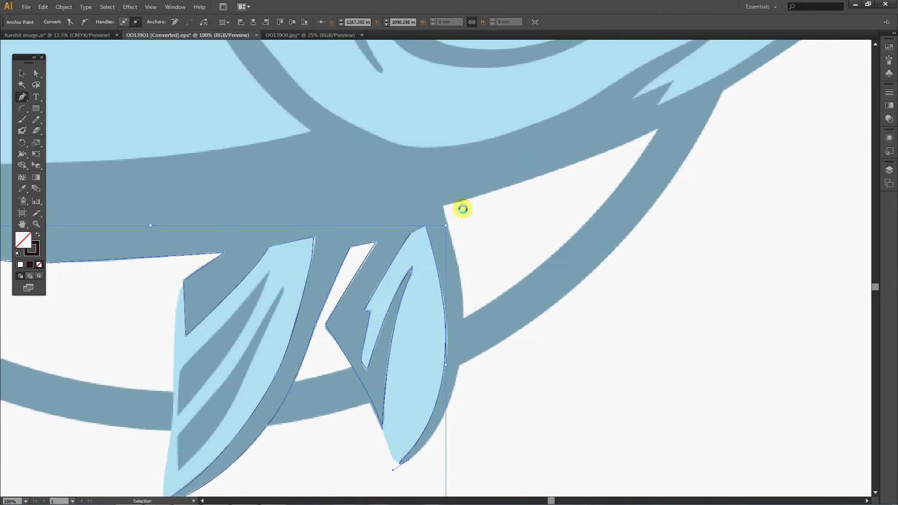
{"action": "mouse_move", "coordinate": [443, 206]}
{"action": "left_mouse_down"}
{"action": "mouse_move", "coordinate": [384, 70]}
{"action": "mouse_move", "coordinate": [385, 117]}
{"action": "left_mouse_up"}
{"action": "scroll", "coordinate": [525, 106], "scroll_direction": "down", "scroll_amount": 5}
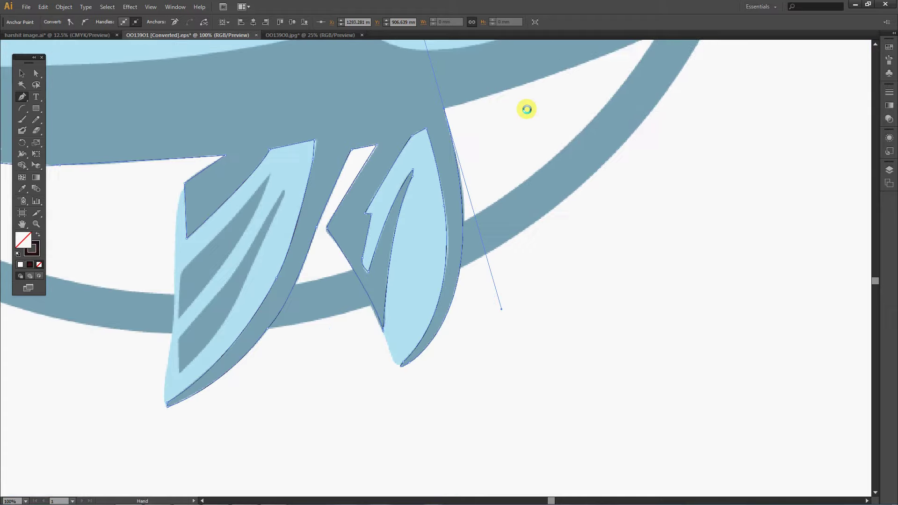
{"action": "left_click_drag", "start_coordinate": [526, 106], "coordinate": [434, 305]}
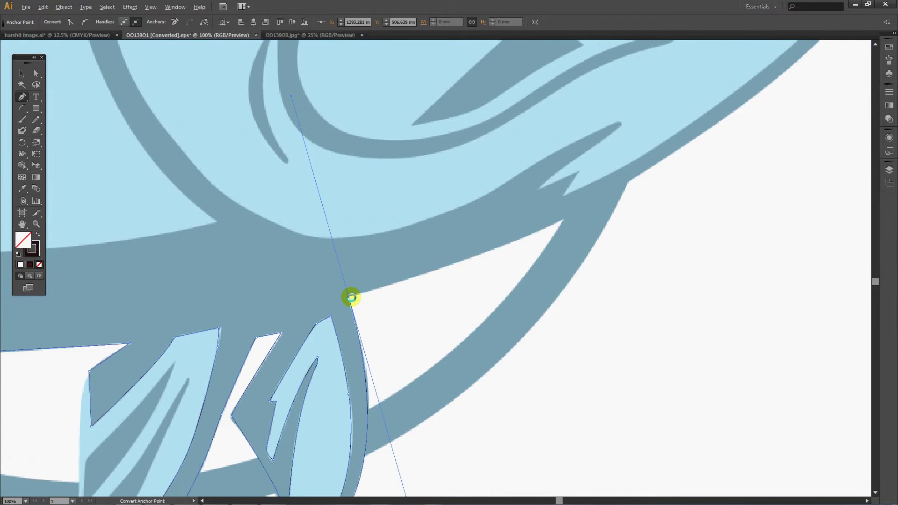
{"action": "left_click", "coordinate": [349, 296]}
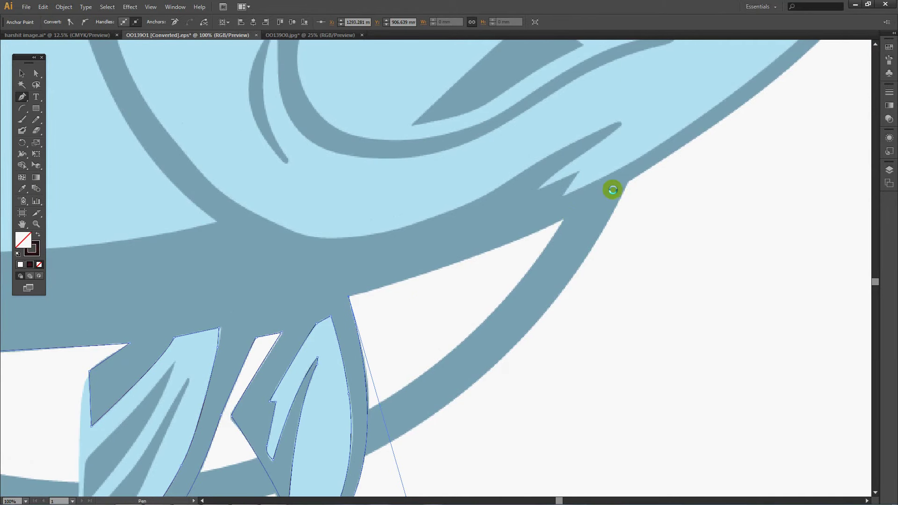
{"action": "left_click_drag", "start_coordinate": [561, 219], "coordinate": [630, 181]}
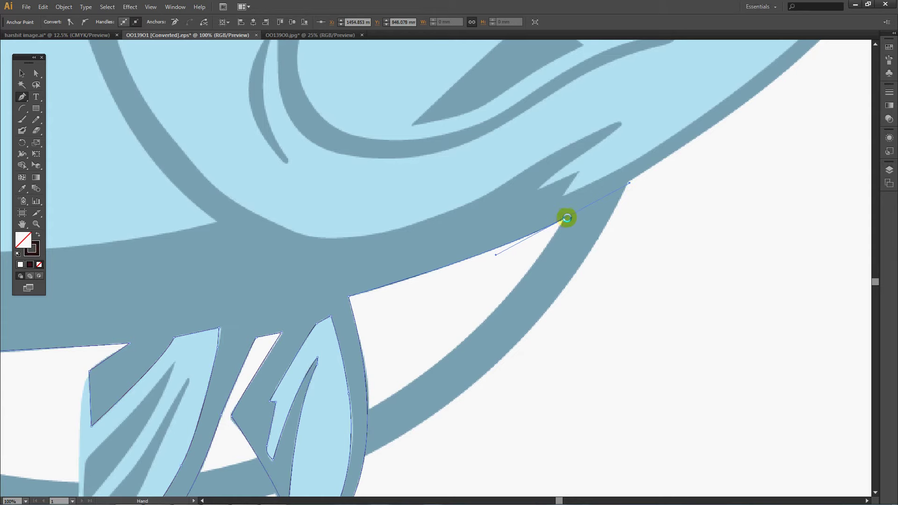
{"action": "left_click_drag", "start_coordinate": [574, 215], "coordinate": [346, 379]}
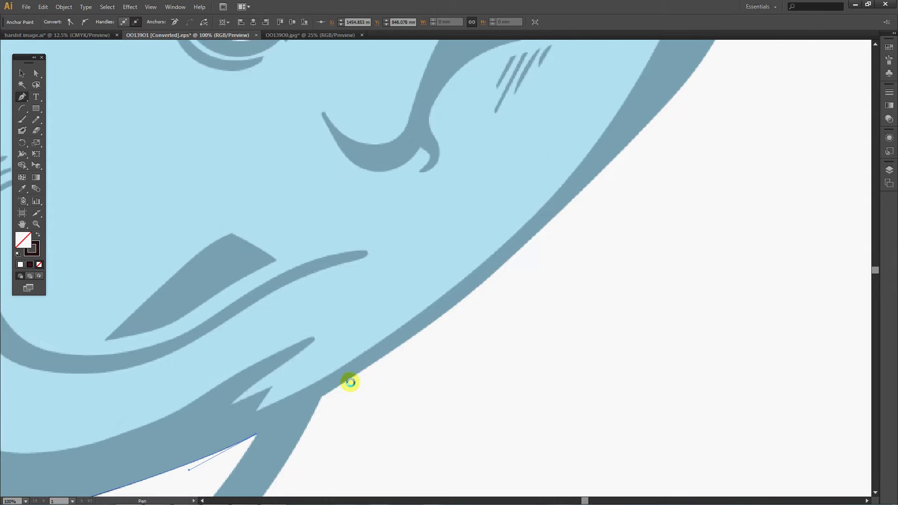
{"action": "key", "text": "ctrl+minus"}
{"action": "key", "text": "ctrl+minus"}
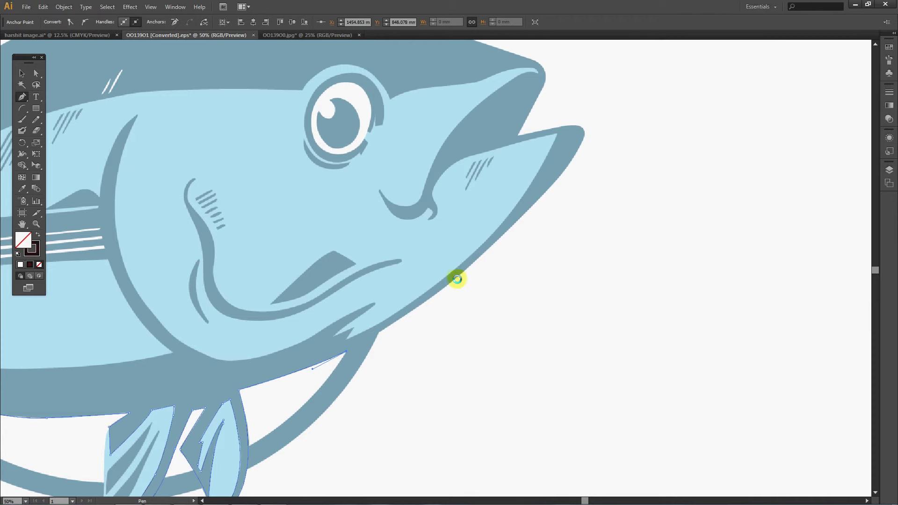
Trace the lower jaw's underside up to a sharp jaw tip, converting each point to a corner.
{"action": "left_click_drag", "start_coordinate": [458, 276], "coordinate": [494, 244]}
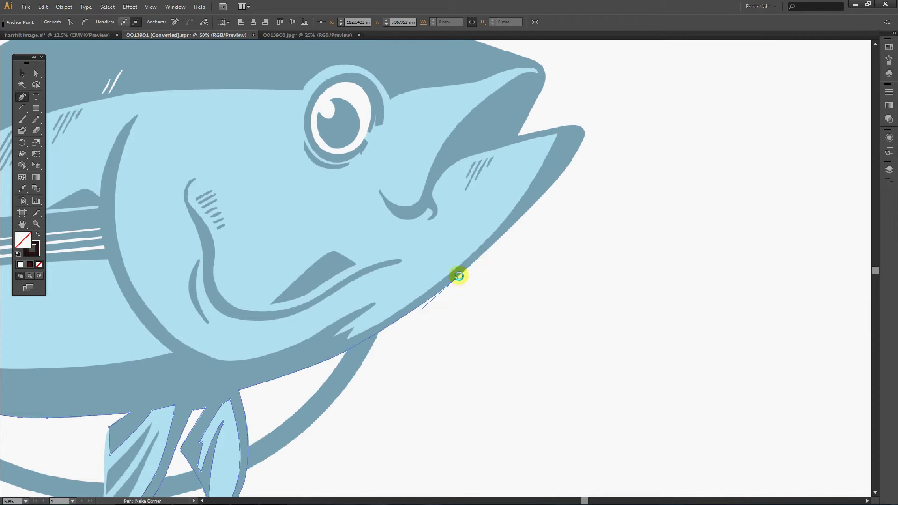
{"action": "key", "text": "ctrl+plus"}
{"action": "key", "text": "ctrl+plus"}
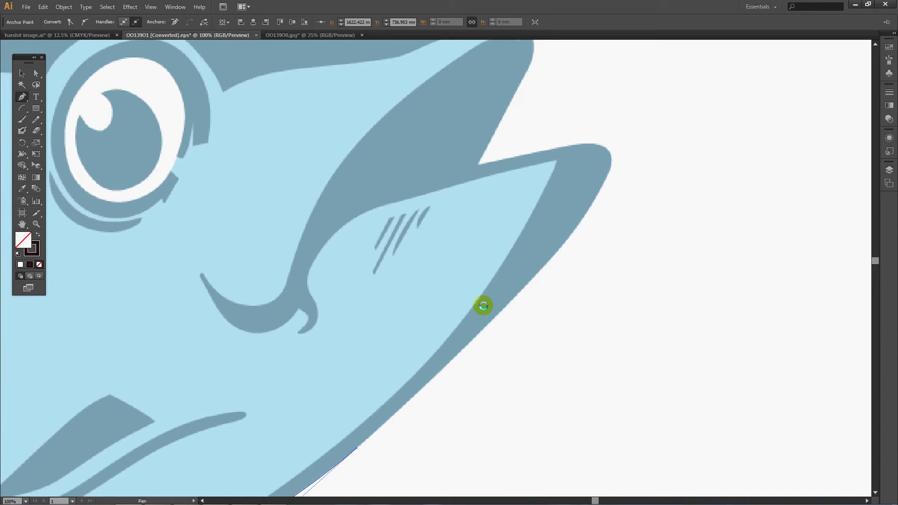
{"action": "left_click_drag", "start_coordinate": [452, 359], "coordinate": [468, 340]}
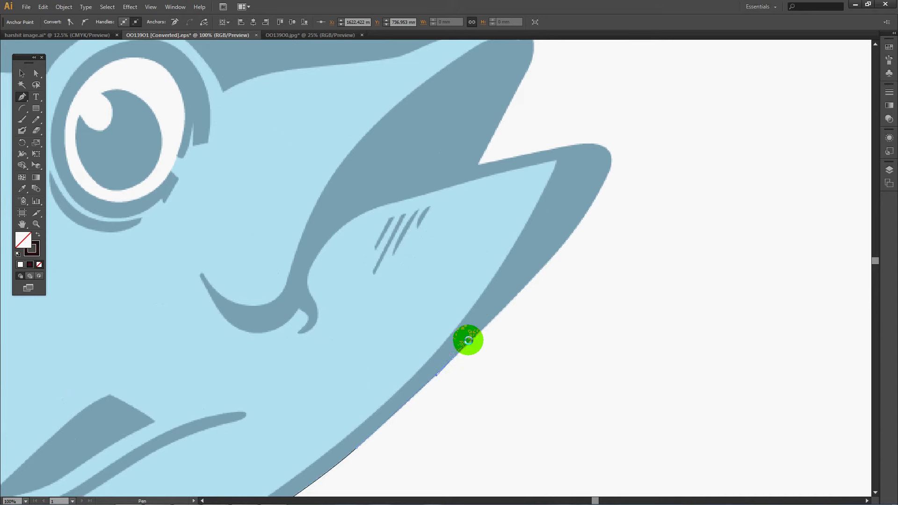
{"action": "left_click", "coordinate": [452, 358]}
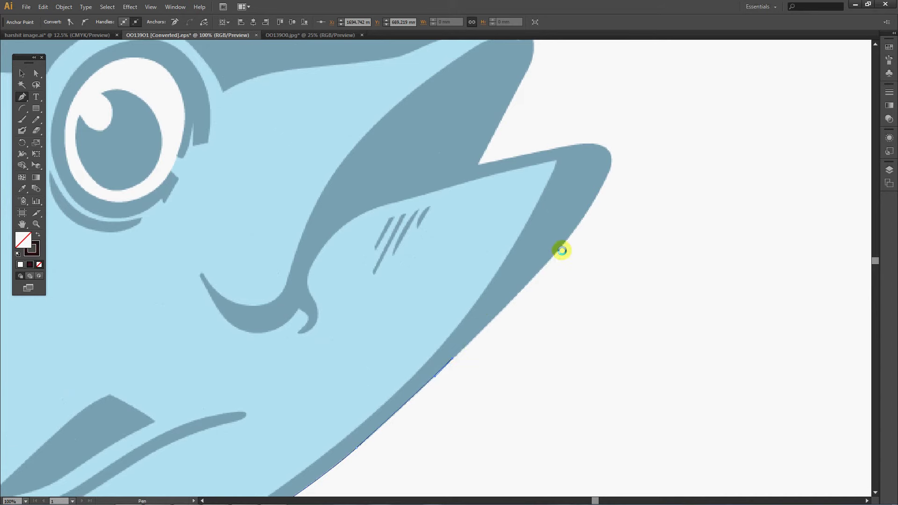
{"action": "left_click_drag", "start_coordinate": [560, 248], "coordinate": [571, 229]}
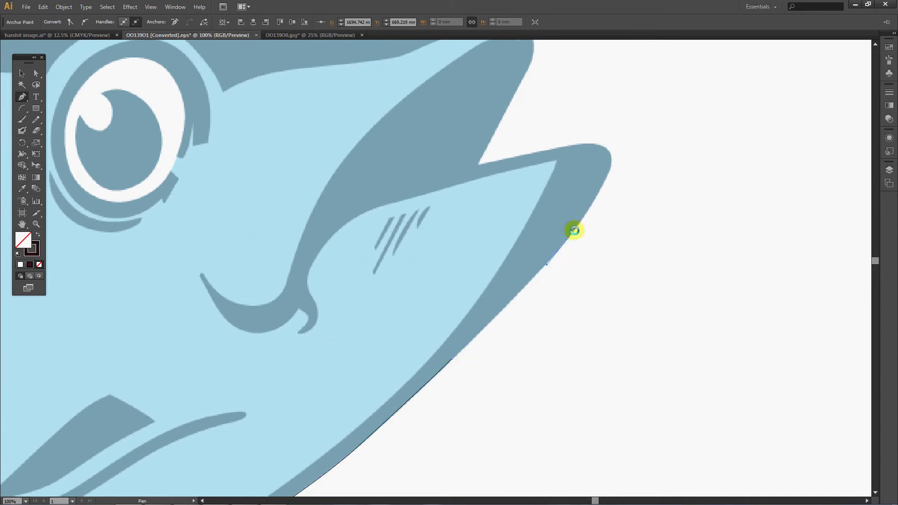
{"action": "left_click", "coordinate": [561, 247]}
{"action": "left_click_drag", "start_coordinate": [610, 156], "coordinate": [604, 137]}
{"action": "left_click", "coordinate": [609, 156]}
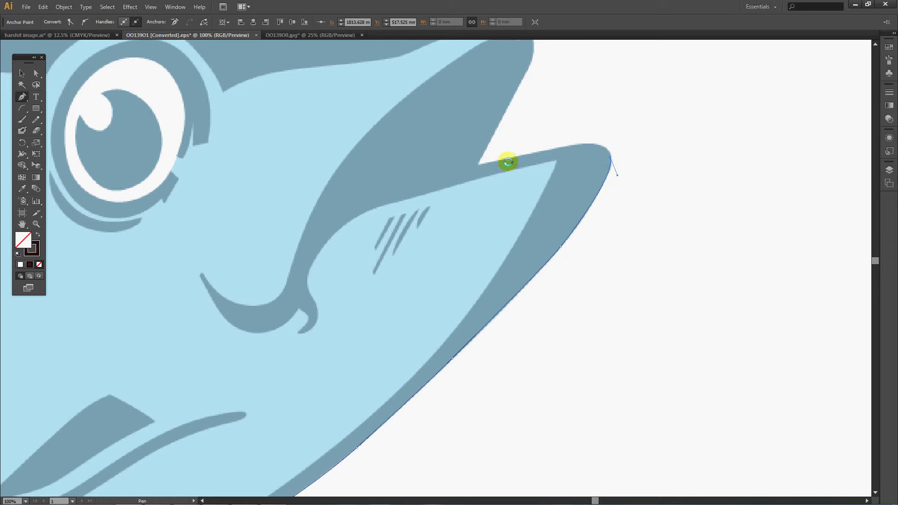
Curve the path back along the jaw's top and up the upper jaw's front edge.
{"action": "left_click_drag", "start_coordinate": [507, 159], "coordinate": [388, 190]}
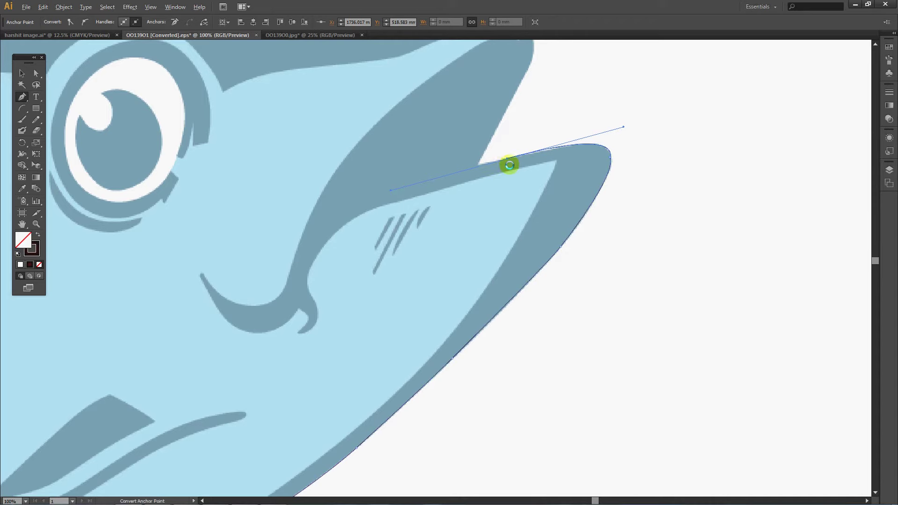
{"action": "left_click", "coordinate": [508, 160]}
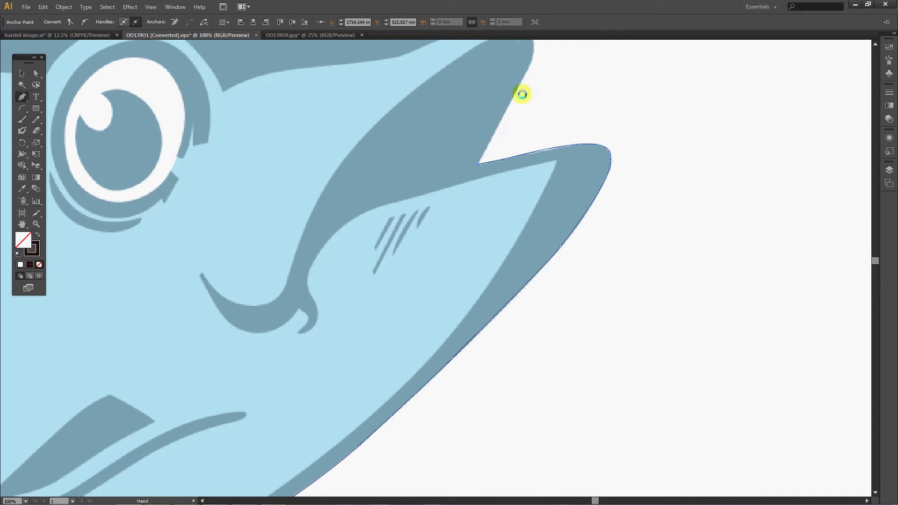
{"action": "left_click_drag", "start_coordinate": [523, 105], "coordinate": [494, 223]}
{"action": "mouse_move", "coordinate": [514, 180]}
{"action": "left_mouse_down"}
{"action": "mouse_move", "coordinate": [532, 143]}
{"action": "mouse_move", "coordinate": [573, 226]}
{"action": "left_mouse_up"}
Trace over the snout with corner points and place a point along the head's top edge.
{"action": "left_click", "coordinate": [567, 240]}
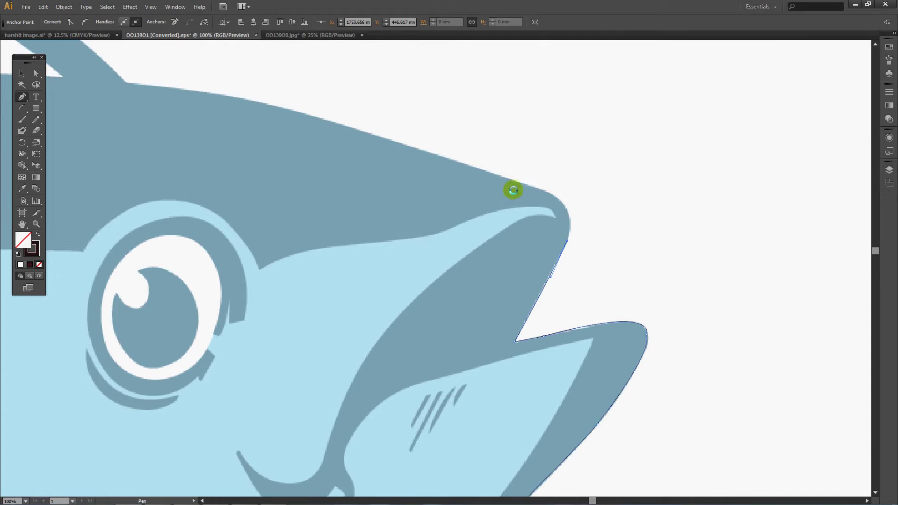
{"action": "left_click_drag", "start_coordinate": [519, 183], "coordinate": [449, 162]}
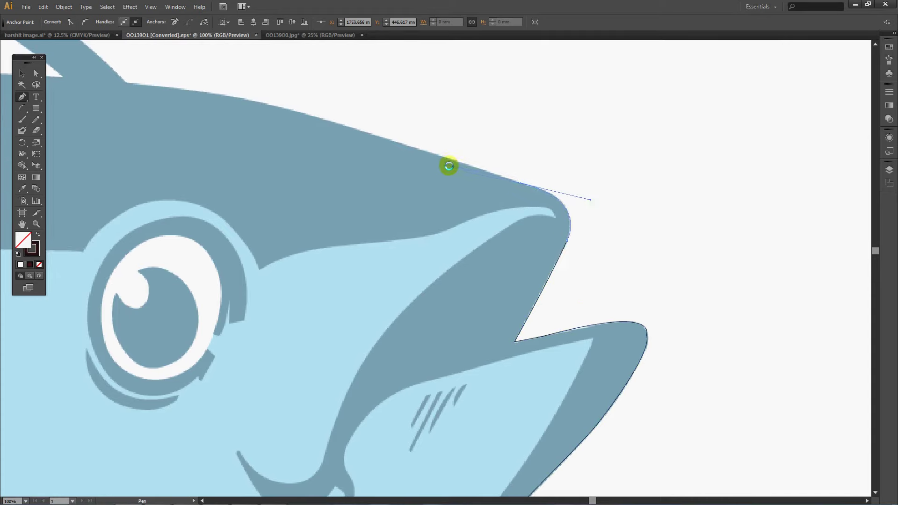
{"action": "left_click", "coordinate": [519, 184]}
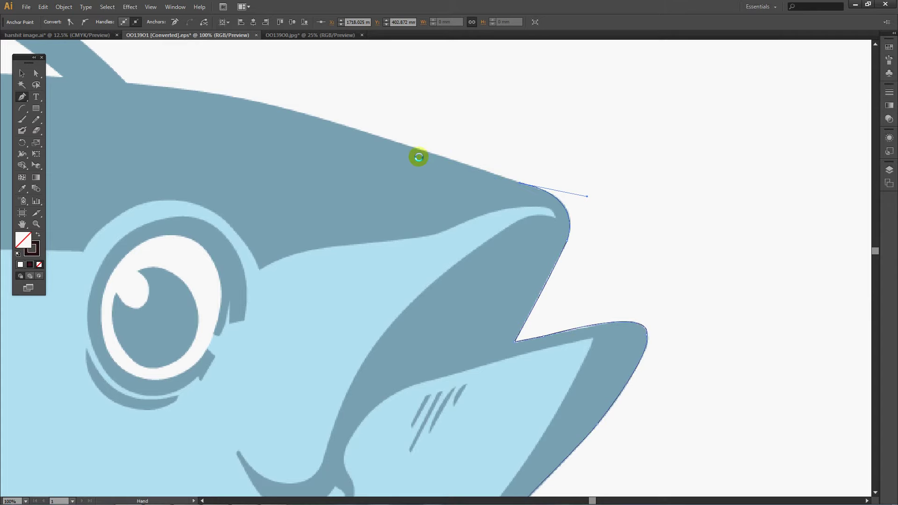
{"action": "left_click_drag", "start_coordinate": [391, 140], "coordinate": [516, 187]}
{"action": "left_click", "coordinate": [475, 169]}
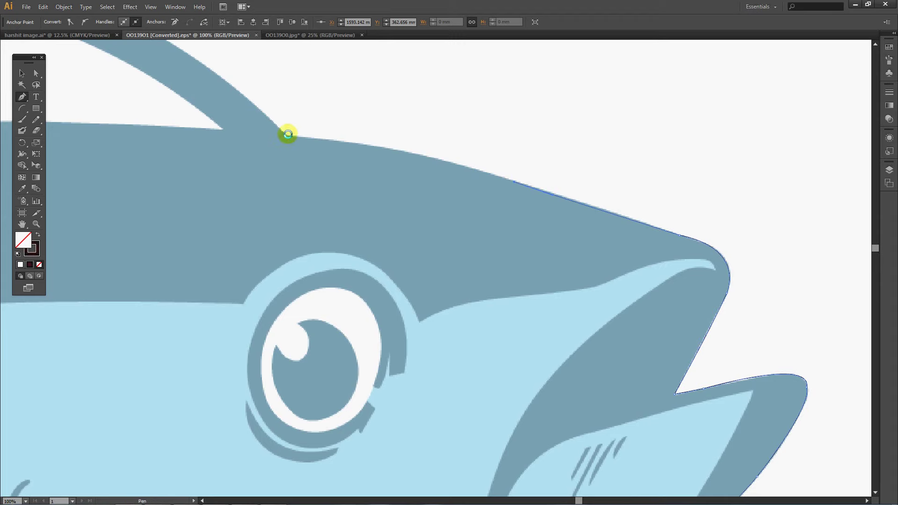
Add smooth curved points along the fish's back, reaching toward the dorsal fin's base.
{"action": "left_click_drag", "start_coordinate": [286, 135], "coordinate": [200, 136]}
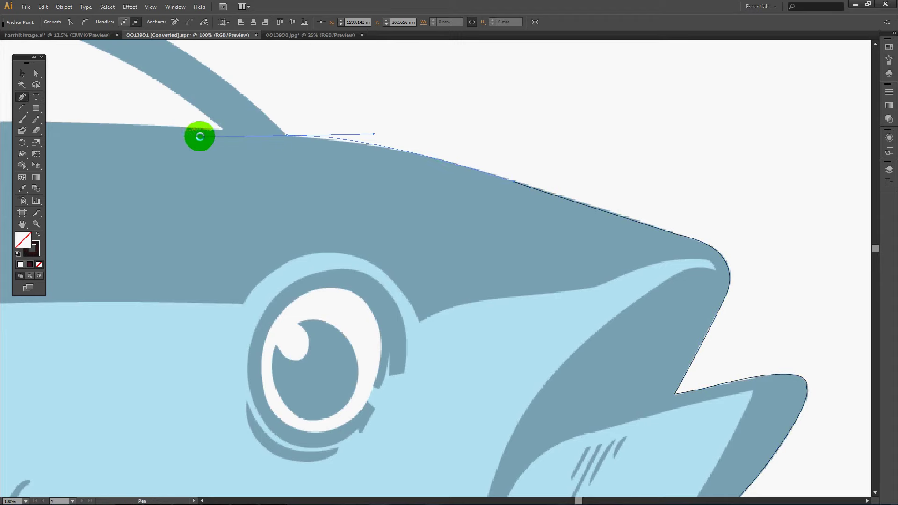
{"action": "left_click_drag", "start_coordinate": [267, 139], "coordinate": [173, 131]}
{"action": "mouse_move", "coordinate": [321, 128]}
{"action": "left_mouse_down"}
{"action": "mouse_move", "coordinate": [521, 237]}
{"action": "mouse_move", "coordinate": [459, 238]}
{"action": "mouse_move", "coordinate": [744, 230]}
{"action": "left_mouse_up"}
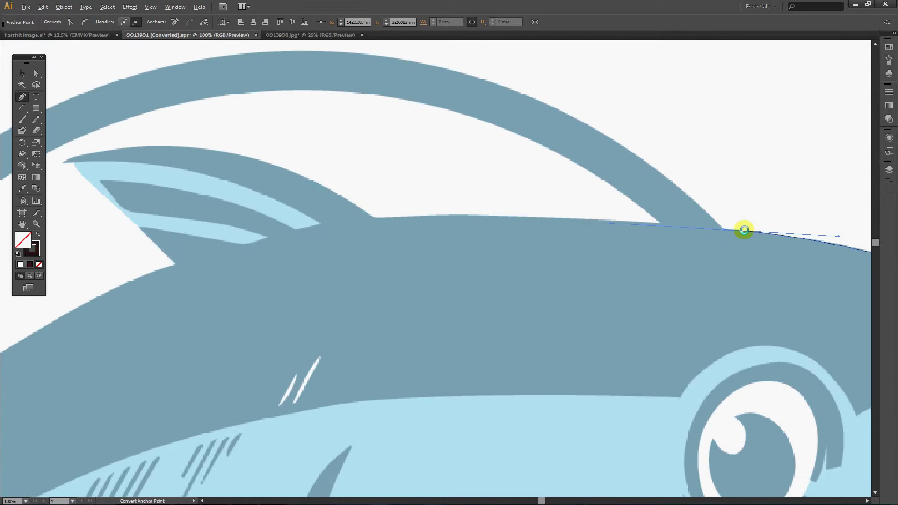
{"action": "left_click_drag", "start_coordinate": [374, 218], "coordinate": [163, 221]}
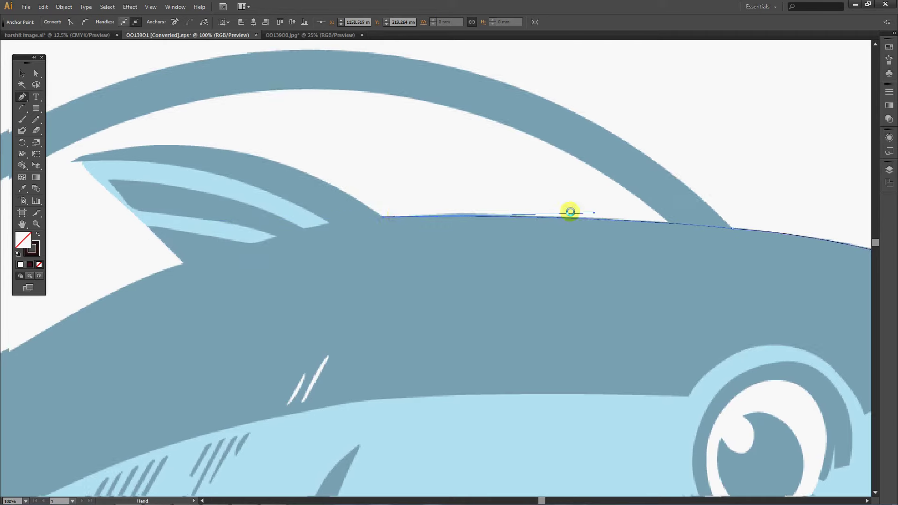
{"action": "left_click_drag", "start_coordinate": [388, 216], "coordinate": [641, 209]}
Trace the dorsal fin's sharp tip and the light stripe back to its left end.
{"action": "left_click_drag", "start_coordinate": [318, 153], "coordinate": [138, 210]}
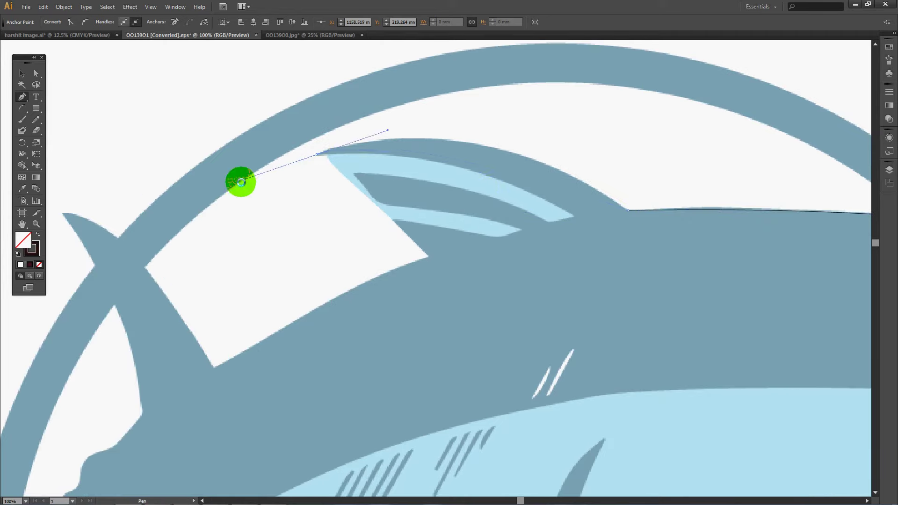
{"action": "left_click", "coordinate": [317, 154]}
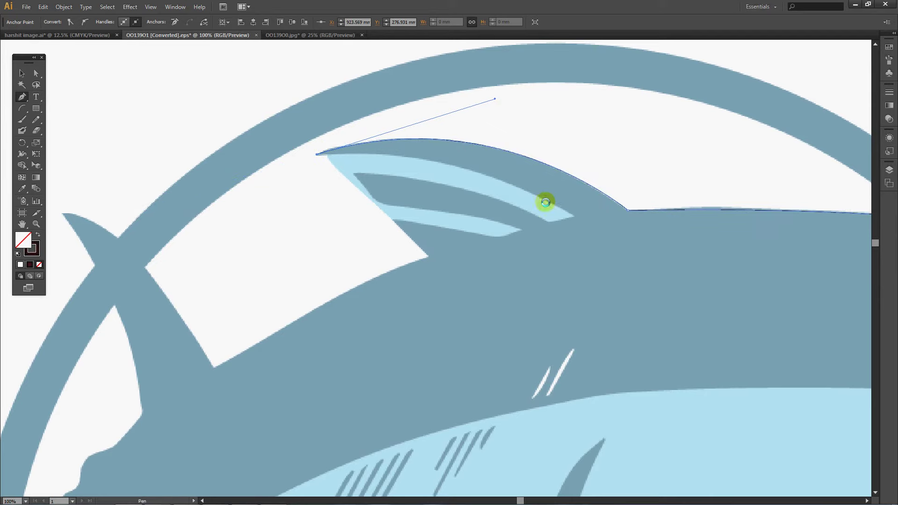
{"action": "left_click_drag", "start_coordinate": [573, 216], "coordinate": [672, 289]}
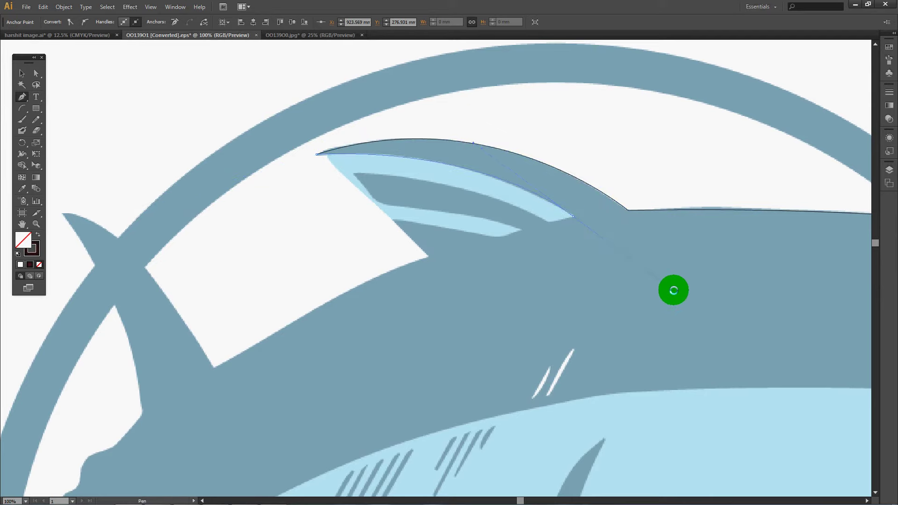
{"action": "left_click", "coordinate": [573, 216]}
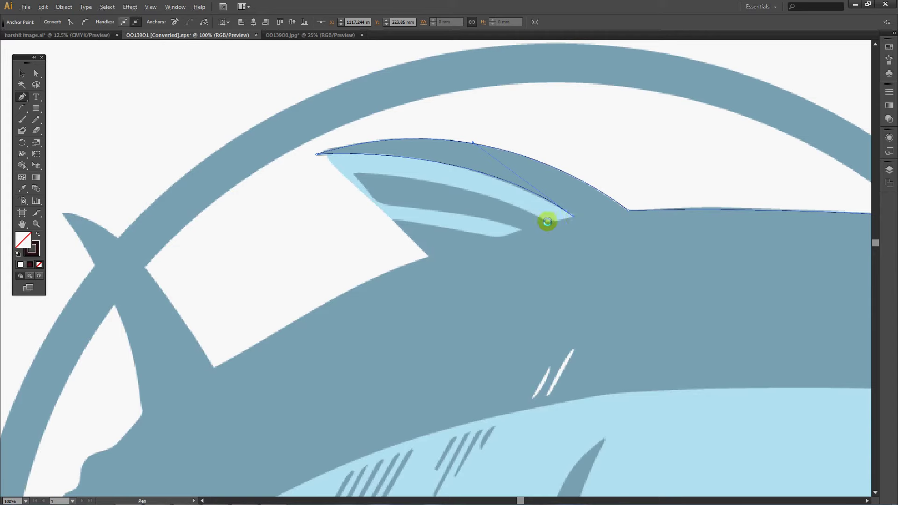
{"action": "left_click", "coordinate": [547, 221]}
{"action": "left_click_drag", "start_coordinate": [353, 173], "coordinate": [241, 170]}
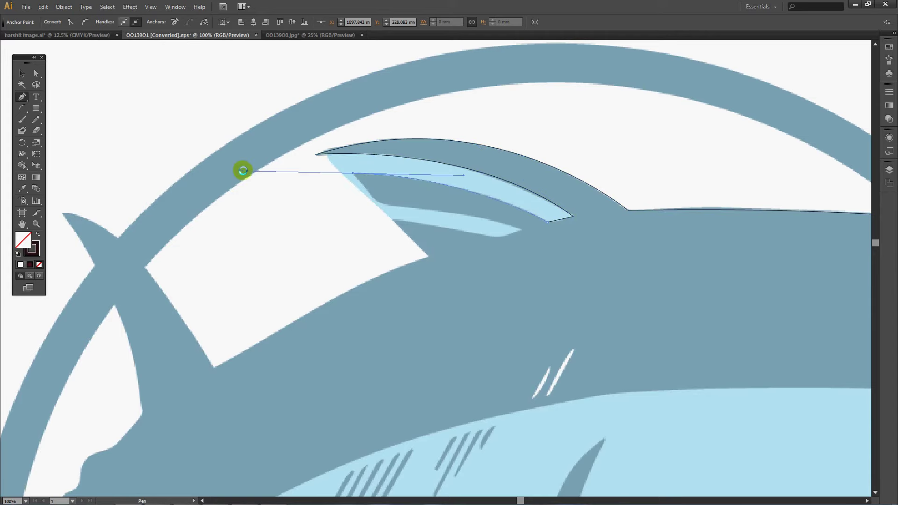
{"action": "left_click", "coordinate": [354, 174]}
Trace the dark band and lower stripe with corner points, then run straight down to the fin's base.
{"action": "left_click", "coordinate": [373, 196]}
{"action": "left_click_drag", "start_coordinate": [427, 210], "coordinate": [485, 213]}
{"action": "left_click", "coordinate": [434, 211]}
{"action": "left_click", "coordinate": [524, 232]}
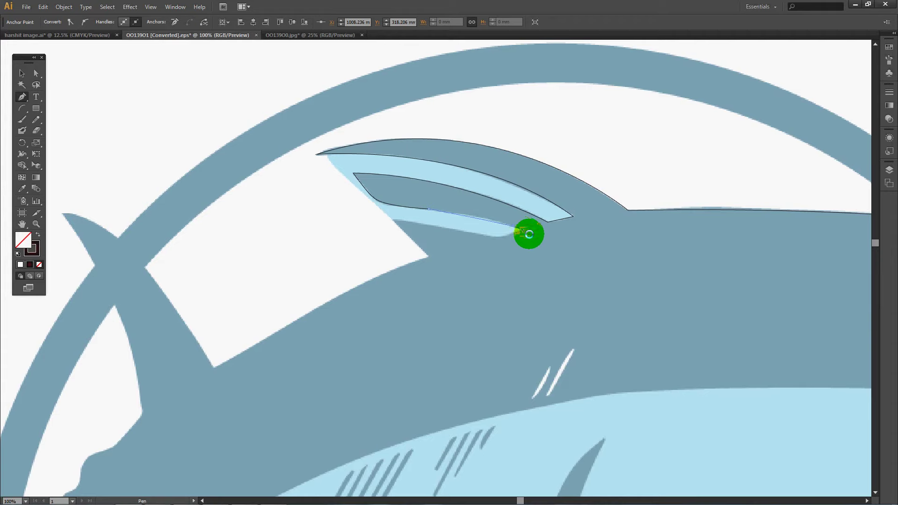
{"action": "left_click", "coordinate": [517, 227], "text": "alt"}
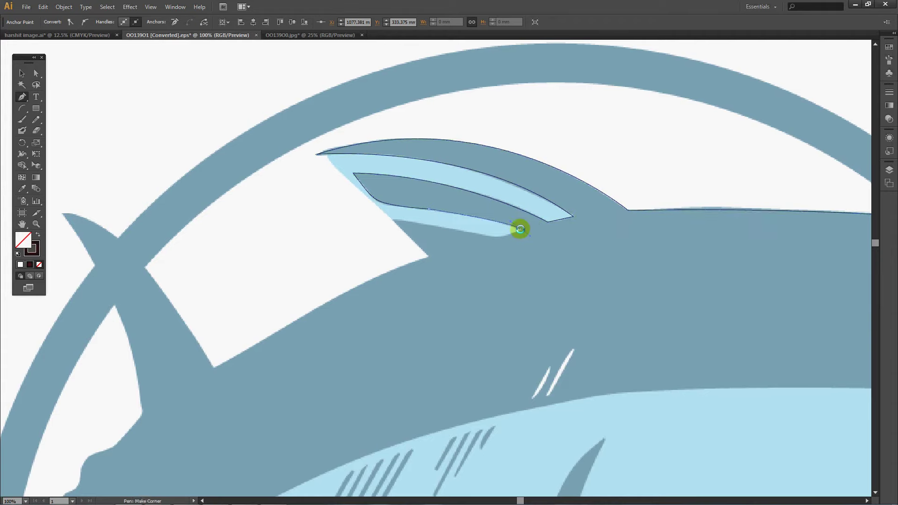
{"action": "left_click_drag", "start_coordinate": [475, 233], "coordinate": [443, 226]}
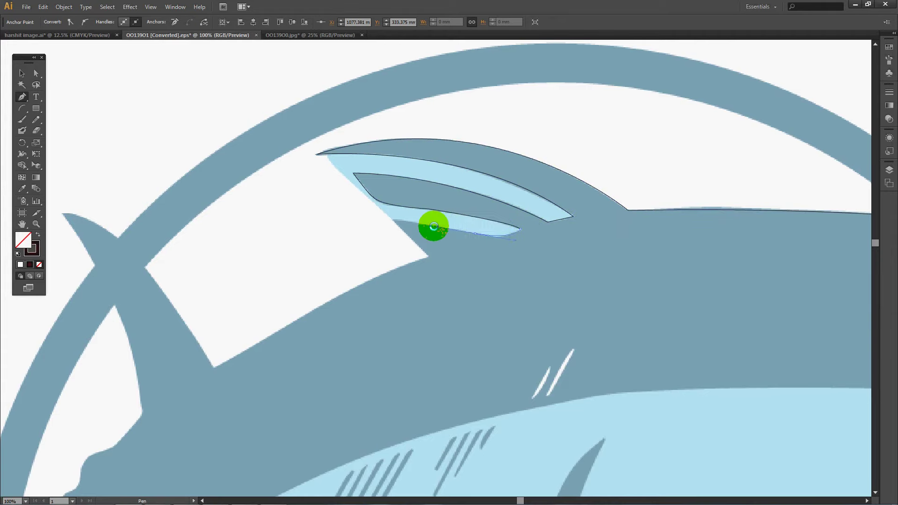
{"action": "left_click", "coordinate": [481, 232], "text": "alt"}
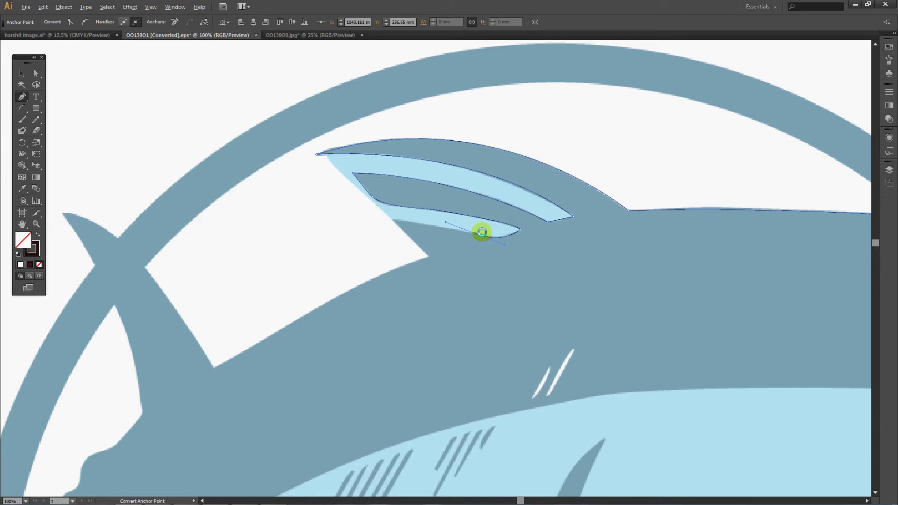
{"action": "left_click", "coordinate": [392, 220]}
{"action": "left_click", "coordinate": [426, 257]}
{"action": "scroll", "coordinate": [425, 257], "scroll_direction": "down", "scroll_amount": 3}
{"action": "scroll", "coordinate": [459, 198], "scroll_direction": "left", "scroll_amount": 3}
Continue from the fin base down the back to a sharp corner at the spike's tip.
{"action": "left_click", "coordinate": [316, 268]}
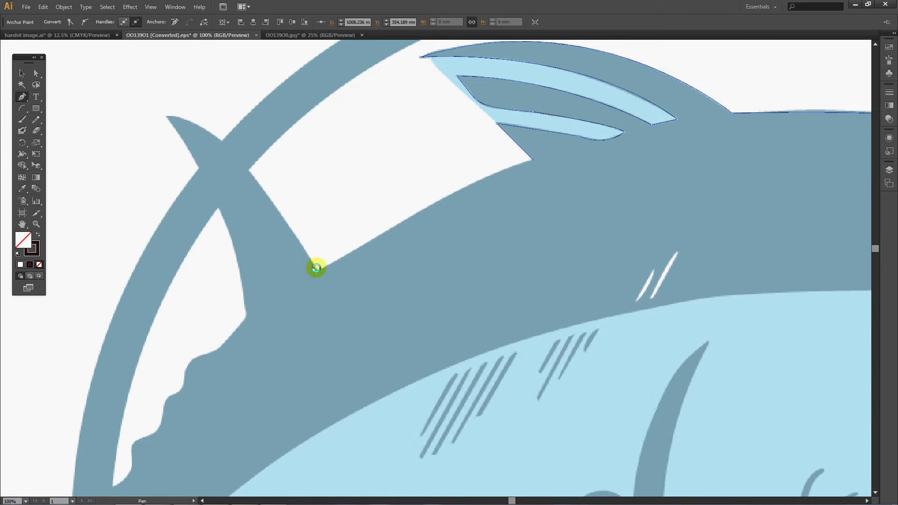
{"action": "mouse_move", "coordinate": [317, 270]}
{"action": "left_mouse_down"}
{"action": "mouse_move", "coordinate": [200, 350]}
{"action": "mouse_move", "coordinate": [200, 341]}
{"action": "left_mouse_up"}
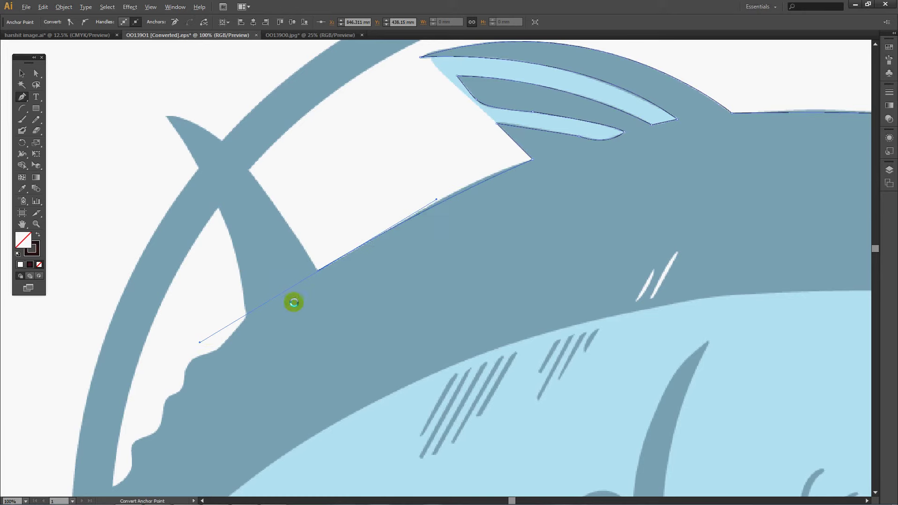
{"action": "left_click", "coordinate": [318, 270]}
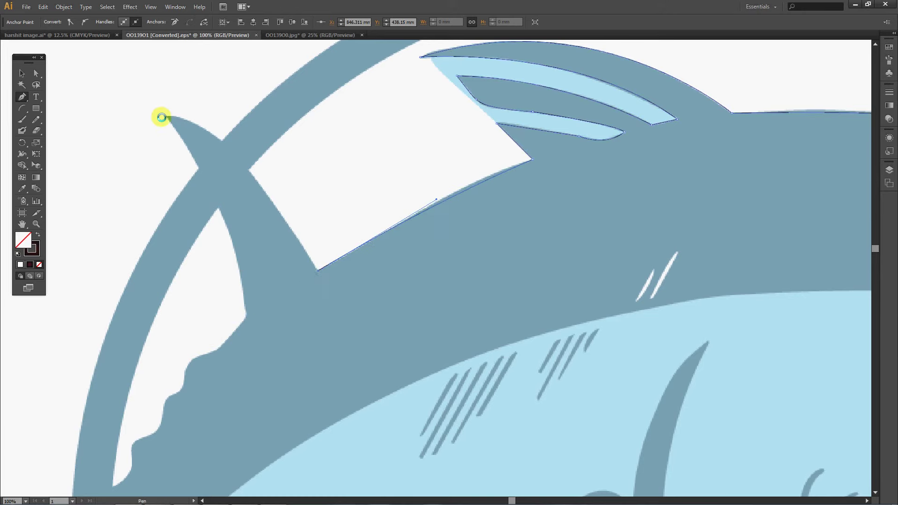
{"action": "mouse_move", "coordinate": [165, 117]}
{"action": "left_mouse_down"}
{"action": "mouse_move", "coordinate": [87, 117]}
{"action": "mouse_move", "coordinate": [101, 121]}
{"action": "left_mouse_up"}
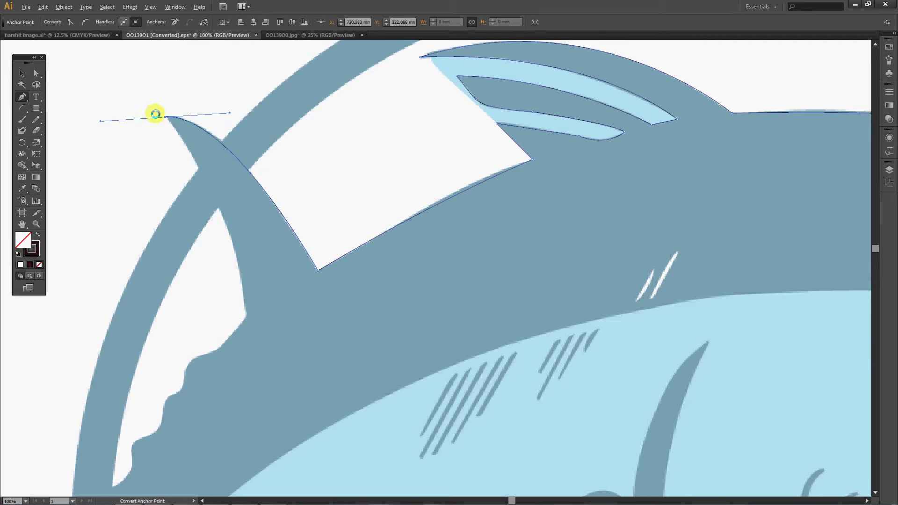
{"action": "left_click", "coordinate": [164, 118], "text": "alt"}
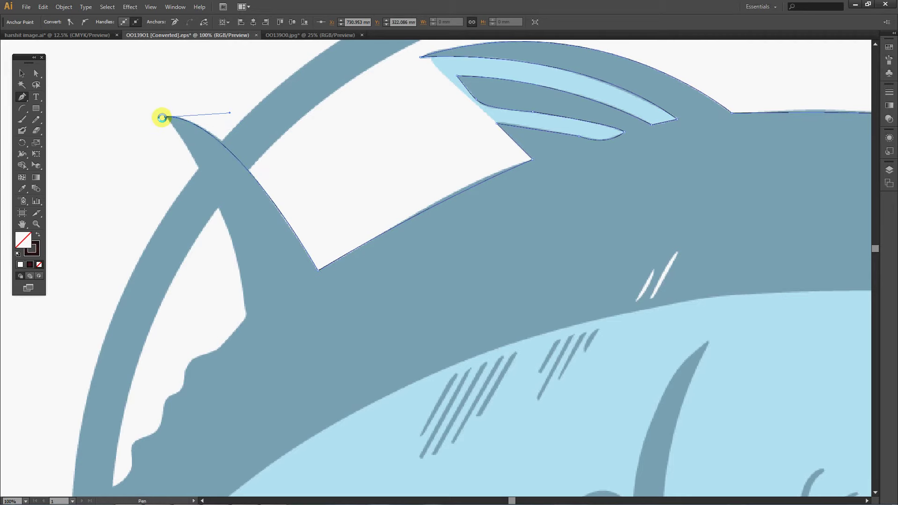
Curve down the spike's rear edge to a corner, then into the wavy rear contour.
{"action": "key", "text": "ctrl+minus"}
{"action": "key", "text": "ctrl+minus"}
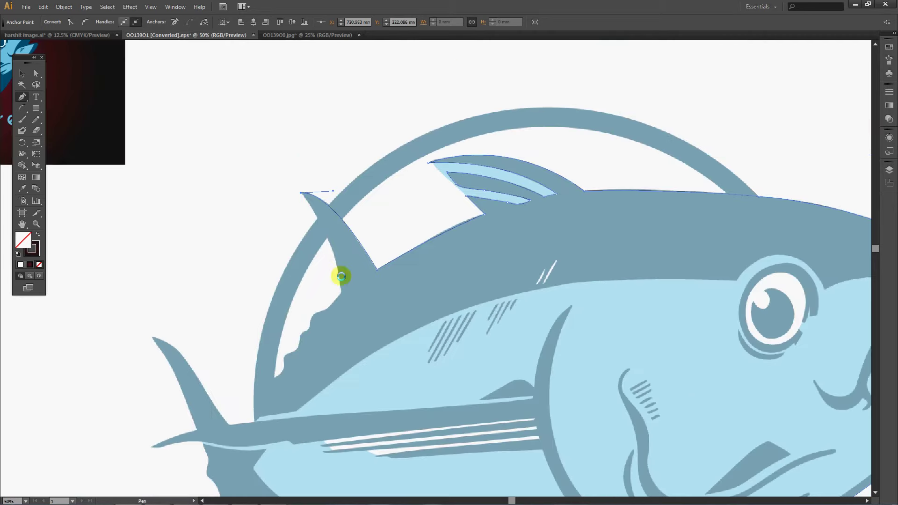
{"action": "left_click_drag", "start_coordinate": [341, 292], "coordinate": [335, 331]}
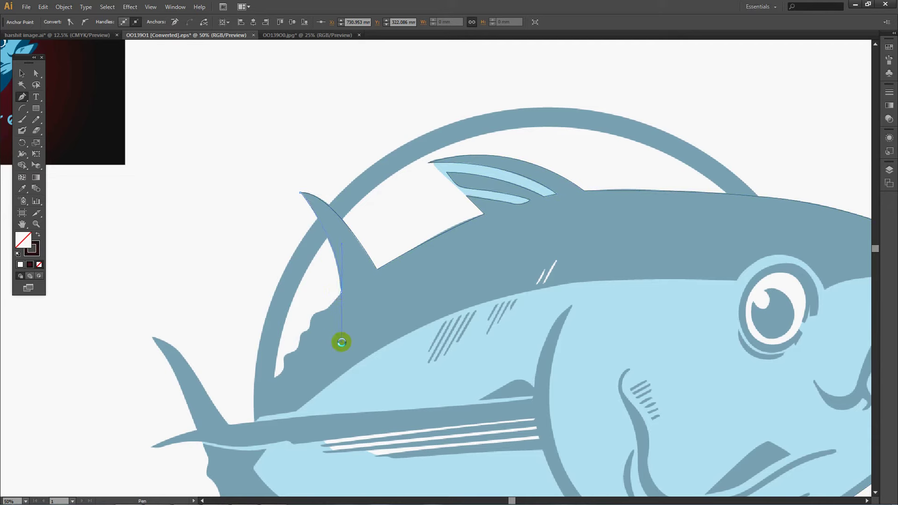
{"action": "scroll", "coordinate": [335, 310], "scroll_direction": "up", "scroll_amount": 1, "text": "alt"}
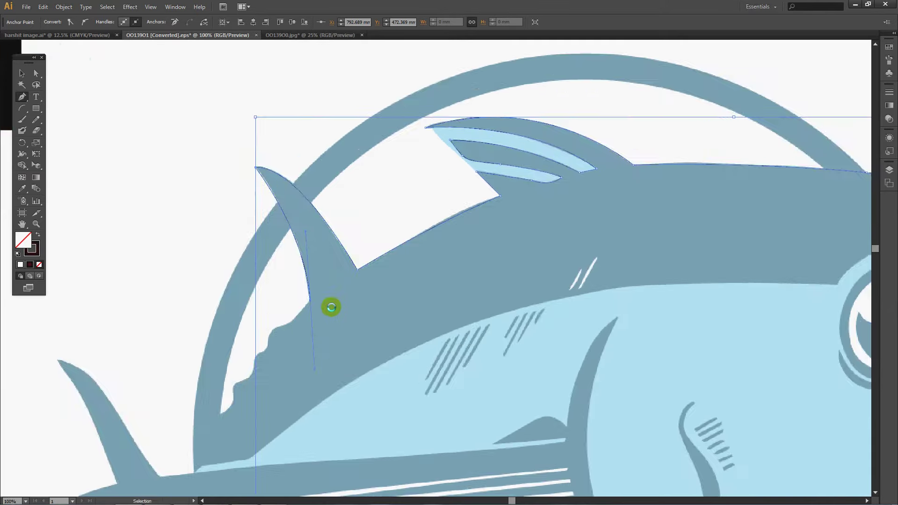
{"action": "scroll", "coordinate": [330, 307], "scroll_direction": "up", "scroll_amount": 1, "text": "alt"}
{"action": "scroll", "coordinate": [261, 298], "scroll_direction": "up", "scroll_amount": 1, "text": "alt"}
{"action": "left_click", "coordinate": [359, 253], "text": "alt"}
{"action": "left_click", "coordinate": [298, 310]}
{"action": "left_click_drag", "start_coordinate": [299, 316], "coordinate": [299, 316]}
{"action": "mouse_move", "coordinate": [264, 342]}
{"action": "left_mouse_down"}
{"action": "mouse_move", "coordinate": [264, 371]}
{"action": "mouse_move", "coordinate": [361, 220]}
{"action": "mouse_move", "coordinate": [333, 237]}
{"action": "mouse_move", "coordinate": [317, 279]}
{"action": "left_mouse_up"}
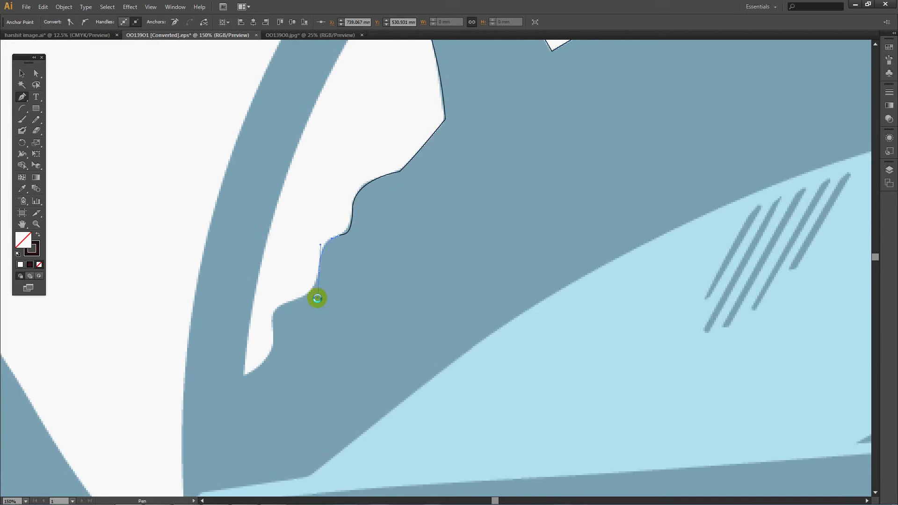
Trace the wavy edge's next bumps down to a point at its lower tip.
{"action": "left_click_drag", "start_coordinate": [365, 239], "coordinate": [487, 201]}
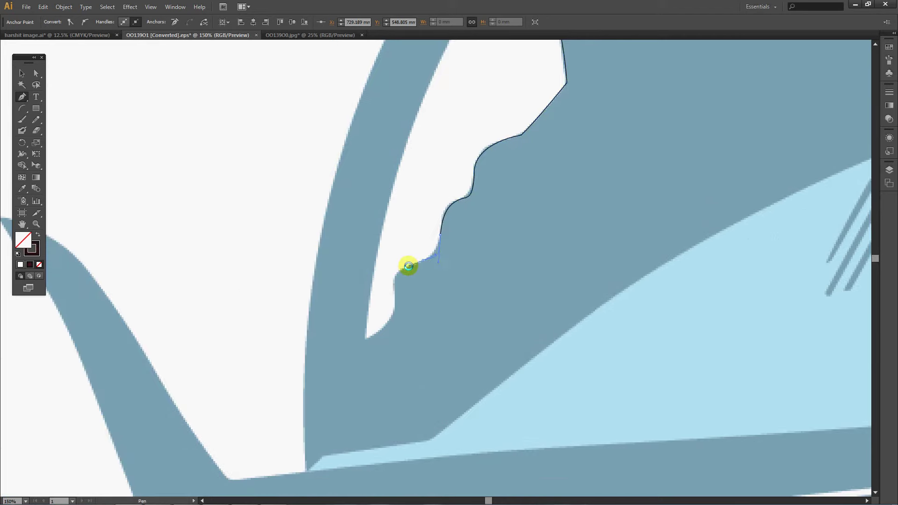
{"action": "left_click_drag", "start_coordinate": [398, 277], "coordinate": [389, 320]}
{"action": "left_click", "coordinate": [365, 336]}
{"action": "left_click_drag", "start_coordinate": [410, 278], "coordinate": [474, 111]}
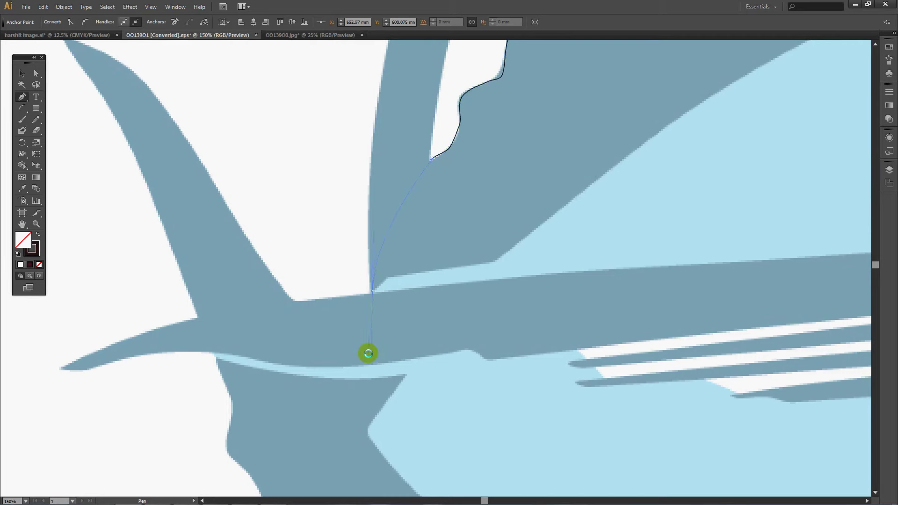
{"action": "left_click_drag", "start_coordinate": [463, 194], "coordinate": [343, 261]}
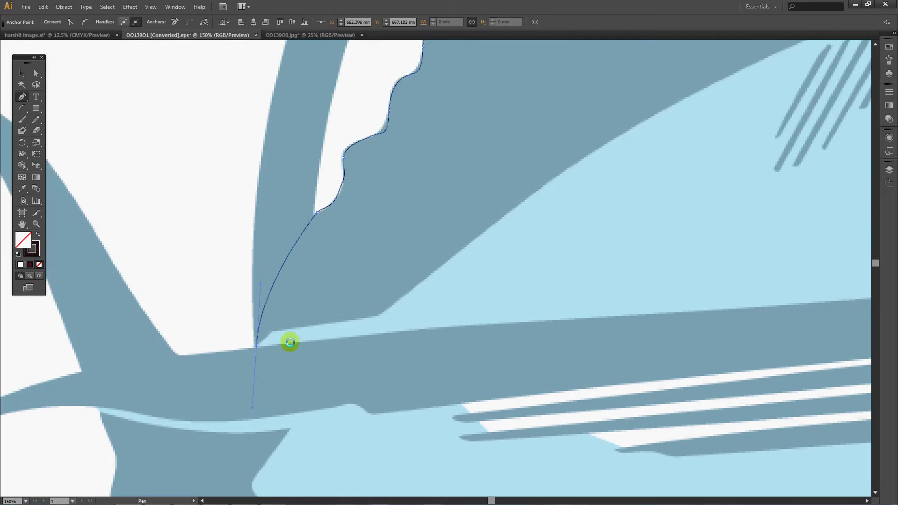
Redirect the corner handle and curve the path along the light belly's edge to a corner.
{"action": "left_click_drag", "start_coordinate": [256, 347], "coordinate": [271, 332]}
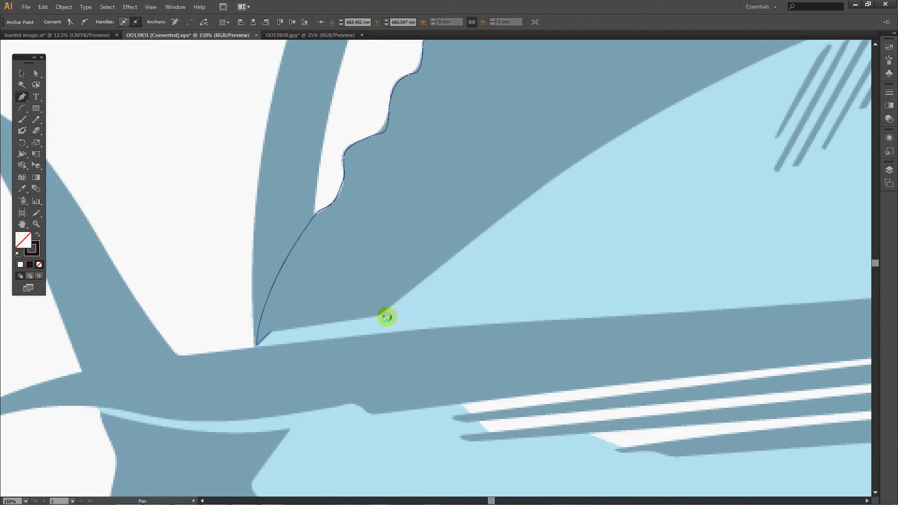
{"action": "left_click", "coordinate": [378, 317]}
{"action": "scroll", "coordinate": [279, 267], "scroll_direction": "up", "scroll_amount": 2}
{"action": "scroll", "coordinate": [279, 266], "scroll_direction": "right", "scroll_amount": 5}
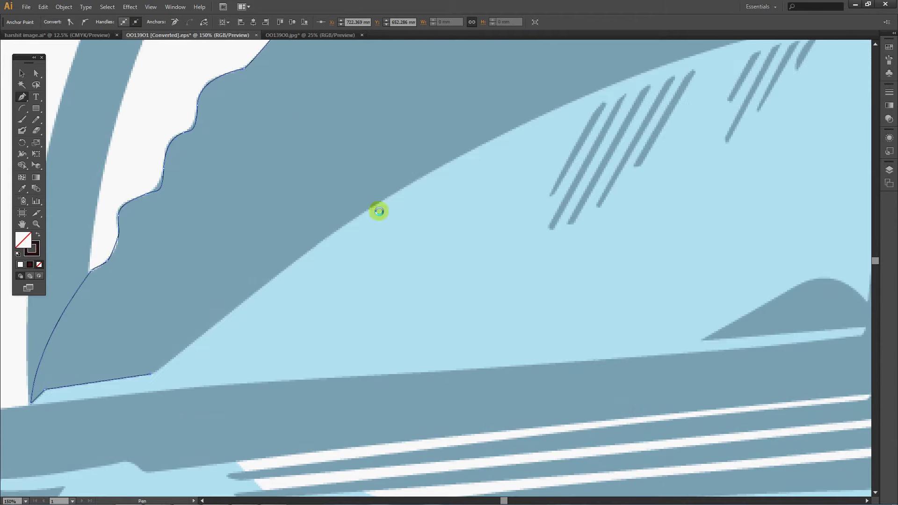
{"action": "left_click_drag", "start_coordinate": [388, 197], "coordinate": [435, 169]}
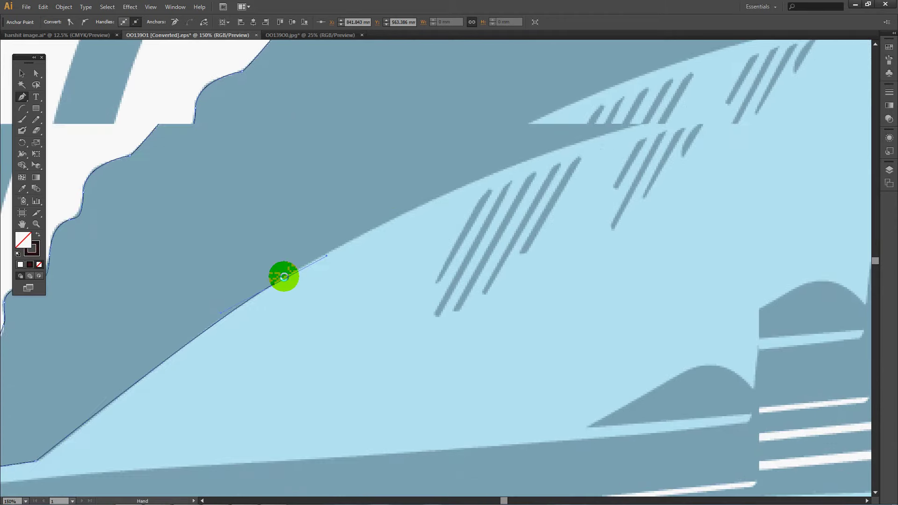
{"action": "left_click_drag", "start_coordinate": [388, 197], "coordinate": [176, 337]}
{"action": "left_click", "coordinate": [172, 337]}
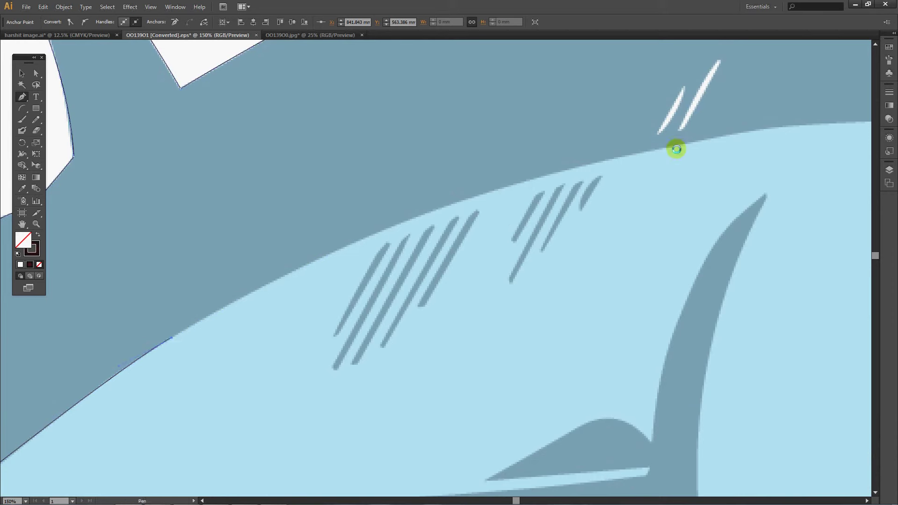
Curve further along the belly edge, ending on a sharp corner anchor.
{"action": "mouse_move", "coordinate": [664, 148]}
{"action": "left_mouse_down"}
{"action": "mouse_move", "coordinate": [782, 127]}
{"action": "mouse_move", "coordinate": [785, 114]}
{"action": "mouse_move", "coordinate": [803, 125]}
{"action": "left_mouse_up"}
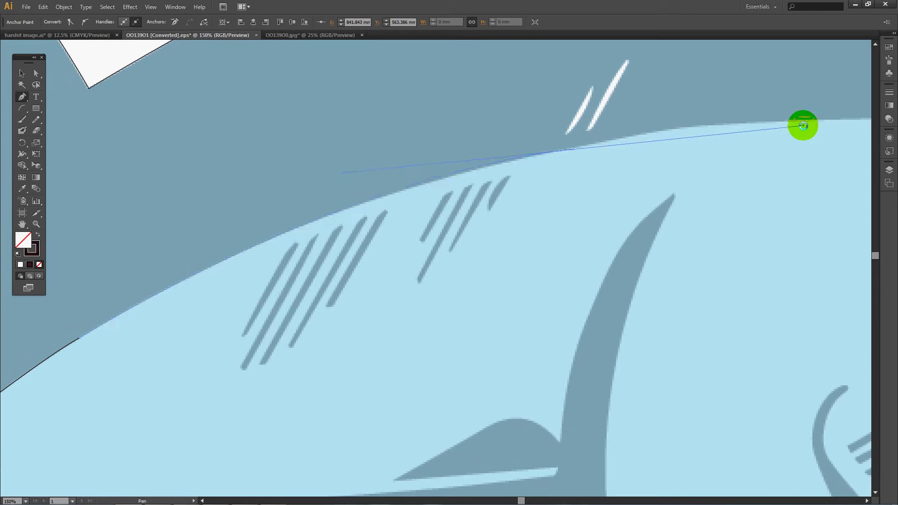
{"action": "left_click_drag", "start_coordinate": [803, 125], "coordinate": [830, 114]}
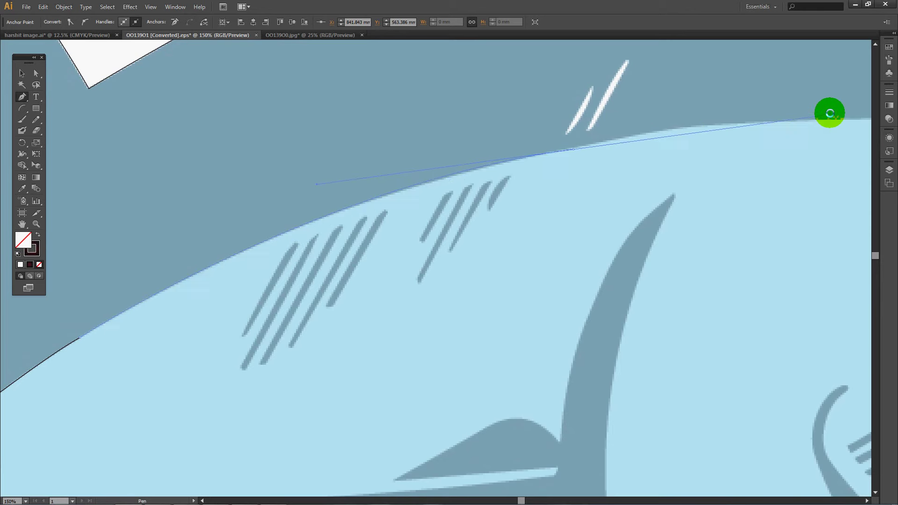
{"action": "scroll", "coordinate": [598, 120], "scroll_direction": "right", "scroll_amount": 5}
{"action": "scroll", "coordinate": [490, 184], "scroll_direction": "up", "scroll_amount": 2}
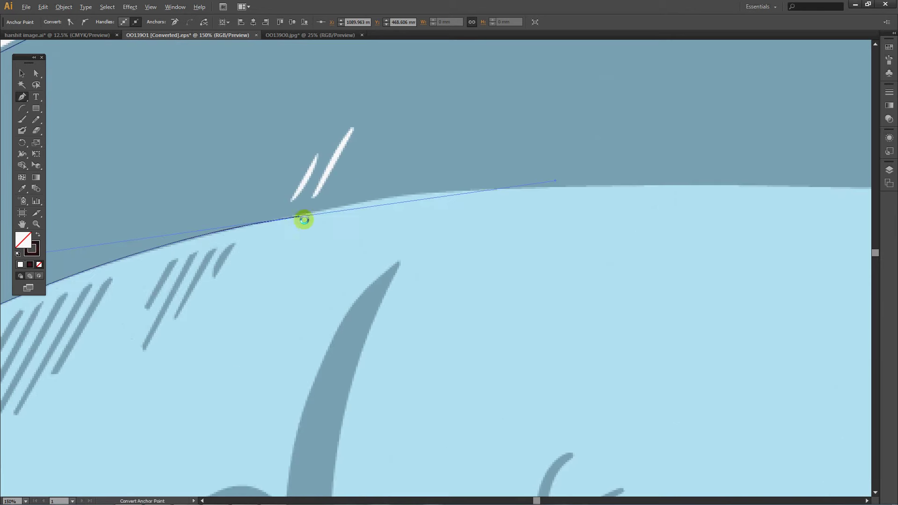
{"action": "left_click", "coordinate": [298, 216]}
Extend the outline along the head's top edge to where the eye bump starts.
{"action": "mouse_move", "coordinate": [600, 185]}
{"action": "left_mouse_down"}
{"action": "mouse_move", "coordinate": [737, 191]}
{"action": "mouse_move", "coordinate": [768, 182]}
{"action": "left_mouse_up"}
{"action": "scroll", "coordinate": [758, 180], "scroll_direction": "right", "scroll_amount": 8}
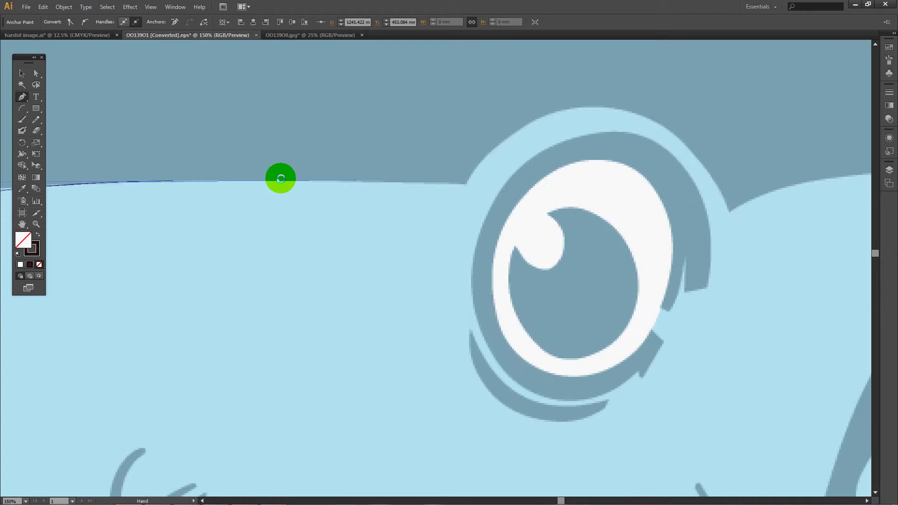
{"action": "left_click", "coordinate": [173, 180]}
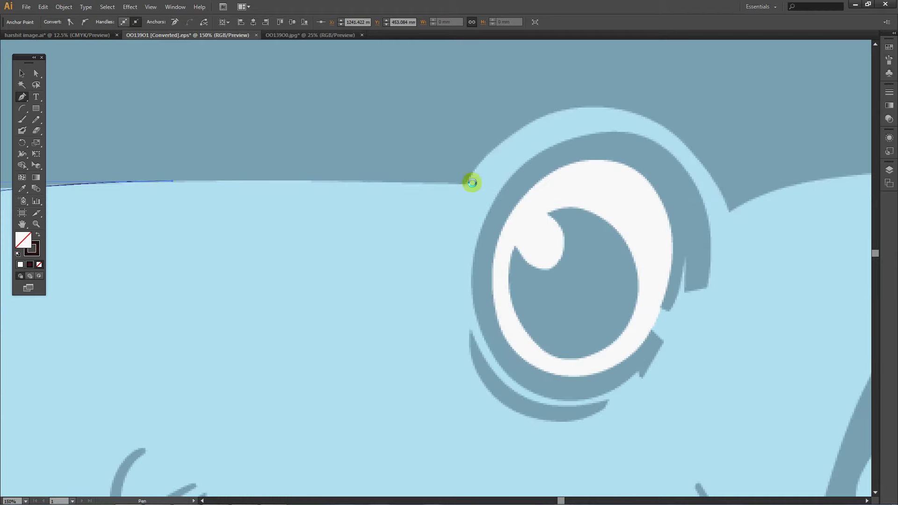
{"action": "left_click", "coordinate": [466, 182]}
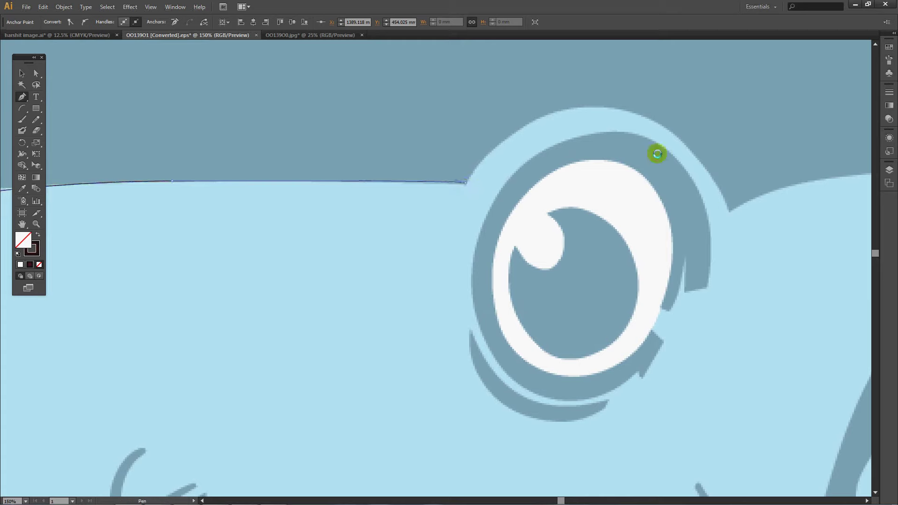
Curve the outline over the eye bump, redrawing one bad curve, ending in a corner beside the eye.
{"action": "mouse_move", "coordinate": [728, 211]}
{"action": "left_mouse_down"}
{"action": "mouse_move", "coordinate": [837, 425]}
{"action": "mouse_move", "coordinate": [857, 432]}
{"action": "left_mouse_up"}
{"action": "key", "text": "ctrl+z"}
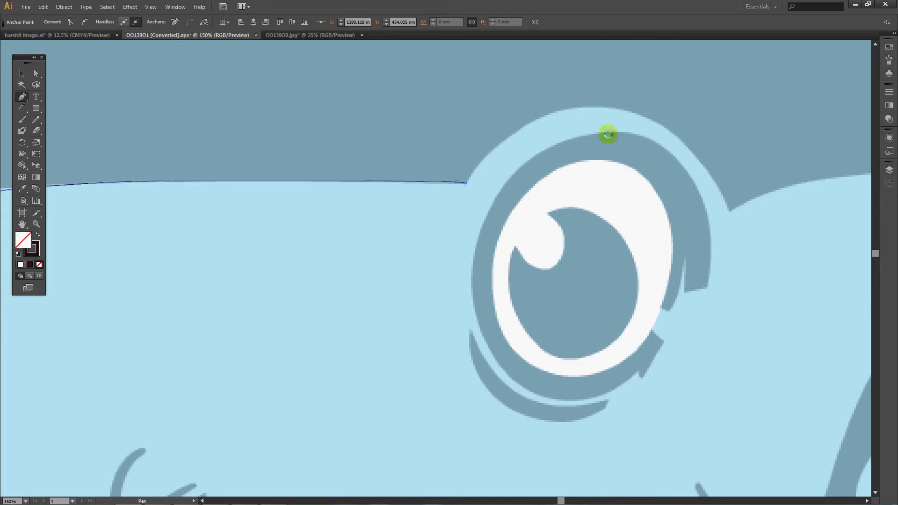
{"action": "left_click_drag", "start_coordinate": [602, 107], "coordinate": [685, 110]}
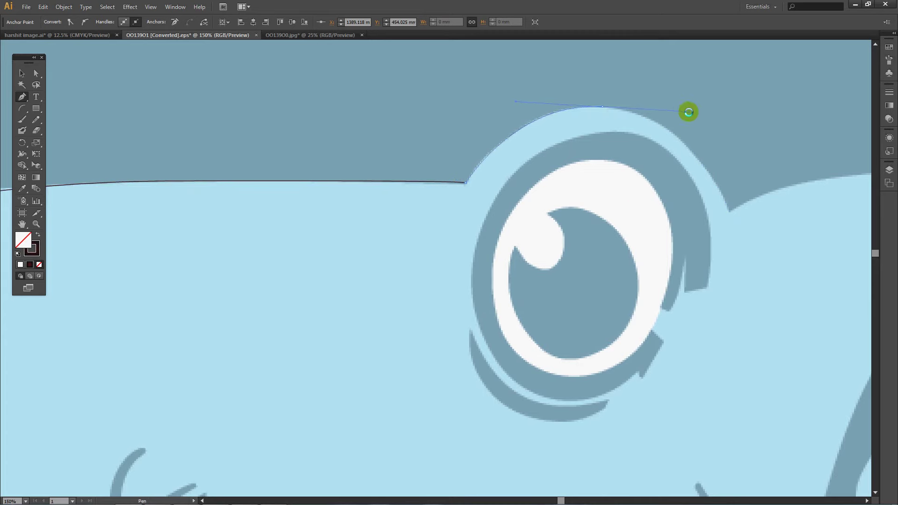
{"action": "scroll", "coordinate": [654, 152], "scroll_direction": "right", "scroll_amount": 3}
{"action": "scroll", "coordinate": [562, 140], "scroll_direction": "up", "scroll_amount": 1}
{"action": "left_click", "coordinate": [466, 128]}
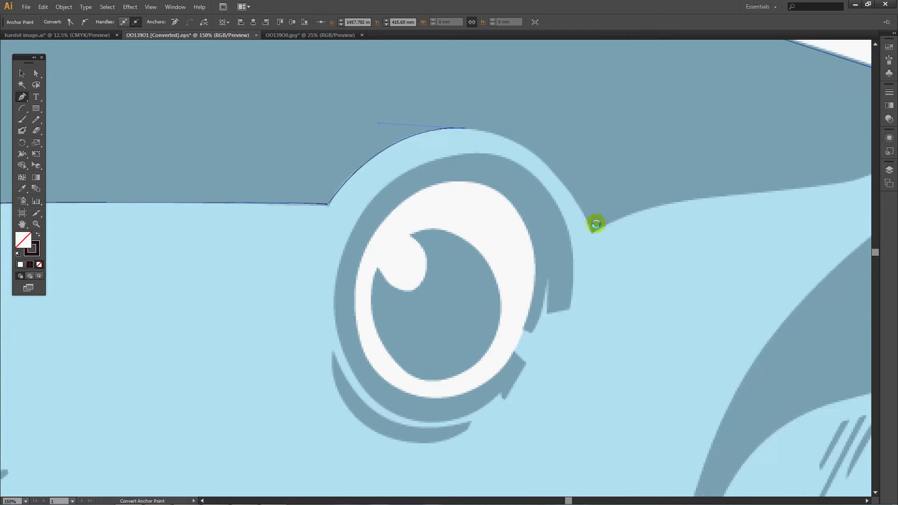
{"action": "left_click_drag", "start_coordinate": [592, 232], "coordinate": [643, 345]}
{"action": "left_click", "coordinate": [592, 234], "text": "alt"}
Trace the upper snout edge with curved anchors converted into corners.
{"action": "scroll", "coordinate": [514, 253], "scroll_direction": "right", "scroll_amount": 3}
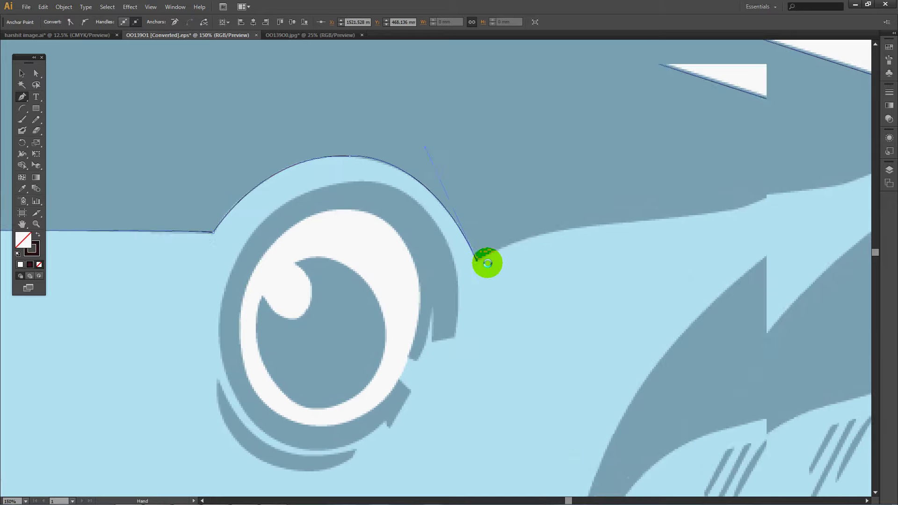
{"action": "scroll", "coordinate": [459, 281], "scroll_direction": "right", "scroll_amount": 2}
{"action": "scroll", "coordinate": [444, 296], "scroll_direction": "up", "scroll_amount": 1}
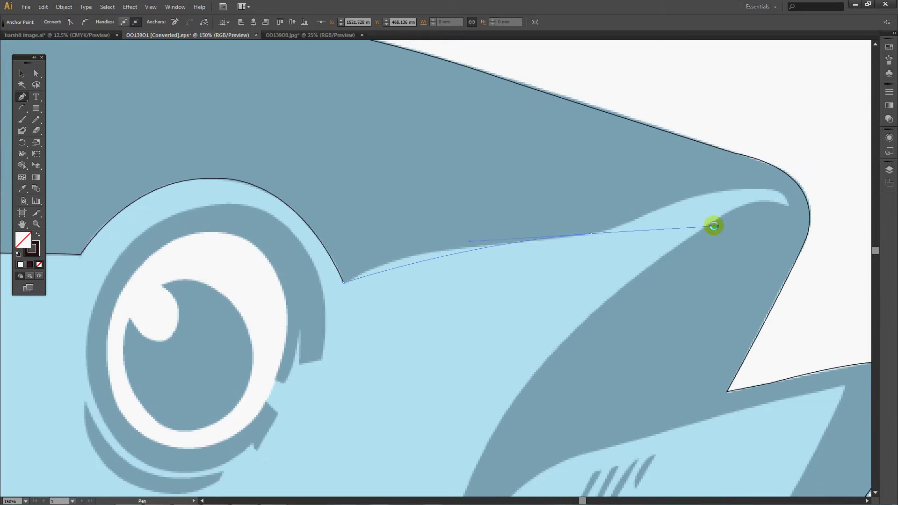
{"action": "left_click_drag", "start_coordinate": [473, 249], "coordinate": [552, 242]}
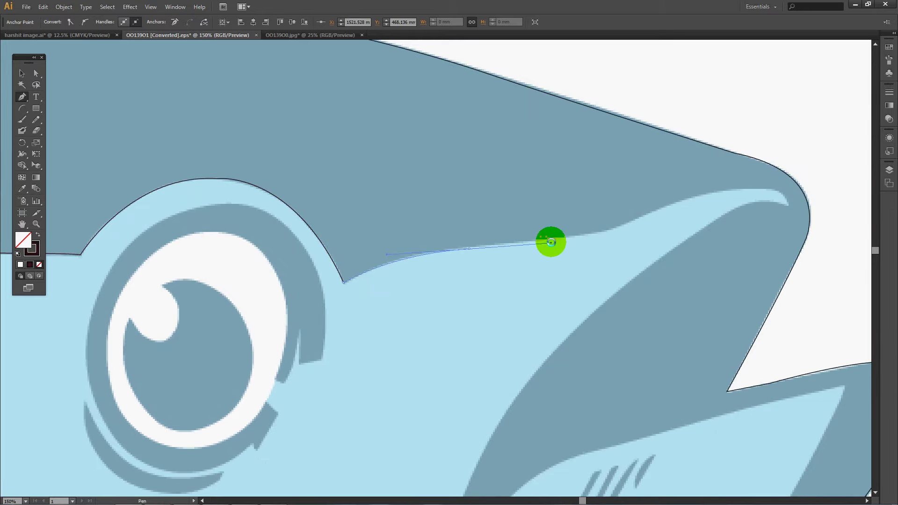
{"action": "left_click", "coordinate": [468, 248], "text": "alt"}
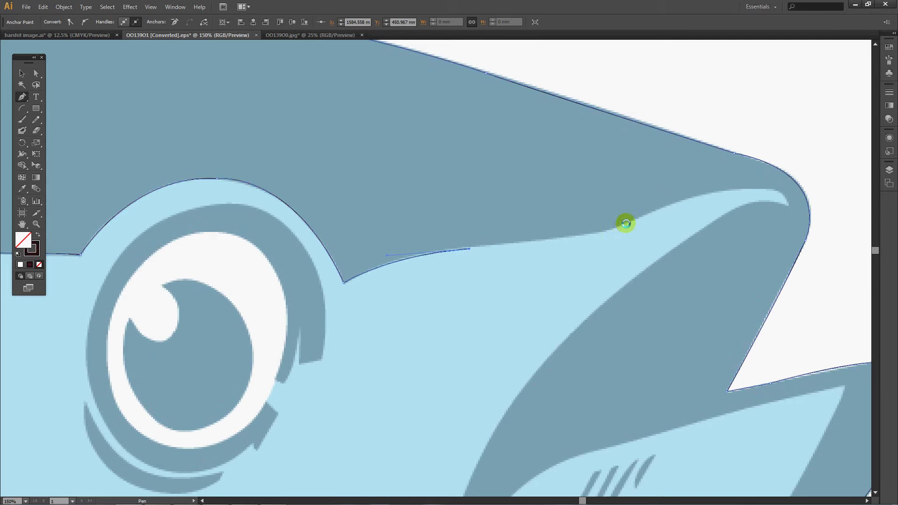
{"action": "left_click_drag", "start_coordinate": [631, 221], "coordinate": [687, 199]}
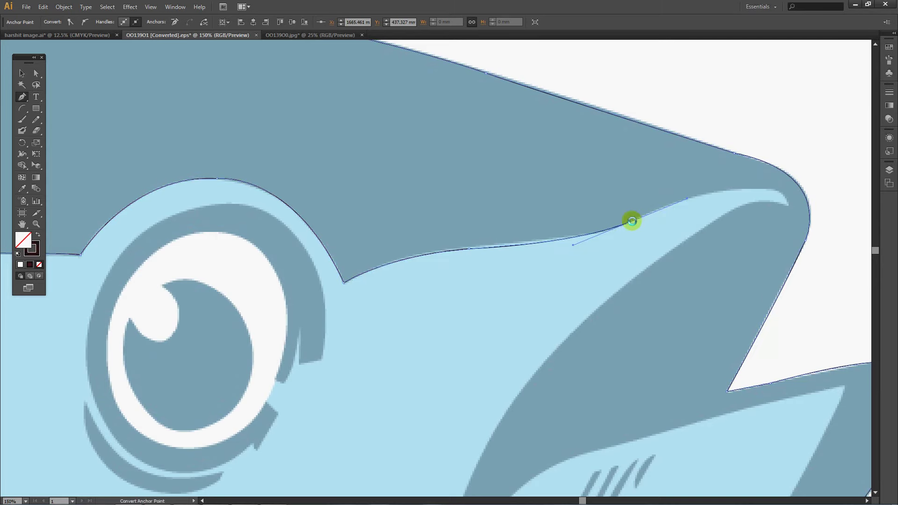
{"action": "left_click", "coordinate": [631, 221], "text": "alt"}
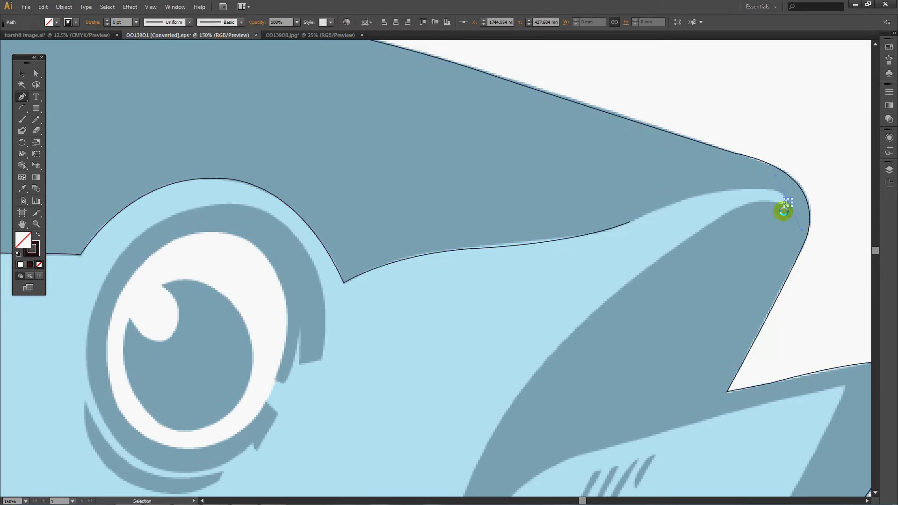
Curve up to a cornered snout tip and start back along the lower snout edge.
{"action": "mouse_move", "coordinate": [788, 204]}
{"action": "left_mouse_down"}
{"action": "mouse_move", "coordinate": [803, 253]}
{"action": "mouse_move", "coordinate": [795, 242]}
{"action": "left_mouse_up"}
{"action": "left_click", "coordinate": [787, 205]}
{"action": "left_click_drag", "start_coordinate": [725, 213], "coordinate": [685, 235]}
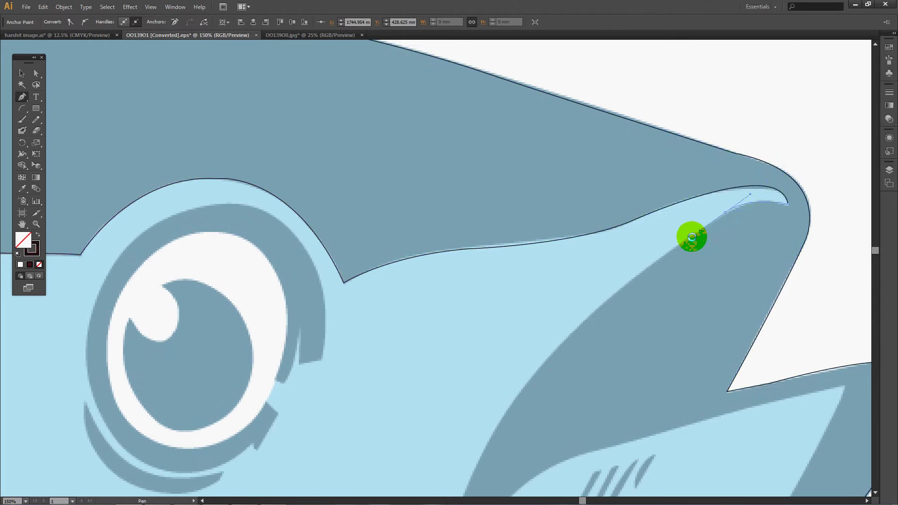
{"action": "key", "text": "ctrl+minus"}
Trace down the fin's edge toward the mouth, cutting handles to make corners.
{"action": "scroll", "coordinate": [676, 209], "scroll_direction": "down", "scroll_amount": 2}
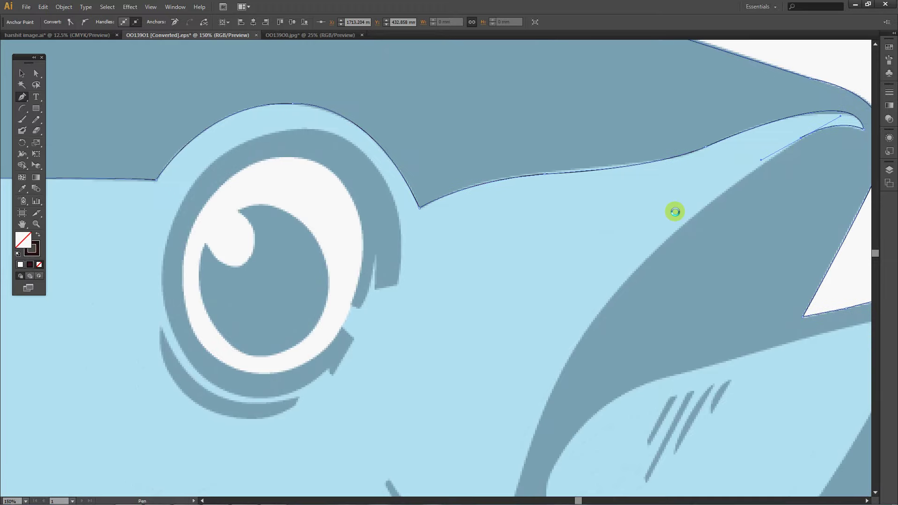
{"action": "scroll", "coordinate": [696, 173], "scroll_direction": "left", "scroll_amount": 3}
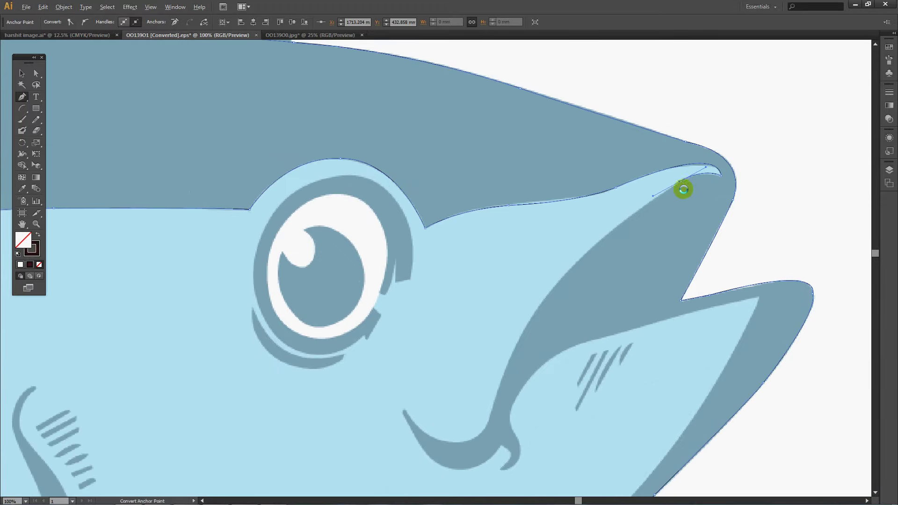
{"action": "left_click", "coordinate": [679, 183]}
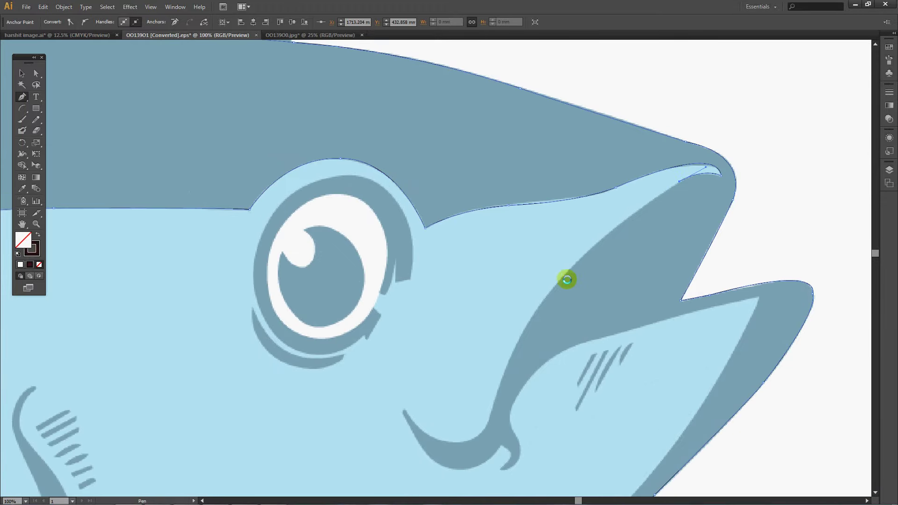
{"action": "left_click_drag", "start_coordinate": [561, 279], "coordinate": [525, 324]}
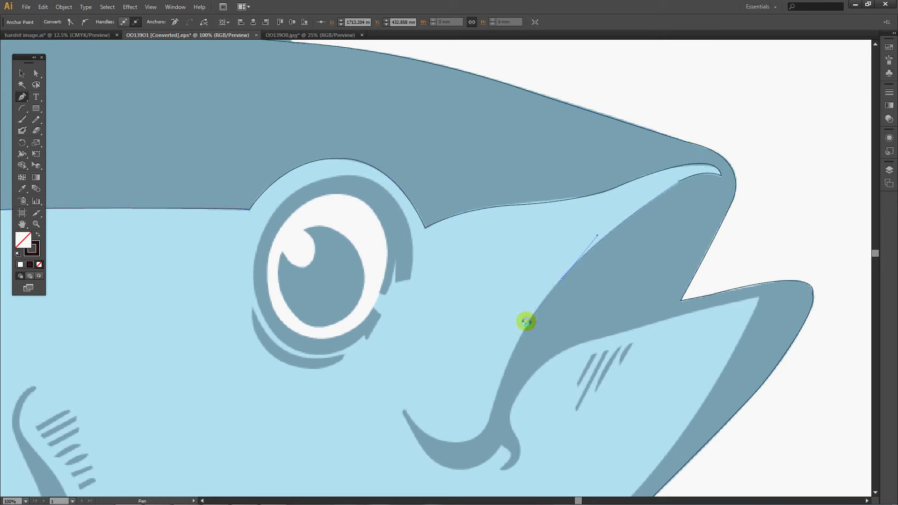
{"action": "left_click", "coordinate": [560, 281]}
{"action": "left_click_drag", "start_coordinate": [491, 404], "coordinate": [466, 481]}
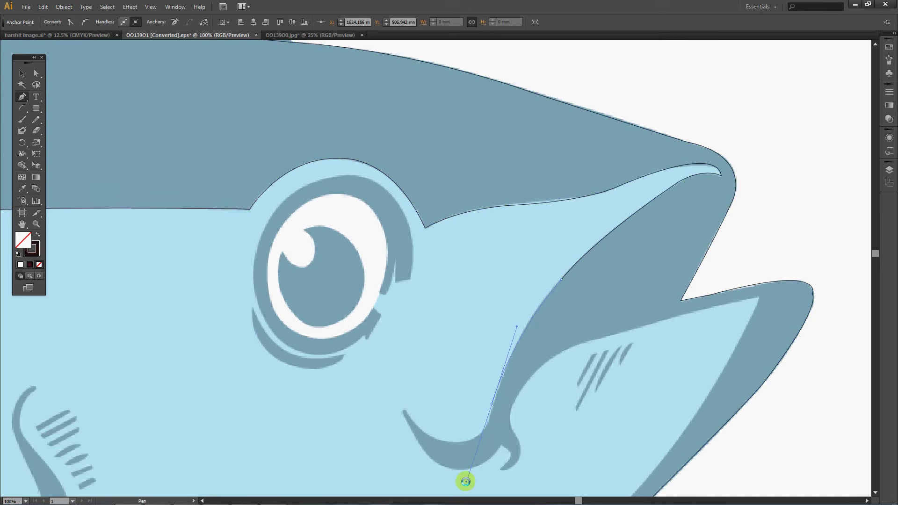
Trace the mouth curve, pulling a new handle from the anchor above it.
{"action": "left_click_drag", "start_coordinate": [484, 403], "coordinate": [539, 231]}
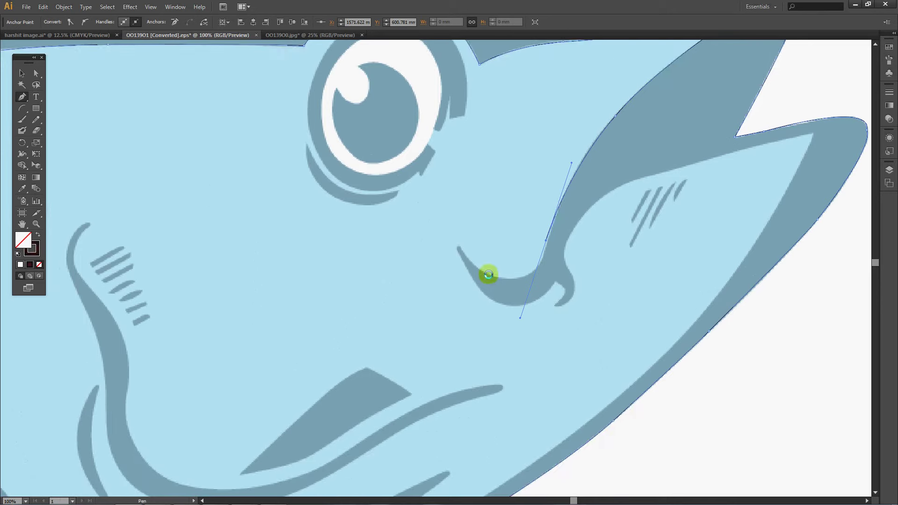
{"action": "left_click", "coordinate": [545, 242]}
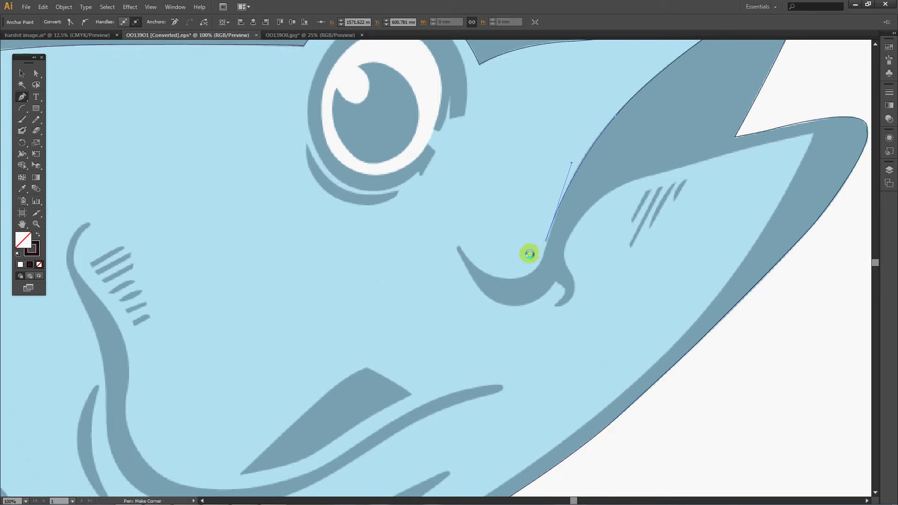
{"action": "left_click_drag", "start_coordinate": [486, 273], "coordinate": [436, 244]}
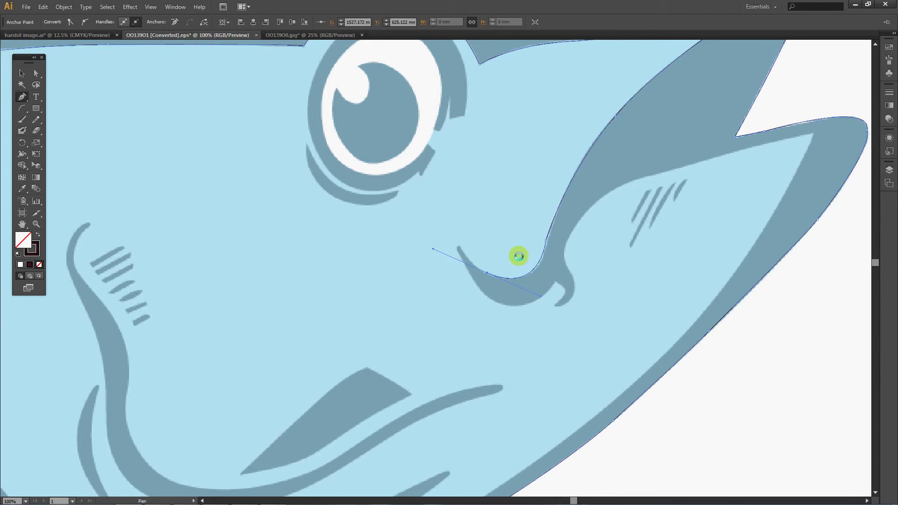
{"action": "left_click_drag", "start_coordinate": [545, 241], "coordinate": [547, 241]}
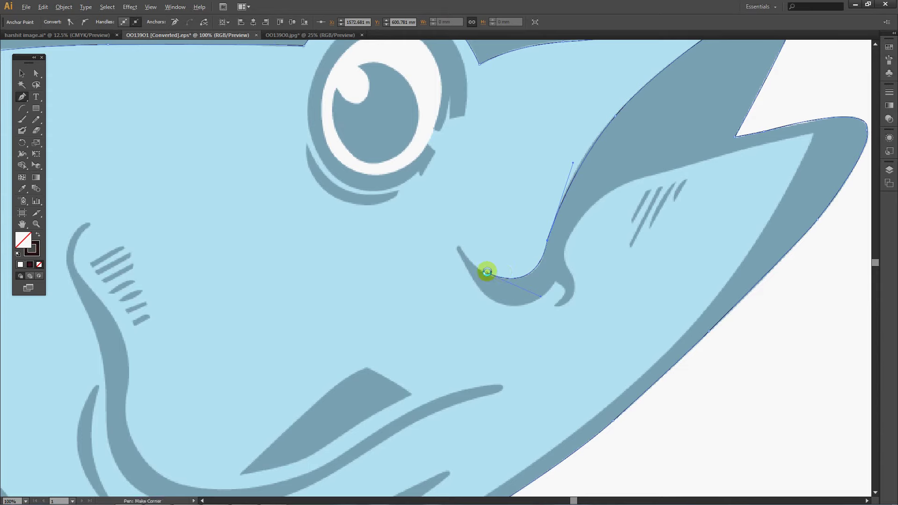
{"action": "mouse_move", "coordinate": [459, 248]}
{"action": "left_mouse_down"}
{"action": "mouse_move", "coordinate": [457, 233]}
{"action": "mouse_move", "coordinate": [458, 246]}
{"action": "left_mouse_up"}
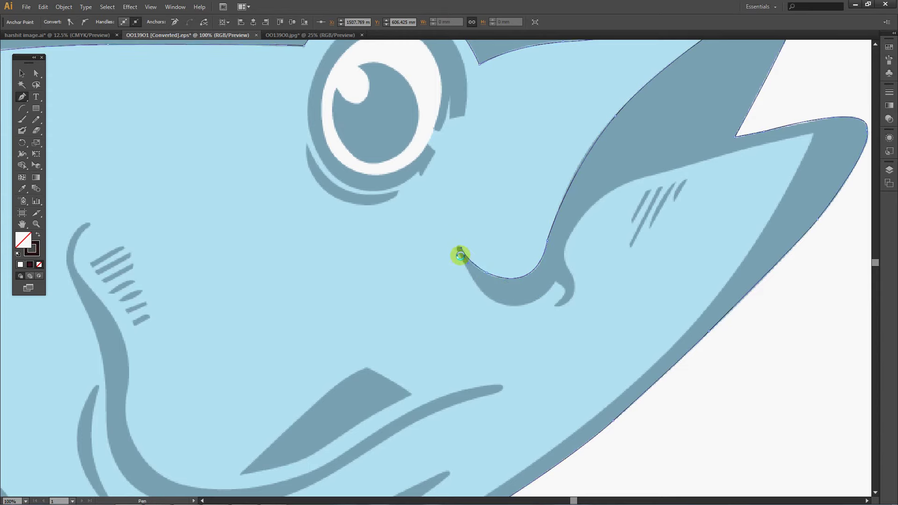
{"action": "left_click", "coordinate": [544, 284], "text": "ctrl"}
Shape the curve around the mouth hook with curved anchors and adjusted handles.
{"action": "left_click_drag", "start_coordinate": [554, 283], "coordinate": [613, 219]}
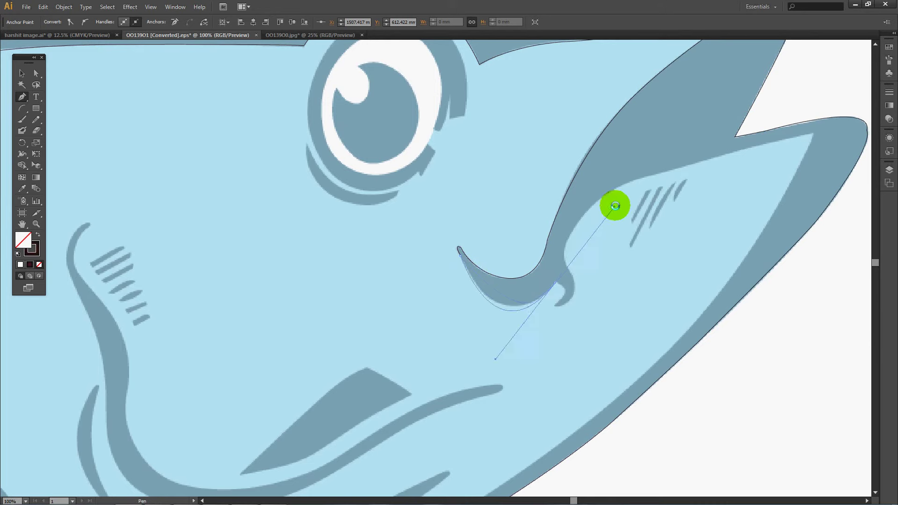
{"action": "left_click", "coordinate": [554, 283]}
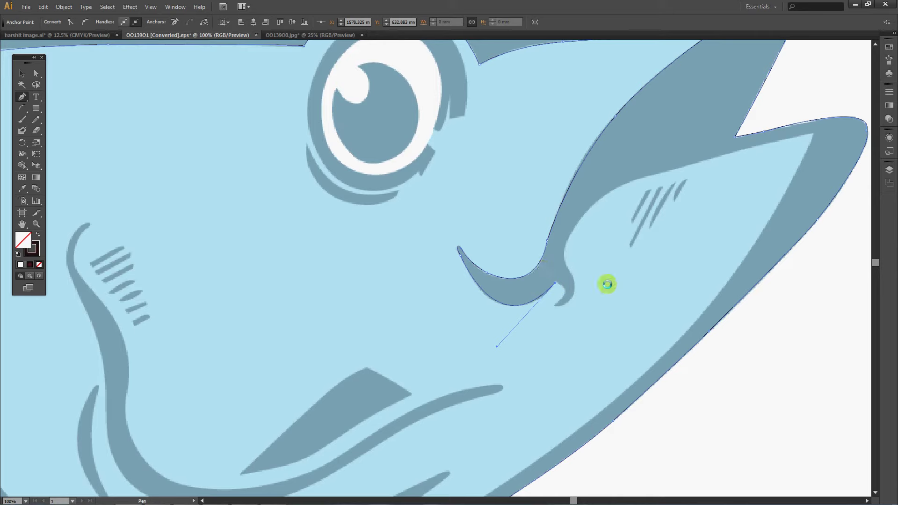
{"action": "left_click", "coordinate": [561, 302]}
{"action": "mouse_move", "coordinate": [553, 308]}
{"action": "left_mouse_down"}
{"action": "mouse_move", "coordinate": [545, 318]}
{"action": "mouse_move", "coordinate": [571, 301]}
{"action": "left_mouse_up"}
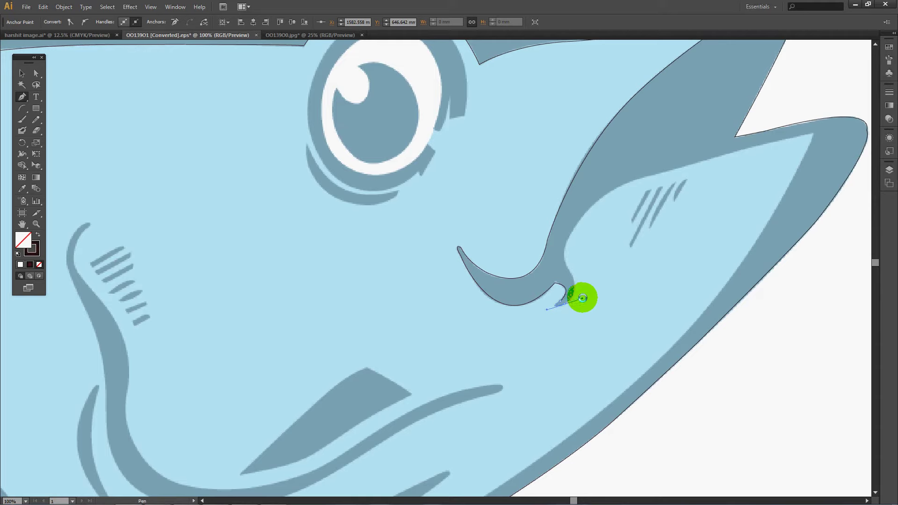
{"action": "left_click_drag", "start_coordinate": [583, 298], "coordinate": [564, 303]}
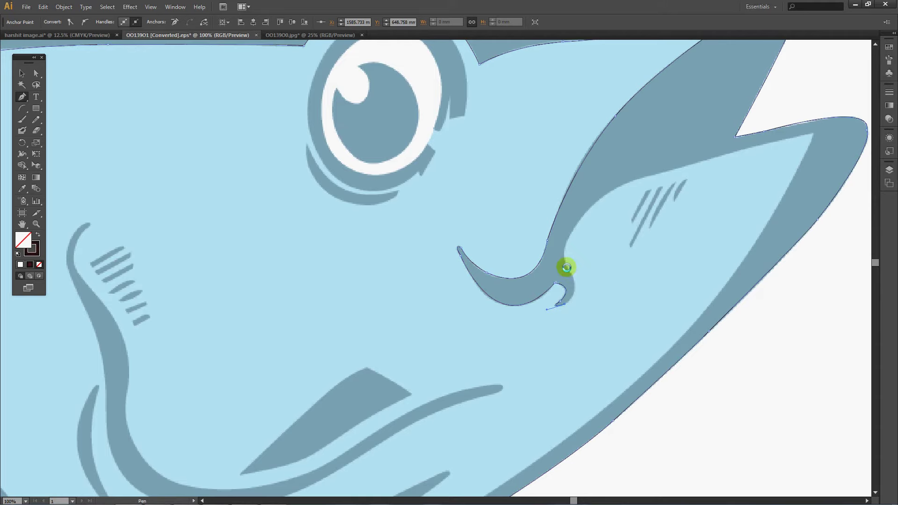
{"action": "left_click_drag", "start_coordinate": [566, 268], "coordinate": [546, 246]}
Continue past the mouth hook to a sharp corner and curve up to the snout tip.
{"action": "left_click_drag", "start_coordinate": [641, 234], "coordinate": [586, 267]}
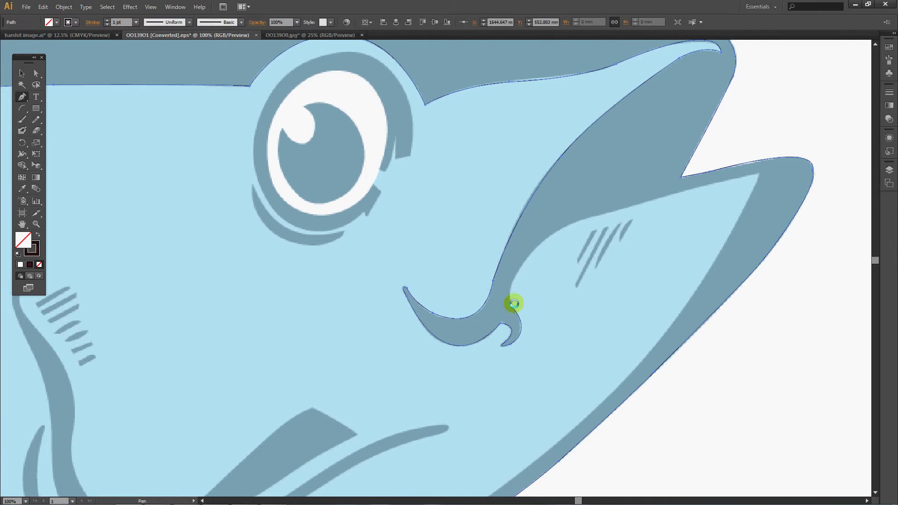
{"action": "mouse_move", "coordinate": [525, 261]}
{"action": "left_mouse_down"}
{"action": "mouse_move", "coordinate": [551, 229]}
{"action": "mouse_move", "coordinate": [647, 204]}
{"action": "left_mouse_up"}
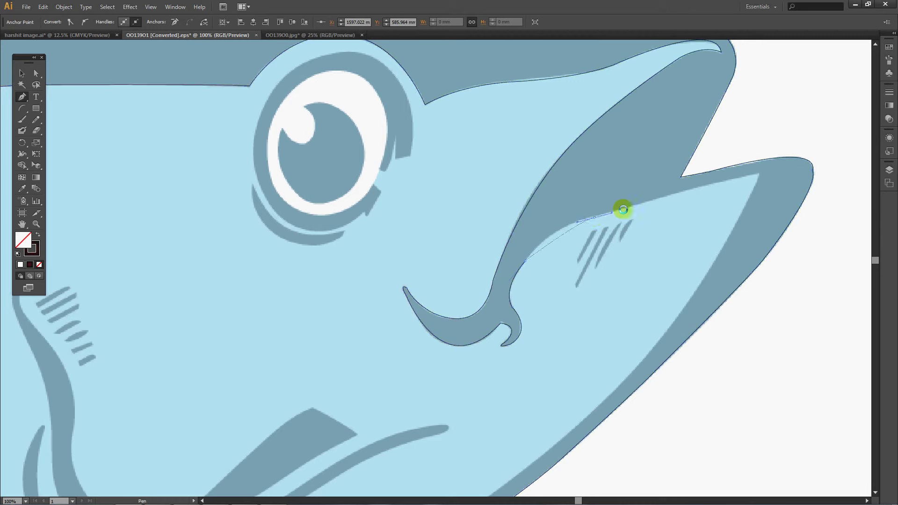
{"action": "left_click", "coordinate": [594, 217]}
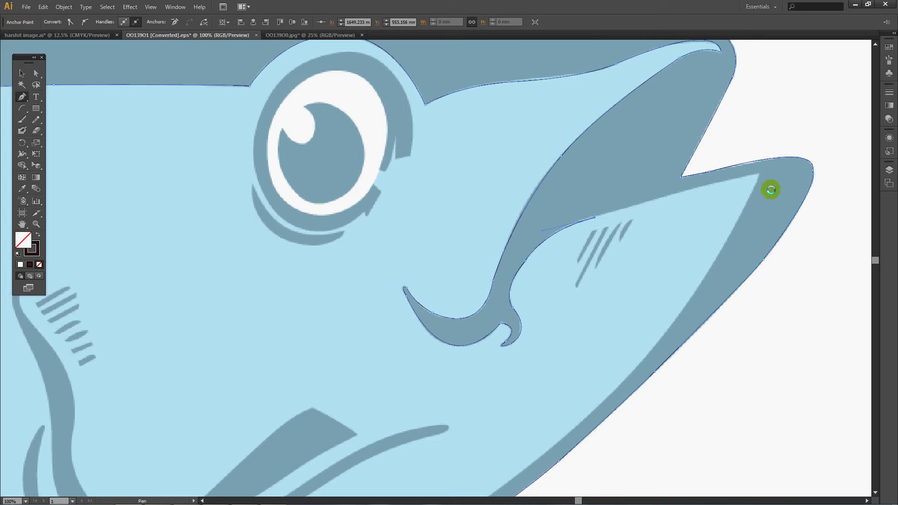
{"action": "left_click_drag", "start_coordinate": [760, 174], "coordinate": [781, 164]}
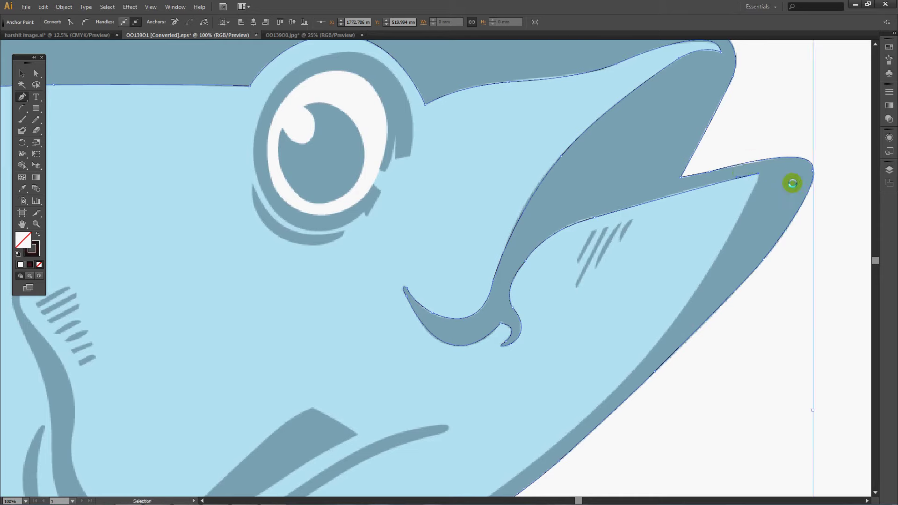
{"action": "key", "text": "ctrl+plus"}
Place curved points down the lower jaw edge below the snout tip, making each a corner.
{"action": "left_click_drag", "start_coordinate": [710, 286], "coordinate": [486, 175]}
{"action": "scroll", "coordinate": [485, 174], "scroll_direction": "up", "scroll_amount": 3}
{"action": "left_click_drag", "start_coordinate": [572, 259], "coordinate": [504, 354]}
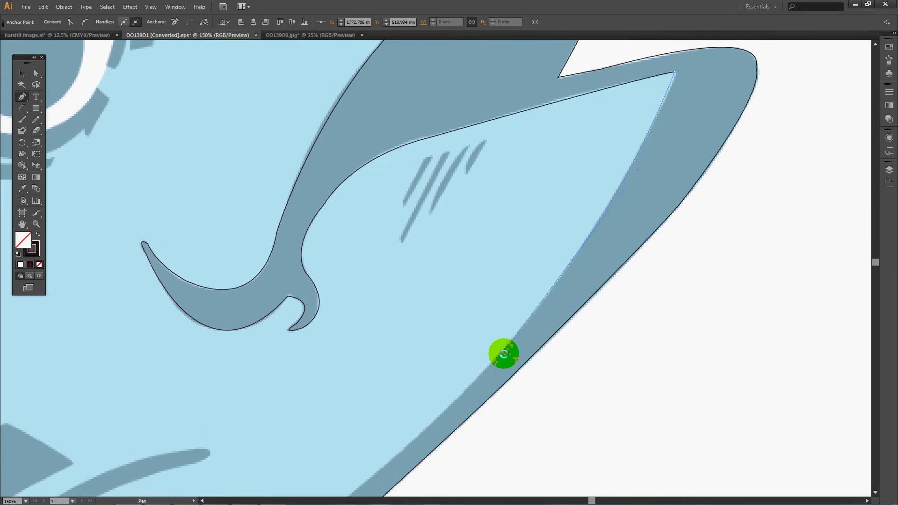
{"action": "left_click_drag", "start_coordinate": [590, 267], "coordinate": [719, 99]}
{"action": "left_click", "coordinate": [700, 96]}
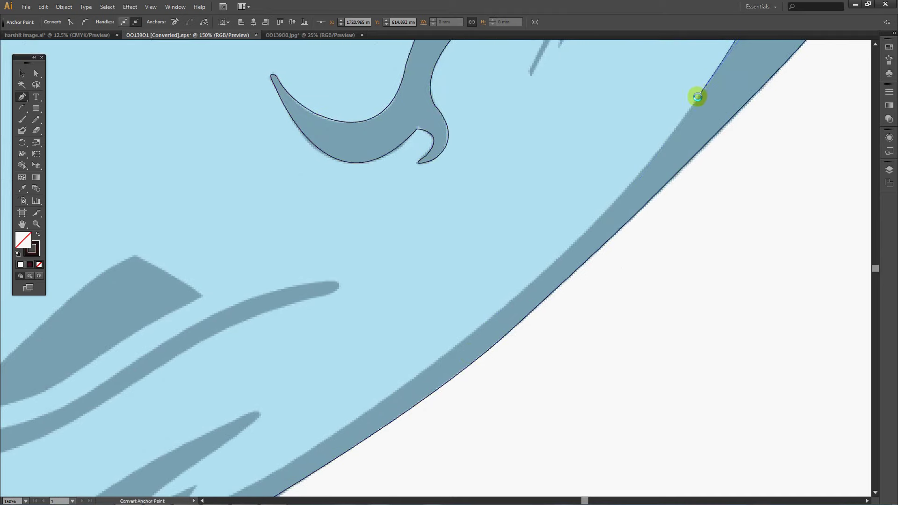
{"action": "left_click_drag", "start_coordinate": [464, 341], "coordinate": [330, 442]}
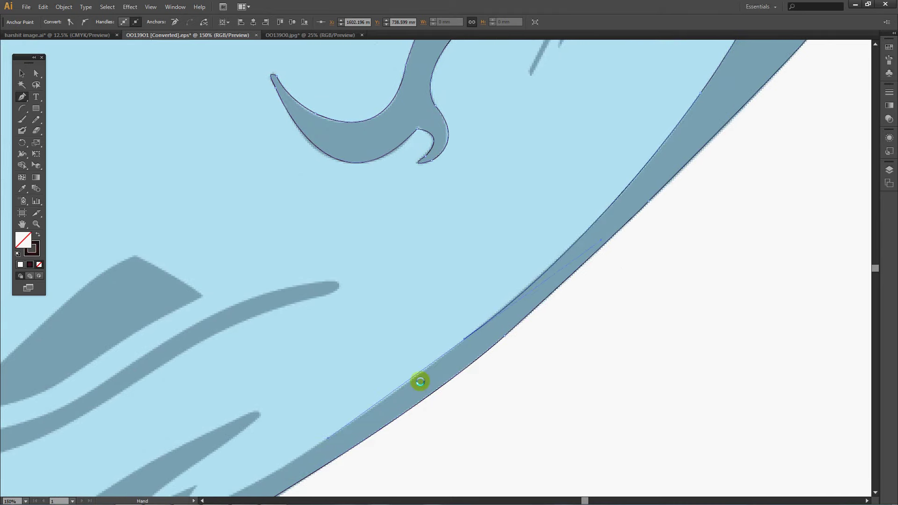
{"action": "left_click_drag", "start_coordinate": [460, 358], "coordinate": [711, 208]}
{"action": "left_click", "coordinate": [713, 190]}
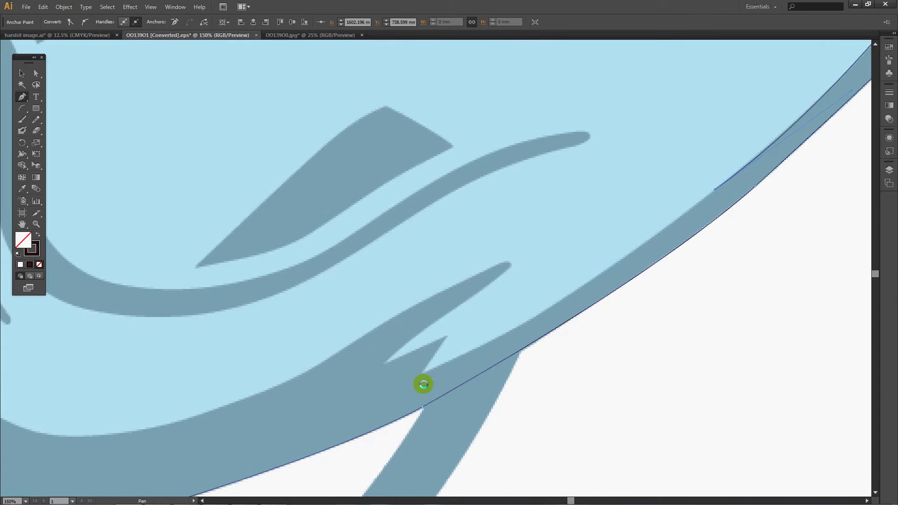
Zigzag the outline through the chin notch and set a sharp corner at the spike tip.
{"action": "left_click_drag", "start_coordinate": [423, 372], "coordinate": [320, 402]}
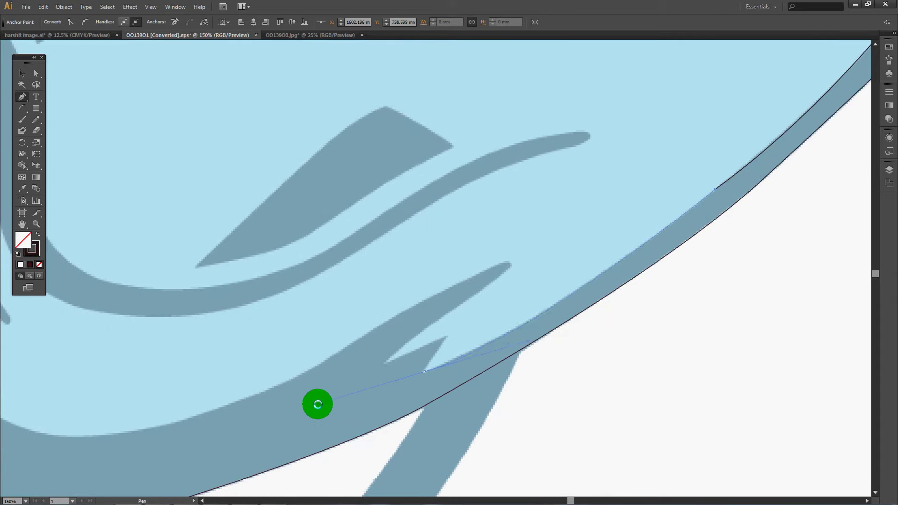
{"action": "left_click", "coordinate": [427, 372]}
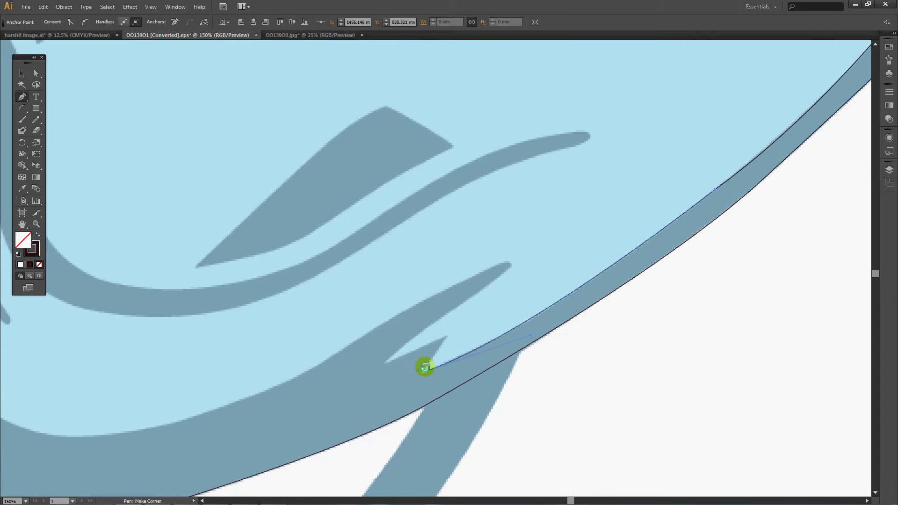
{"action": "left_click", "coordinate": [446, 337]}
{"action": "left_click", "coordinate": [385, 361]}
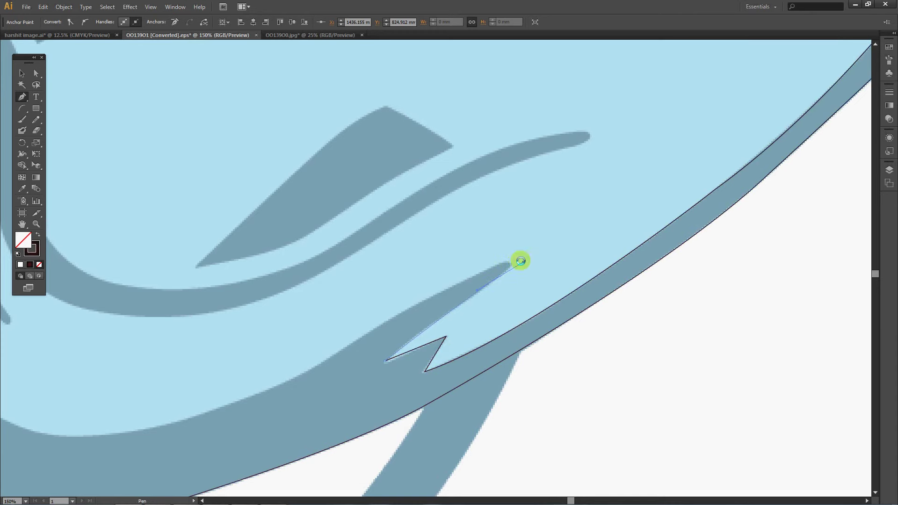
{"action": "mouse_move", "coordinate": [482, 269]}
{"action": "left_mouse_down"}
{"action": "mouse_move", "coordinate": [431, 287]}
{"action": "mouse_move", "coordinate": [427, 321]}
{"action": "left_mouse_up"}
{"action": "left_click", "coordinate": [482, 269]}
Continue along the spike's upper edge and curve back along the jaw's inner edge.
{"action": "scroll", "coordinate": [479, 286], "scroll_direction": "down", "scroll_amount": 2}
{"action": "scroll", "coordinate": [479, 285], "scroll_direction": "left", "scroll_amount": 4}
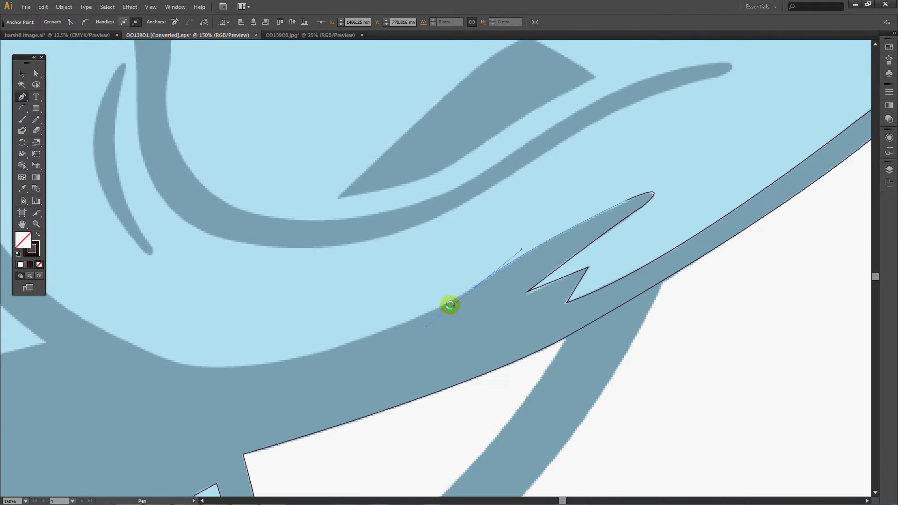
{"action": "left_click", "coordinate": [473, 288], "text": "alt"}
{"action": "mouse_move", "coordinate": [208, 366]}
{"action": "left_mouse_down"}
{"action": "mouse_move", "coordinate": [119, 349]}
{"action": "mouse_move", "coordinate": [523, 343]}
{"action": "mouse_move", "coordinate": [454, 370]}
{"action": "mouse_move", "coordinate": [545, 424]}
{"action": "left_mouse_up"}
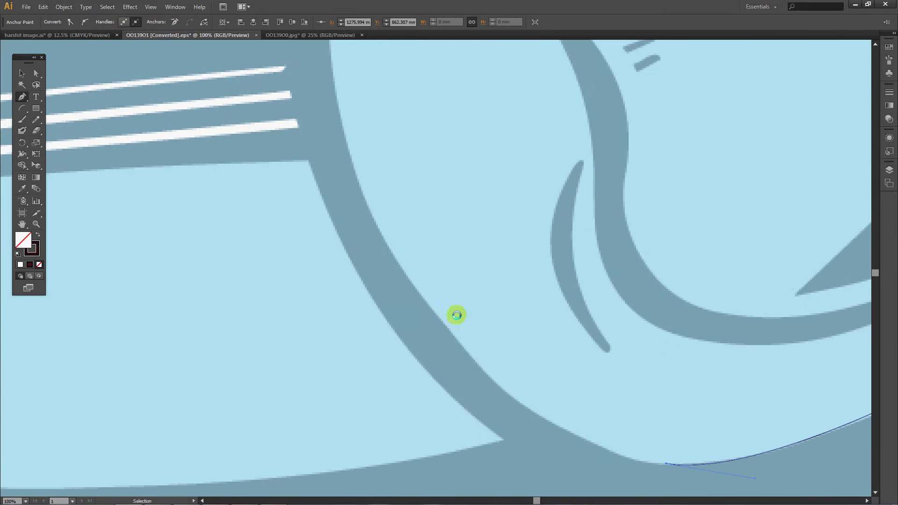
Curve the outline up the gill line, redoing its point as a corner.
{"action": "scroll", "coordinate": [457, 314], "scroll_direction": "down", "scroll_amount": 2}
{"action": "scroll", "coordinate": [407, 267], "scroll_direction": "up", "scroll_amount": 1}
{"action": "mouse_move", "coordinate": [393, 182]}
{"action": "left_mouse_down"}
{"action": "mouse_move", "coordinate": [424, 88]}
{"action": "mouse_move", "coordinate": [427, 265]}
{"action": "mouse_move", "coordinate": [457, 111]}
{"action": "left_mouse_up"}
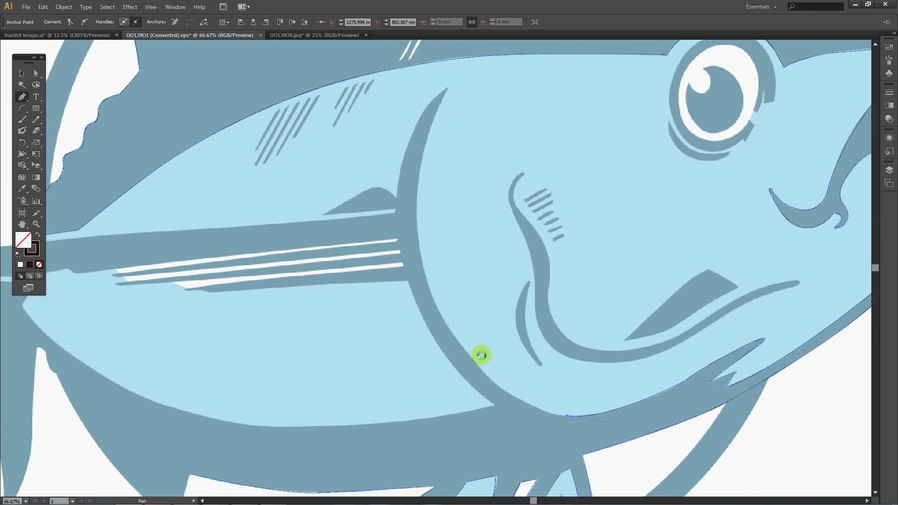
{"action": "left_click_drag", "start_coordinate": [480, 366], "coordinate": [460, 327]}
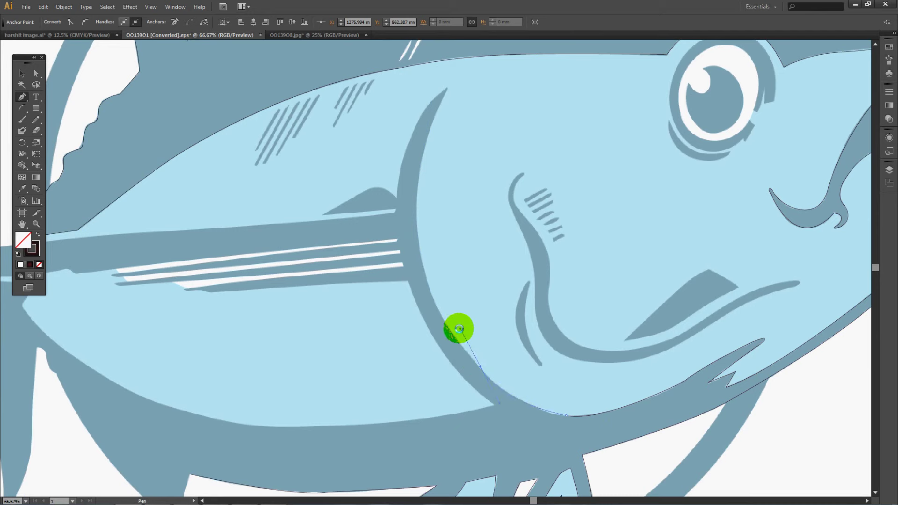
{"action": "left_click", "coordinate": [467, 360]}
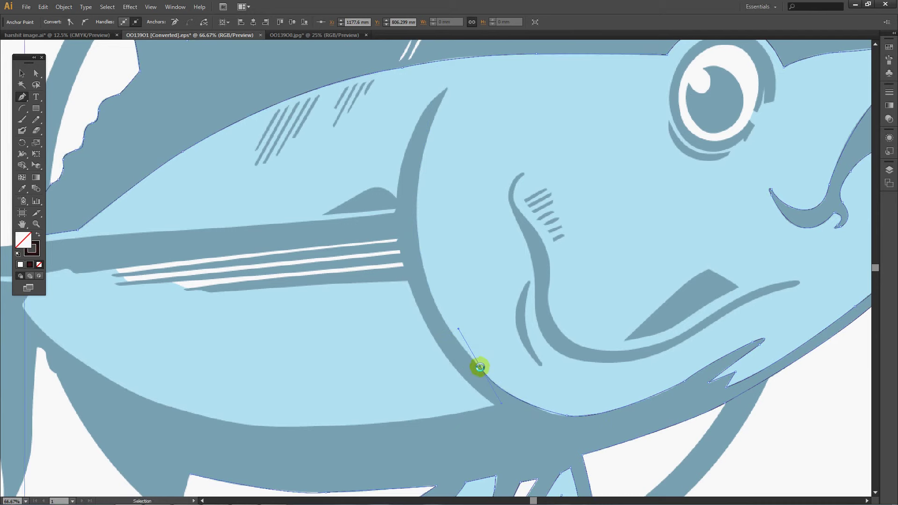
{"action": "left_click_drag", "start_coordinate": [481, 369], "coordinate": [454, 333]}
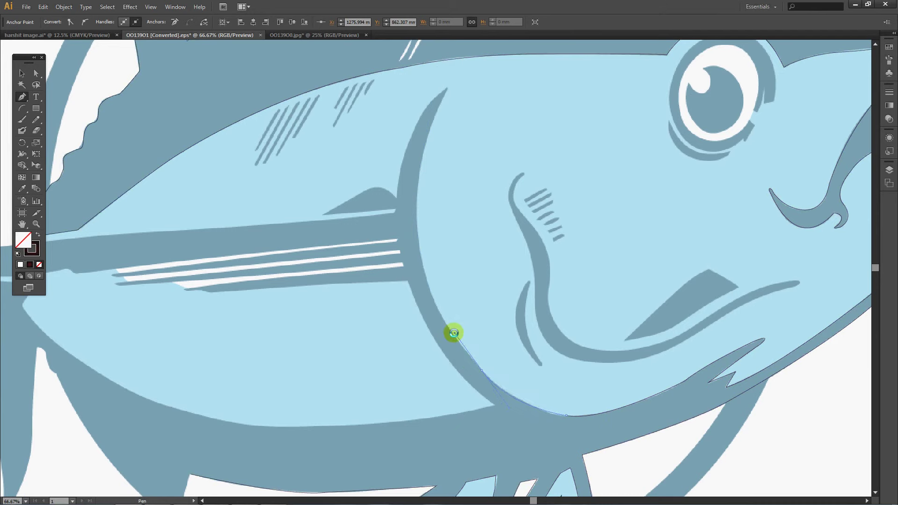
{"action": "left_click", "coordinate": [482, 370]}
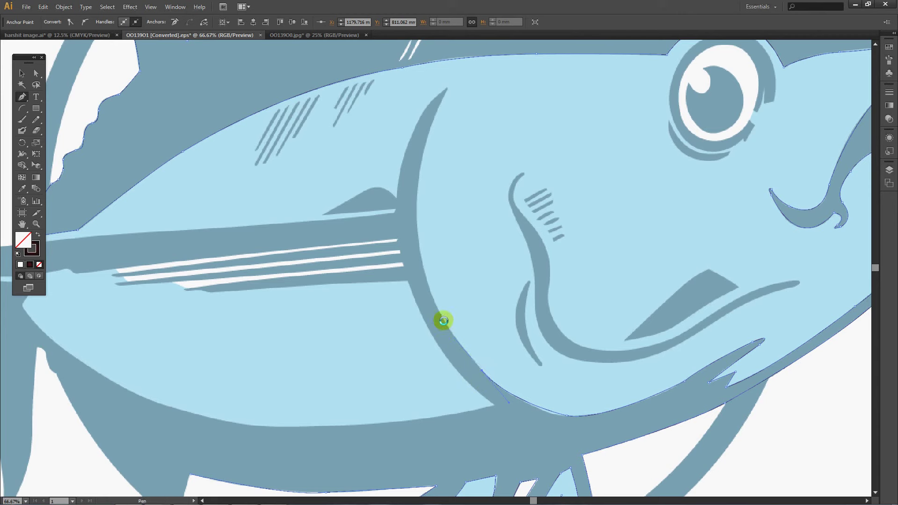
Trace over the gill's sharp top tip and down its inner edge to a corner.
{"action": "left_click", "coordinate": [437, 101]}
{"action": "left_click_drag", "start_coordinate": [446, 89], "coordinate": [528, 61]}
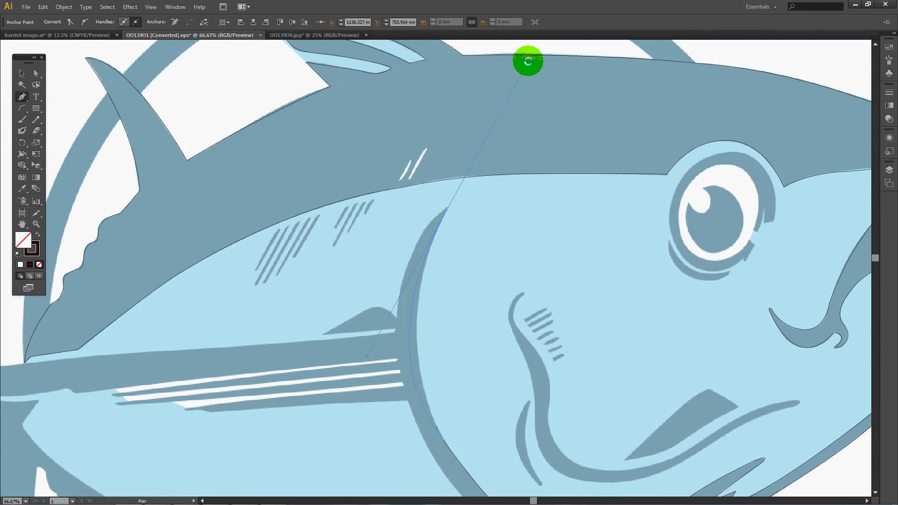
{"action": "left_click_drag", "start_coordinate": [528, 62], "coordinate": [508, 110]}
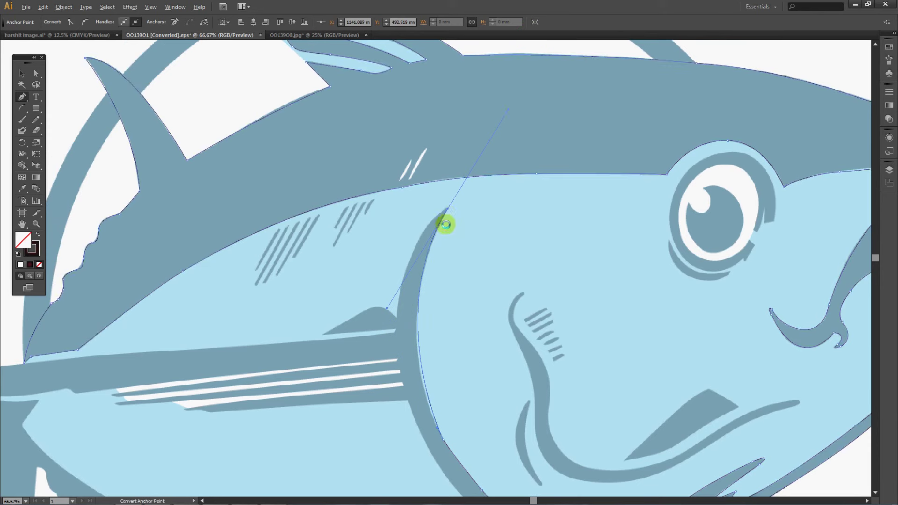
{"action": "left_click", "coordinate": [447, 209]}
{"action": "left_click_drag", "start_coordinate": [396, 316], "coordinate": [387, 406]}
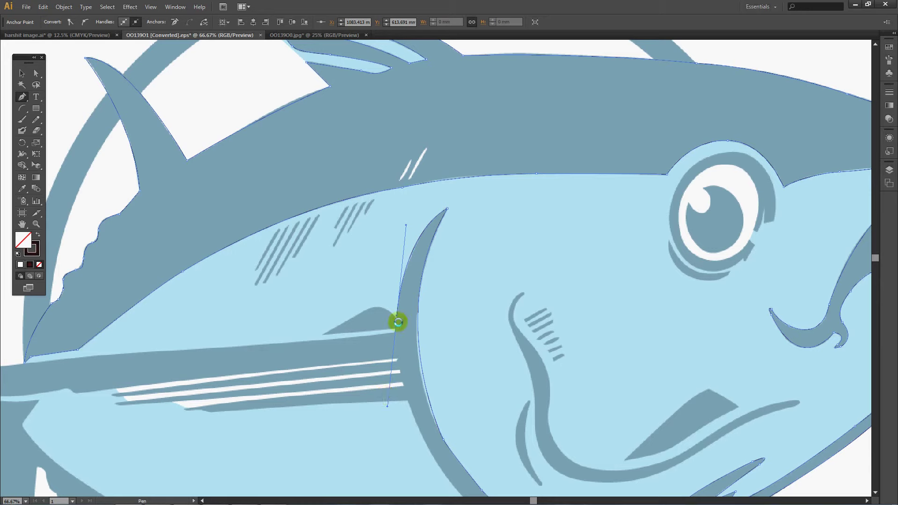
{"action": "left_click", "coordinate": [396, 316]}
Reach the small fin tip, close the path at its start, and trace the fin's top edge.
{"action": "left_click_drag", "start_coordinate": [324, 334], "coordinate": [263, 379]}
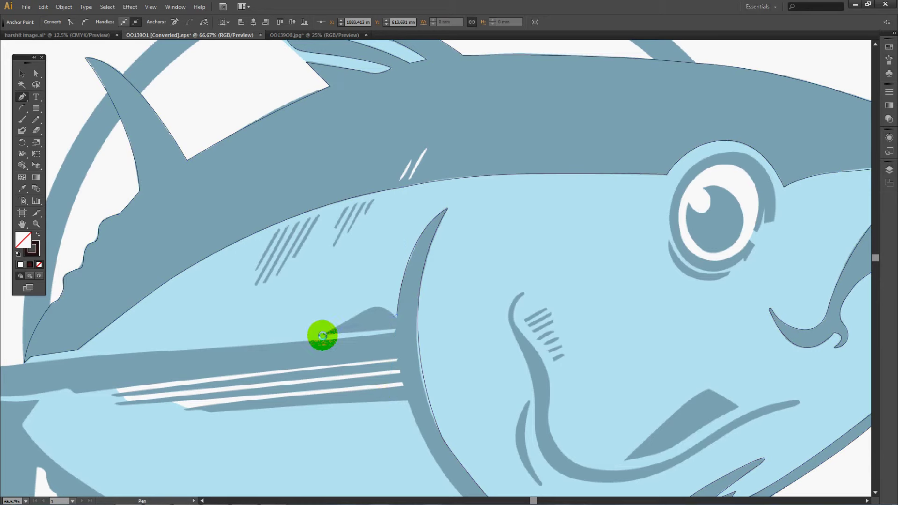
{"action": "left_click", "coordinate": [396, 317]}
{"action": "left_click_drag", "start_coordinate": [377, 307], "coordinate": [369, 309]}
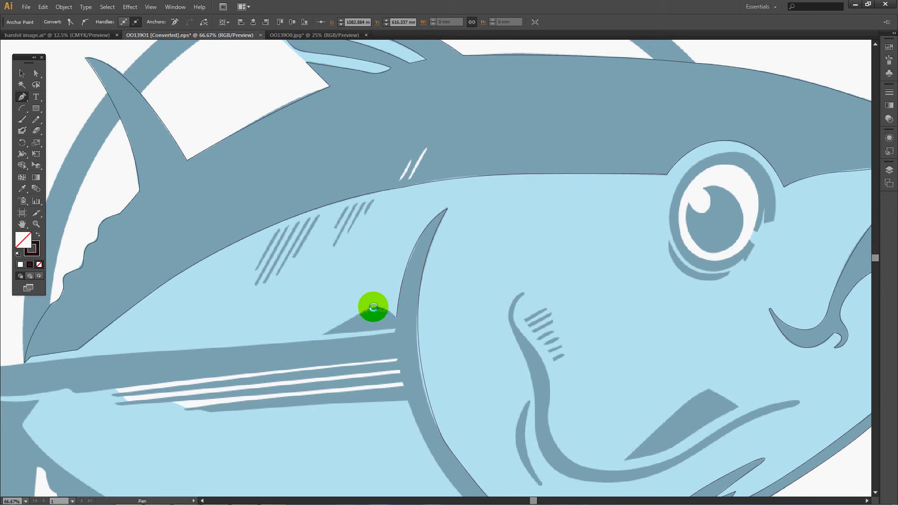
{"action": "left_click", "coordinate": [323, 334], "text": "ctrl"}
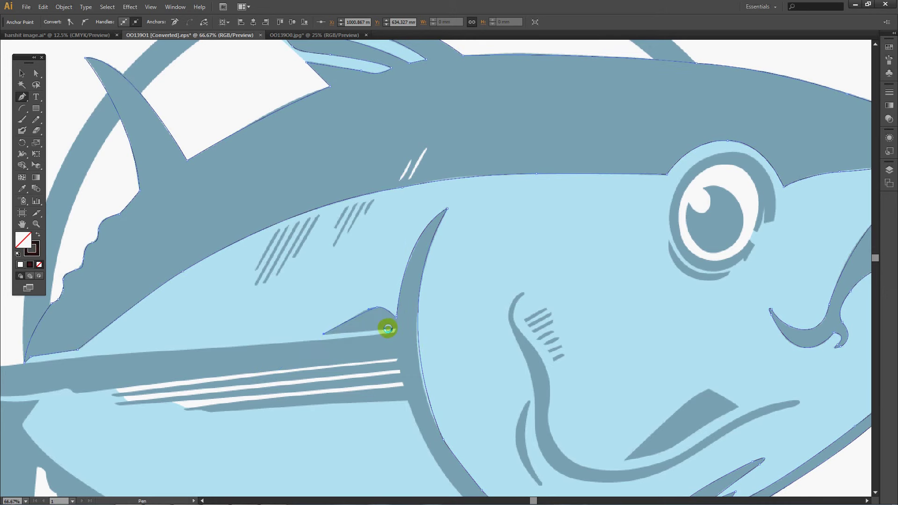
Start the upper tail fin outline, discarding stray attempts, with a curved point at its tip.
{"action": "left_click_drag", "start_coordinate": [255, 343], "coordinate": [546, 273]}
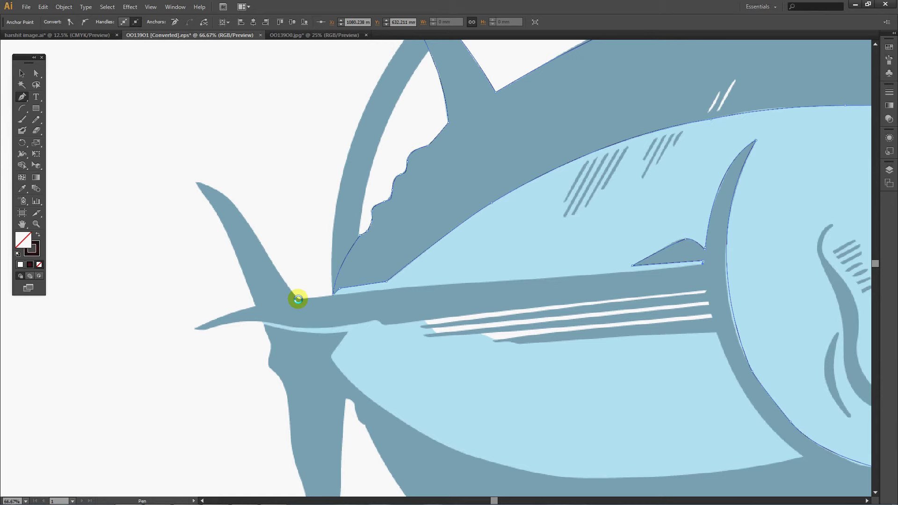
{"action": "left_click", "coordinate": [298, 299]}
{"action": "left_click_drag", "start_coordinate": [197, 182], "coordinate": [167, 182]}
{"action": "key", "text": "ctrl+z"}
{"action": "left_click", "coordinate": [261, 243]}
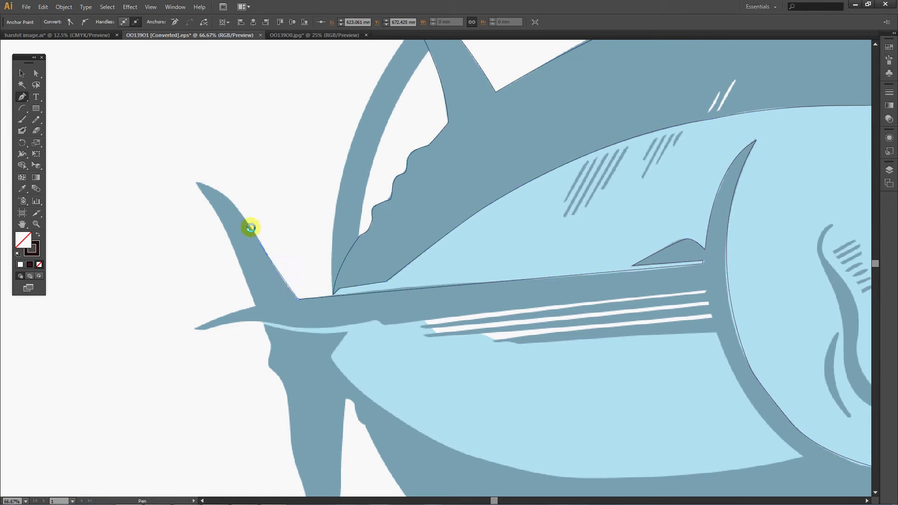
{"action": "key", "text": "ctrl+z"}
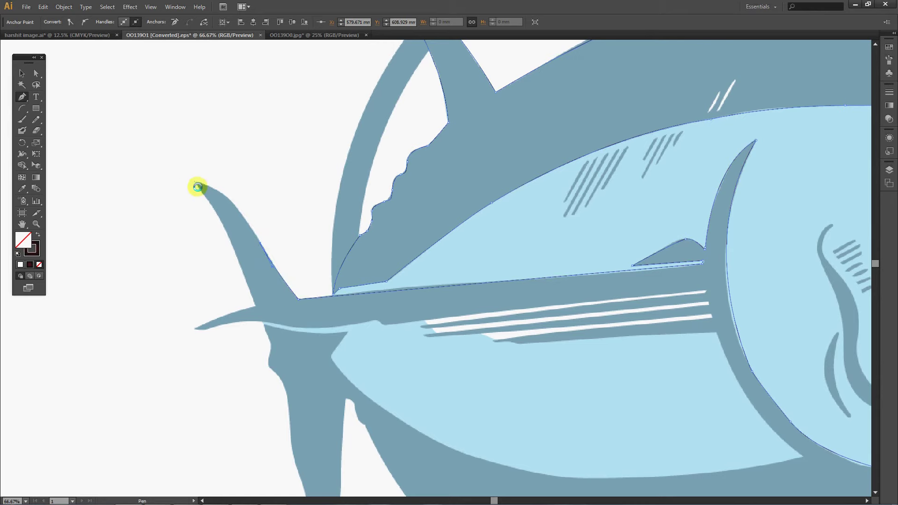
{"action": "left_click_drag", "start_coordinate": [197, 184], "coordinate": [157, 179]}
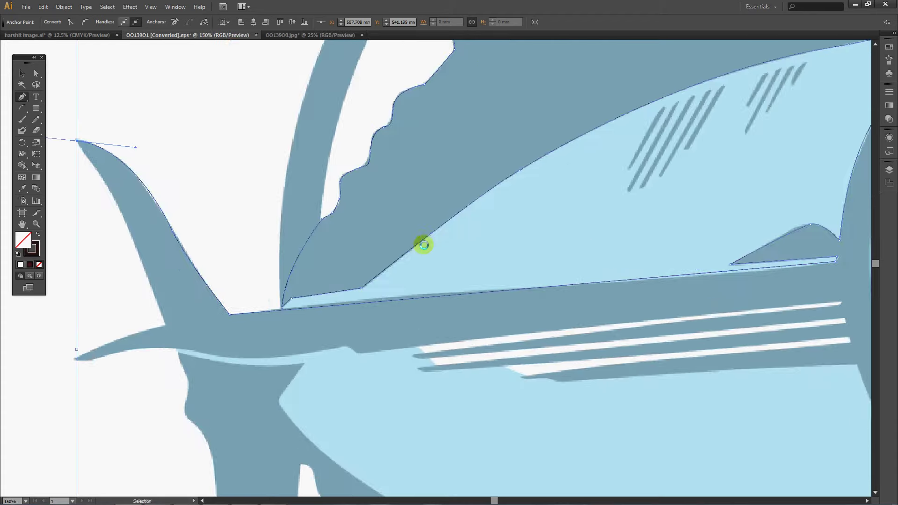
Make the tail fin tip a corner and add points down the fin's edge.
{"action": "key", "text": "ctrl+plus"}
{"action": "key", "text": "ctrl+plus"}
{"action": "left_click_drag", "start_coordinate": [403, 116], "coordinate": [443, 171]}
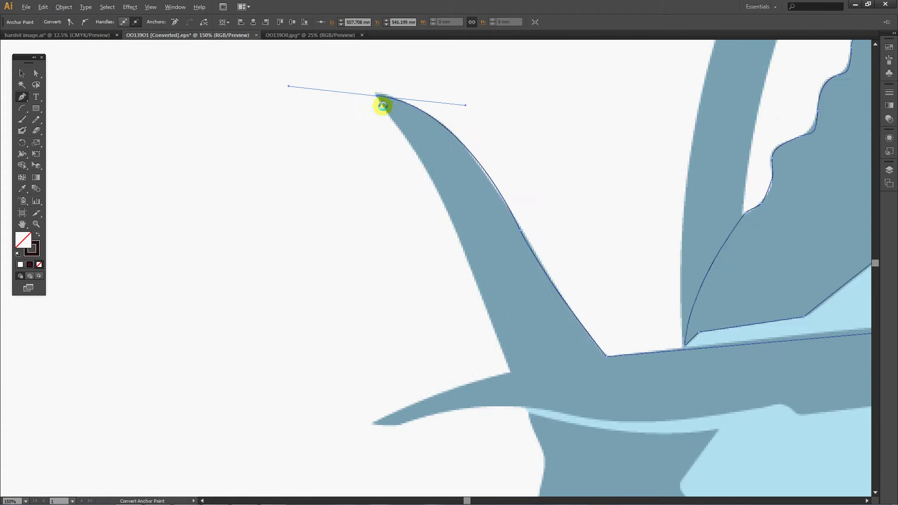
{"action": "left_click", "coordinate": [377, 96], "text": "alt"}
{"action": "left_click", "coordinate": [408, 139]}
{"action": "left_click", "coordinate": [429, 180]}
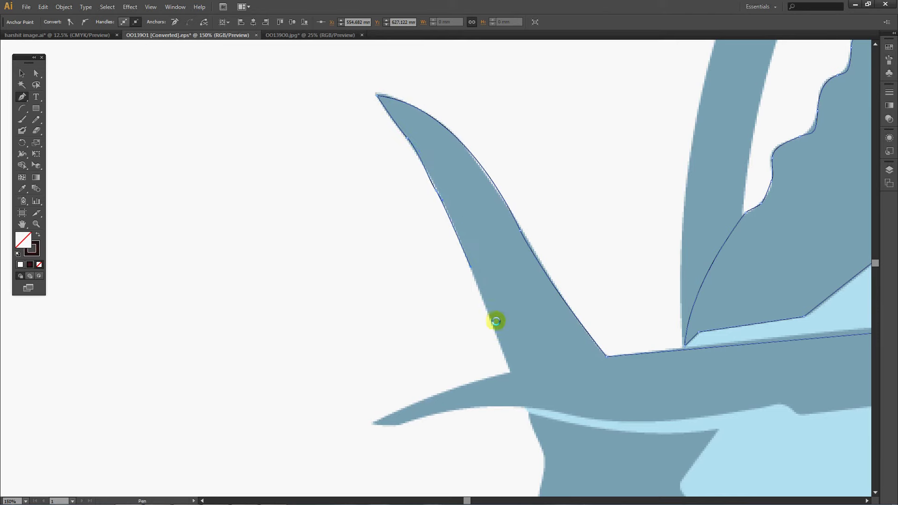
{"action": "left_click", "coordinate": [509, 374]}
Round the fin's lower tip as a sharp corner and curve along its underside toward the body.
{"action": "left_click_drag", "start_coordinate": [375, 423], "coordinate": [396, 407]}
{"action": "left_click_drag", "start_coordinate": [315, 310], "coordinate": [295, 318]}
{"action": "left_click", "coordinate": [264, 317]}
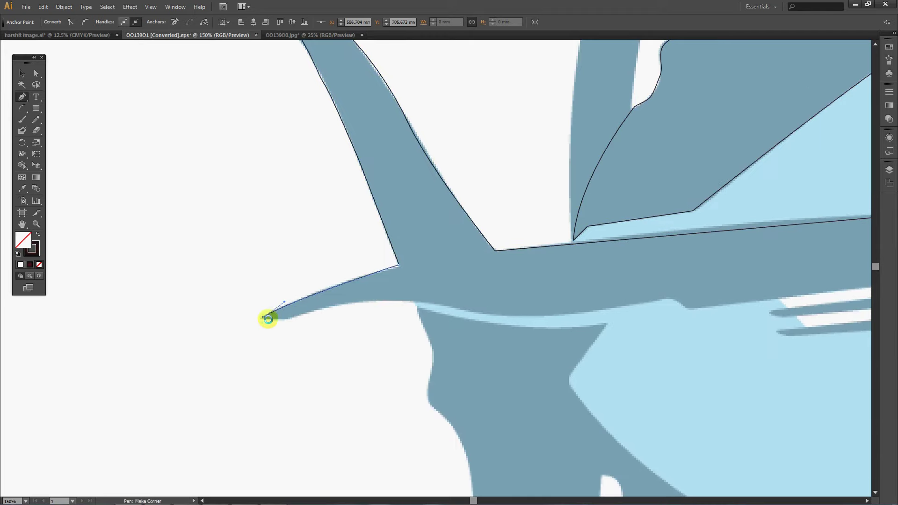
{"action": "left_click", "coordinate": [314, 308]}
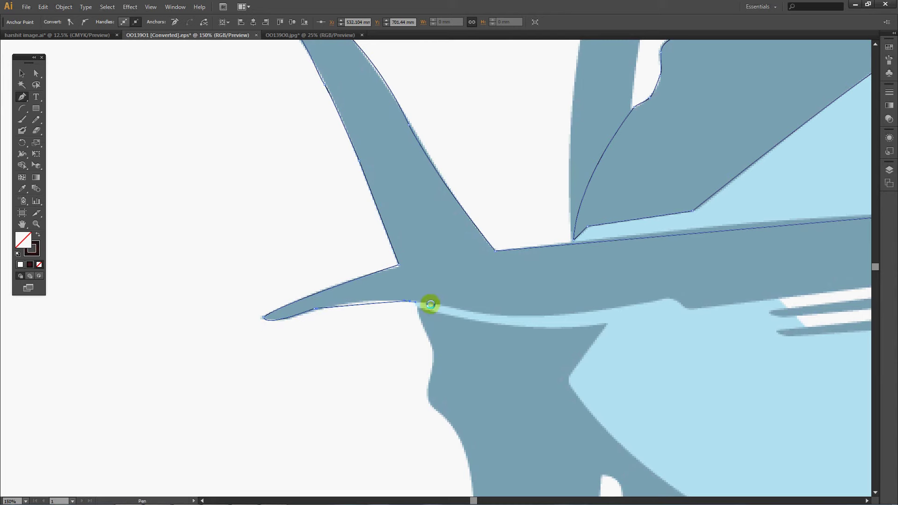
{"action": "mouse_move", "coordinate": [651, 301]}
{"action": "left_mouse_down"}
{"action": "mouse_move", "coordinate": [685, 307]}
{"action": "mouse_move", "coordinate": [328, 255]}
{"action": "mouse_move", "coordinate": [154, 324]}
{"action": "left_mouse_up"}
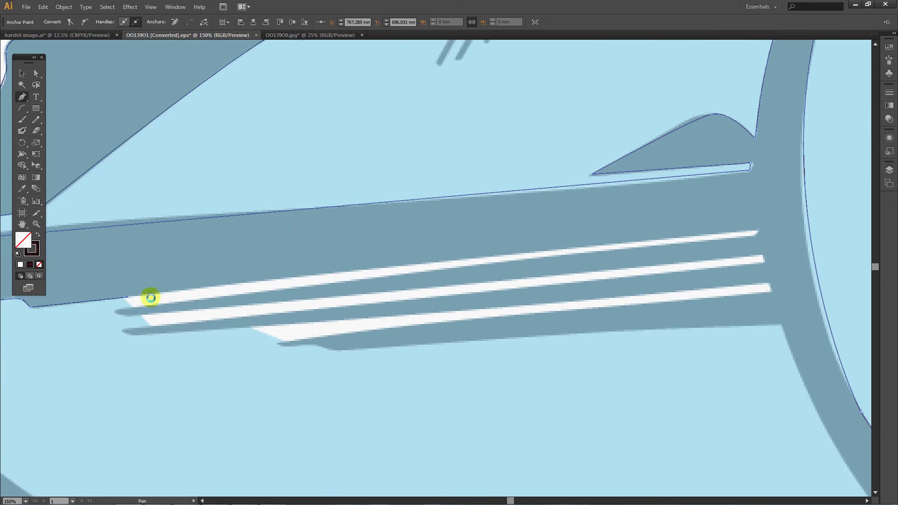
Close the first white stripe's outline and trace the second stripe back to its tip.
{"action": "left_click", "coordinate": [758, 231]}
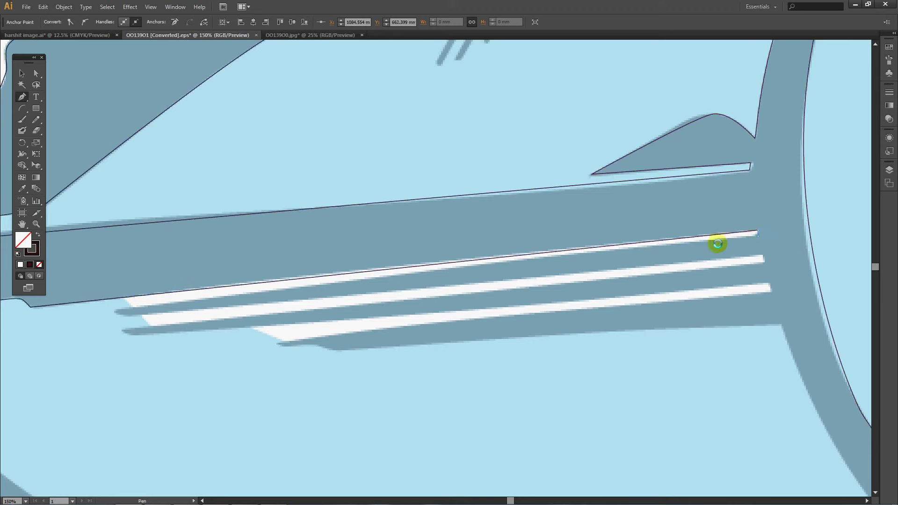
{"action": "left_click_drag", "start_coordinate": [122, 310], "coordinate": [193, 312]}
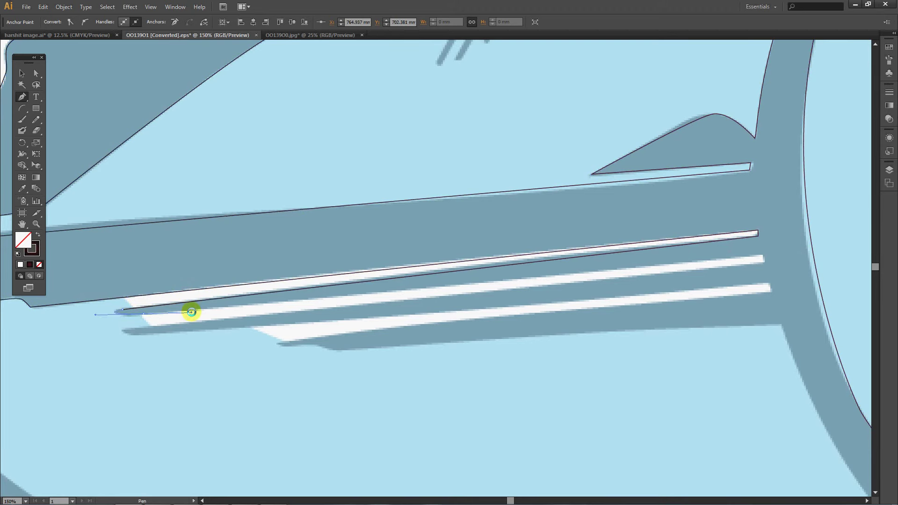
{"action": "left_click", "coordinate": [762, 254]}
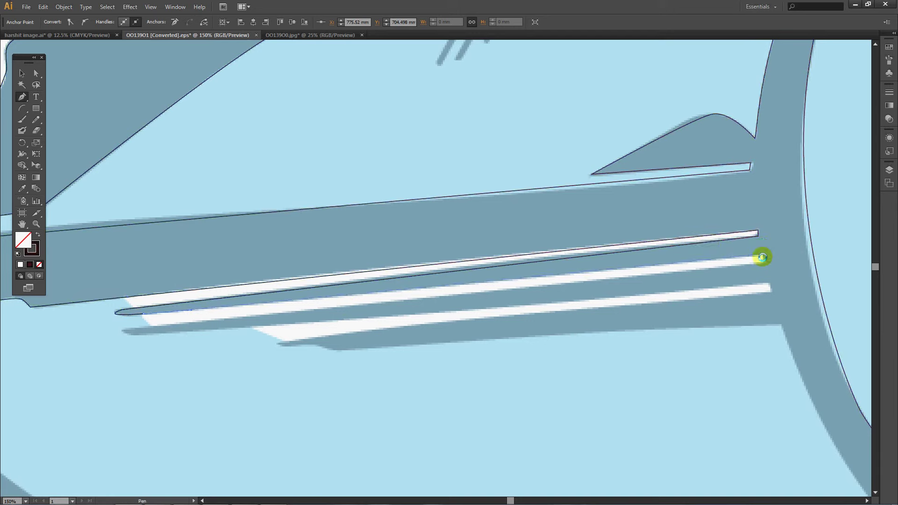
{"action": "left_click", "coordinate": [147, 325]}
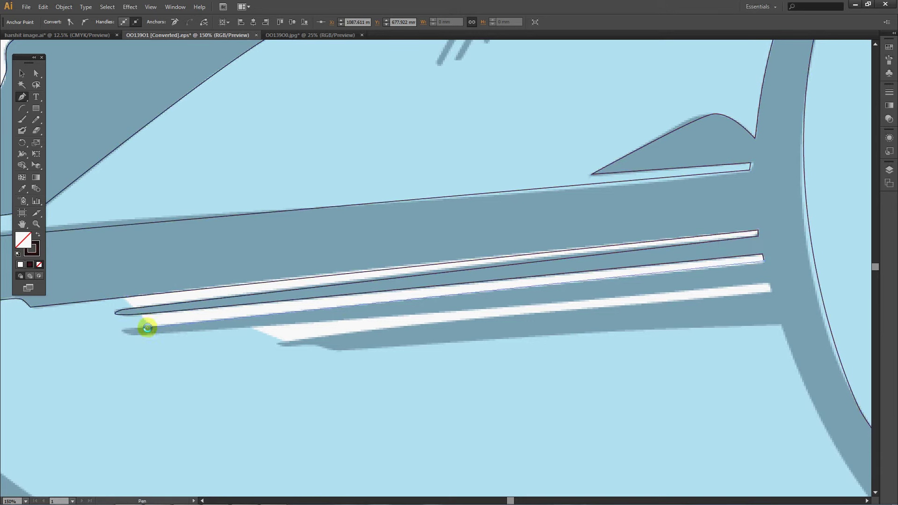
Outline the third white stripe, then extend along the dark band's lower edge.
{"action": "left_click_drag", "start_coordinate": [142, 336], "coordinate": [179, 338]}
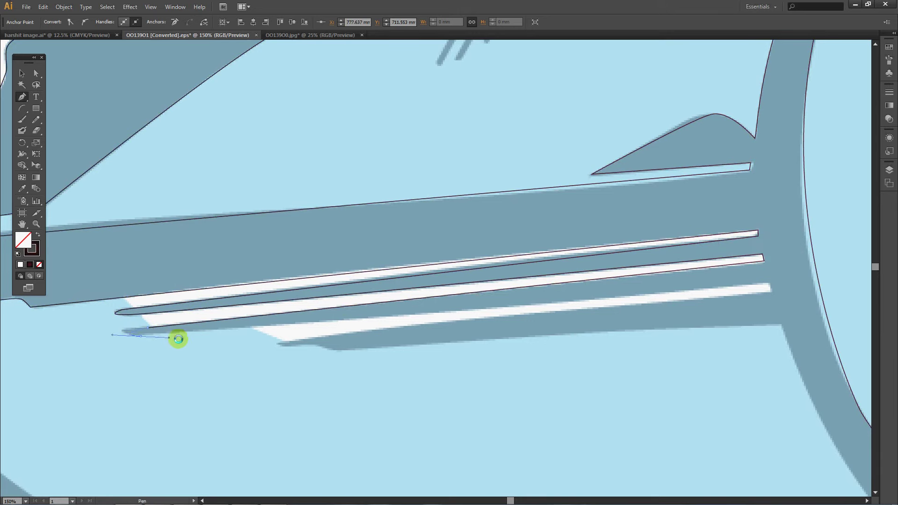
{"action": "left_click", "coordinate": [141, 336]}
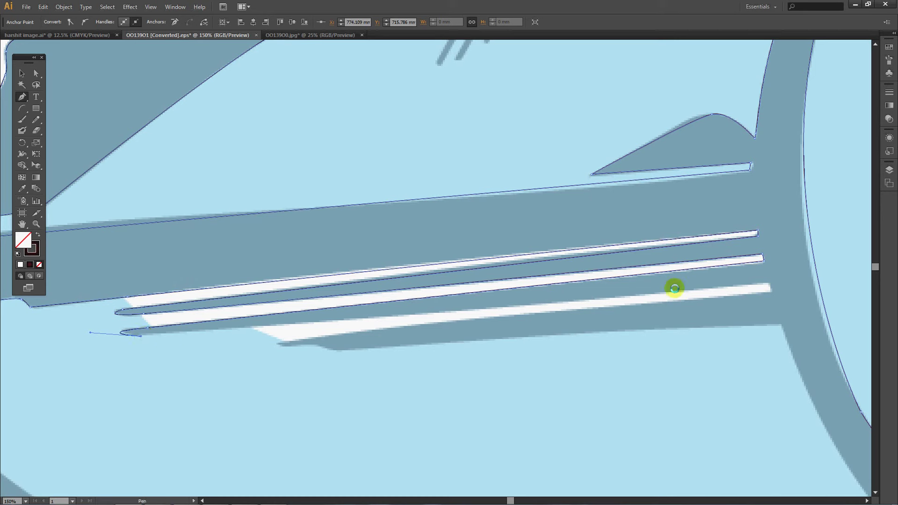
{"action": "left_click", "coordinate": [770, 282]}
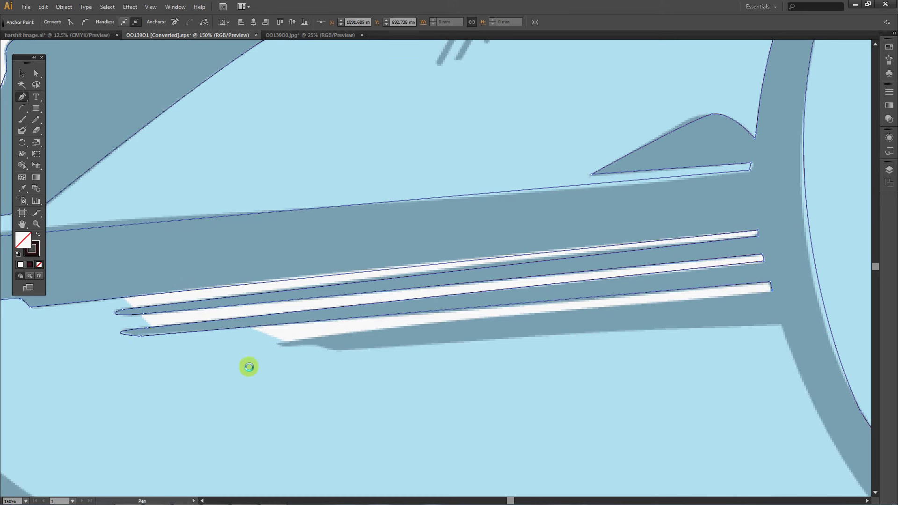
{"action": "left_click_drag", "start_coordinate": [309, 346], "coordinate": [360, 345]}
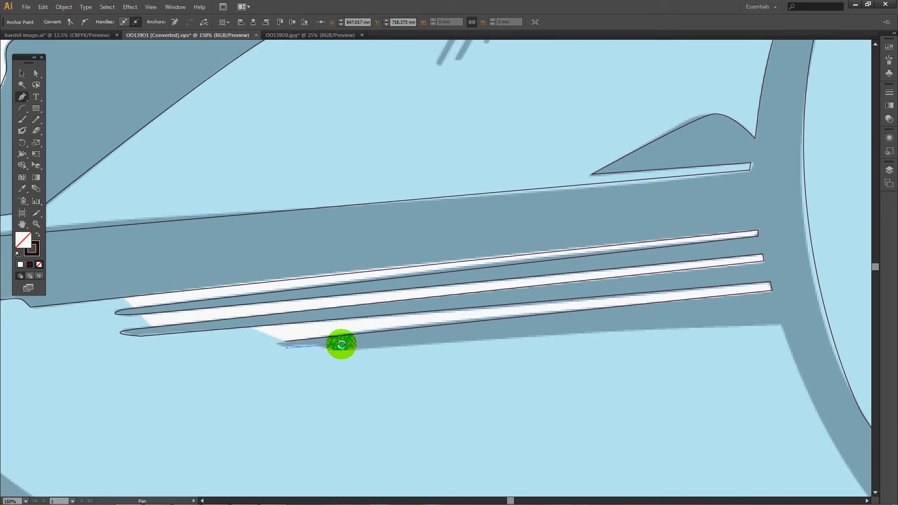
{"action": "left_click", "coordinate": [325, 350], "text": "alt"}
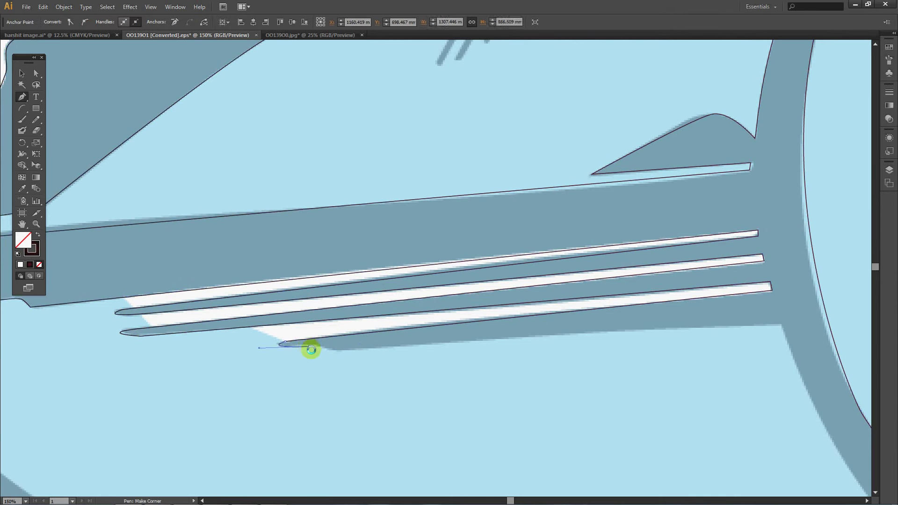
{"action": "left_click", "coordinate": [330, 352]}
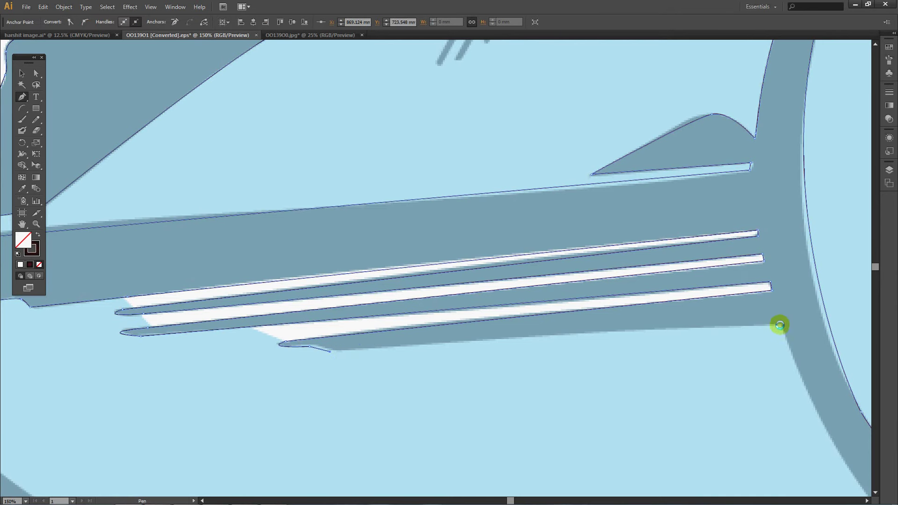
{"action": "left_click_drag", "start_coordinate": [827, 360], "coordinate": [430, 206]}
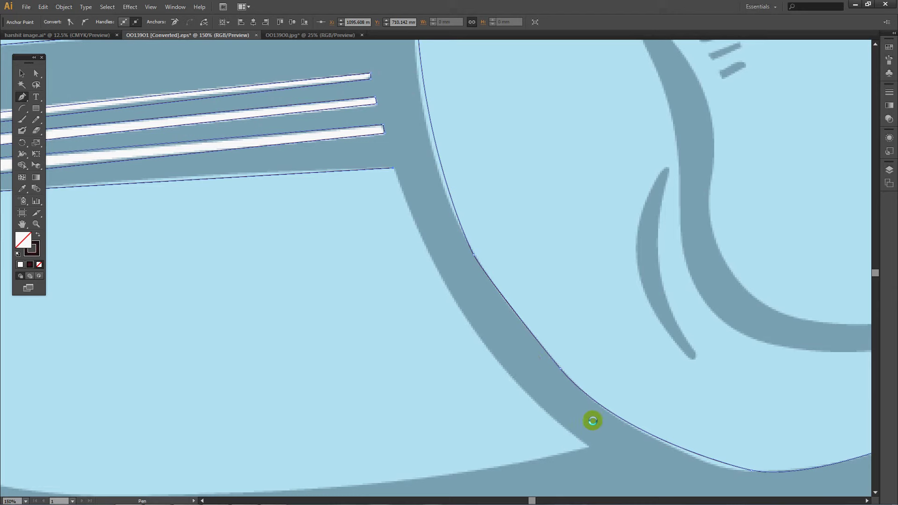
Trace the belly's lower edge with a curved anchor ending in a sharp corner.
{"action": "left_click_drag", "start_coordinate": [588, 447], "coordinate": [726, 469]}
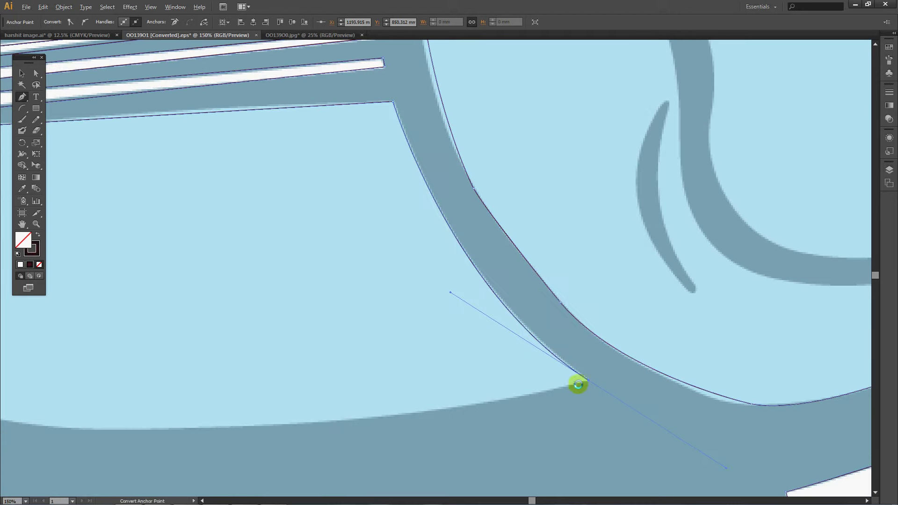
{"action": "left_click_drag", "start_coordinate": [471, 383], "coordinate": [752, 389]}
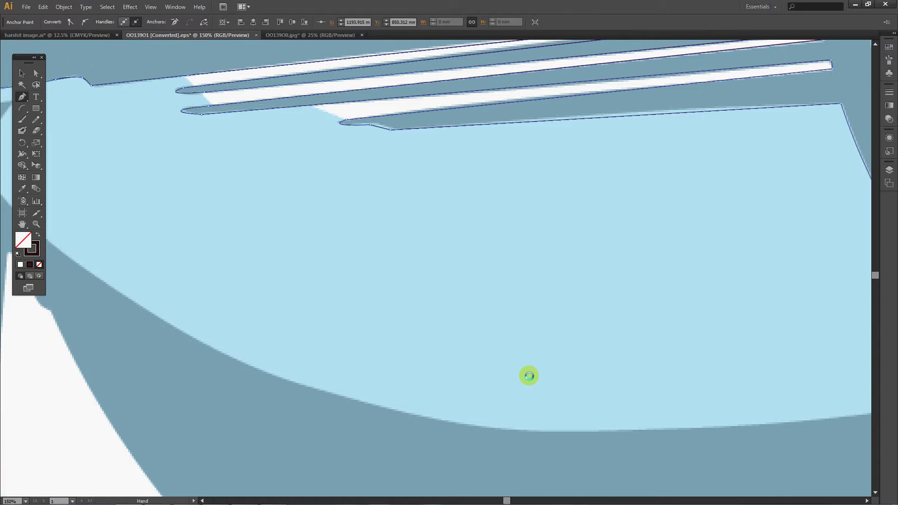
{"action": "key", "text": "ctrl+minus"}
{"action": "key", "text": "ctrl+minus"}
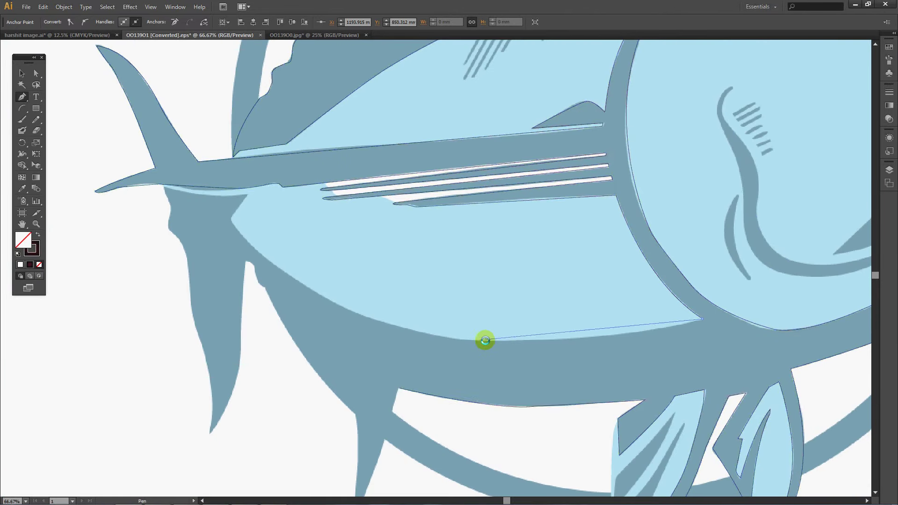
{"action": "left_click_drag", "start_coordinate": [486, 341], "coordinate": [357, 335]}
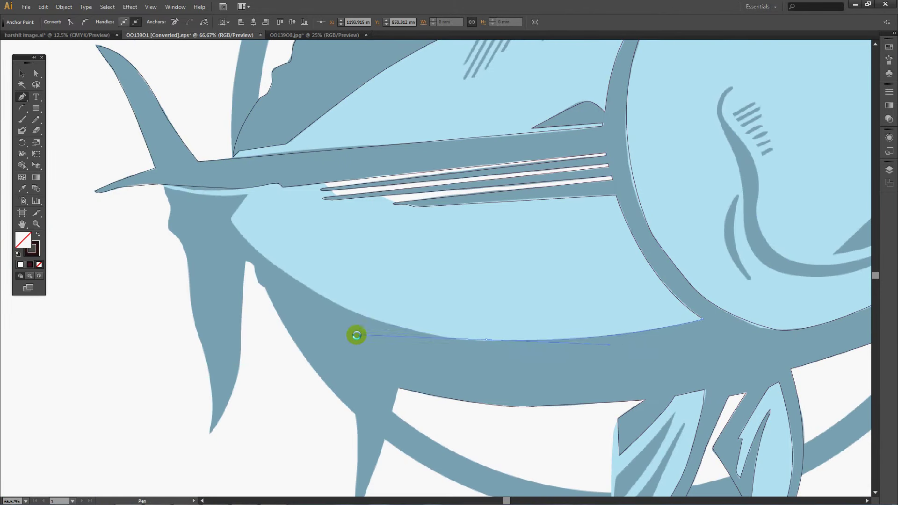
{"action": "left_click", "coordinate": [488, 340]}
{"action": "scroll", "coordinate": [514, 346], "scroll_direction": "up", "scroll_amount": 2}
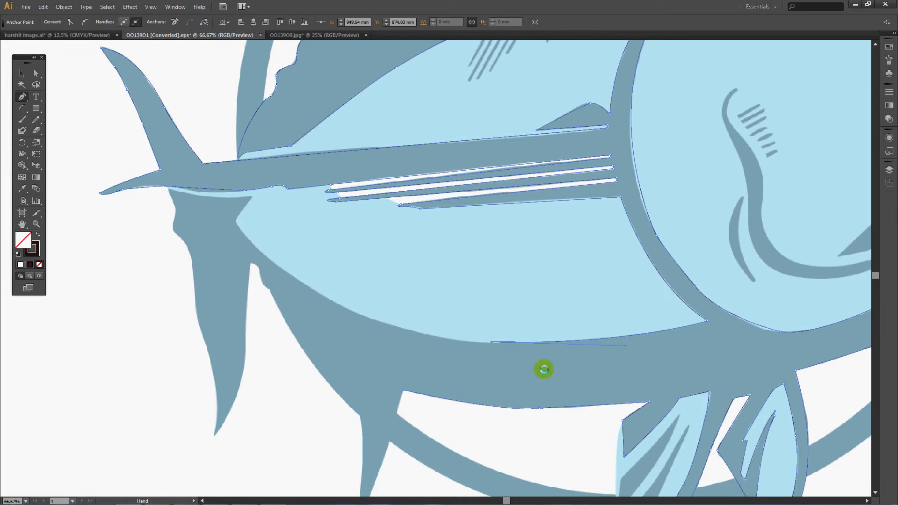
{"action": "scroll", "coordinate": [527, 349], "scroll_direction": "left", "scroll_amount": 5}
Curve the outline around the belly to the tail base and begin the lower tail fin.
{"action": "mouse_move", "coordinate": [369, 268]}
{"action": "left_mouse_down"}
{"action": "mouse_move", "coordinate": [322, 155]}
{"action": "mouse_move", "coordinate": [291, 151]}
{"action": "left_mouse_up"}
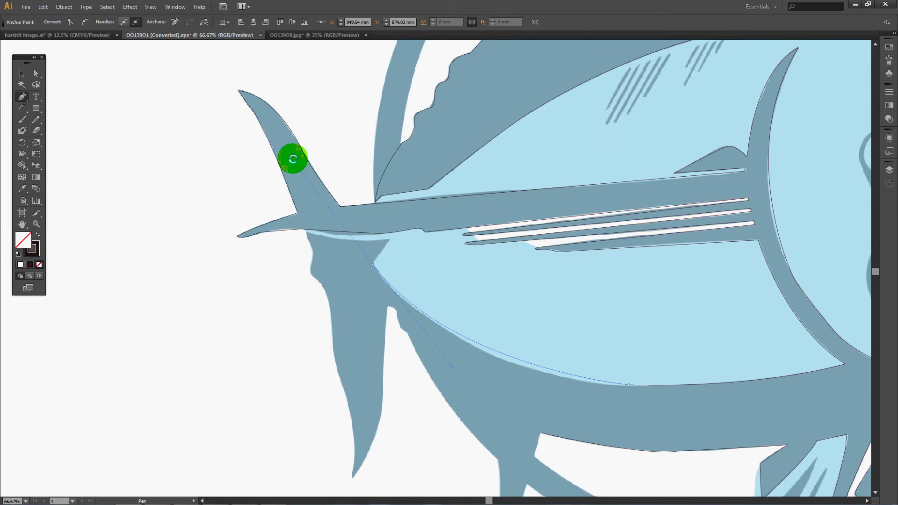
{"action": "scroll", "coordinate": [547, 379], "scroll_direction": "up", "scroll_amount": 2}
{"action": "scroll", "coordinate": [547, 379], "scroll_direction": "left", "scroll_amount": 3}
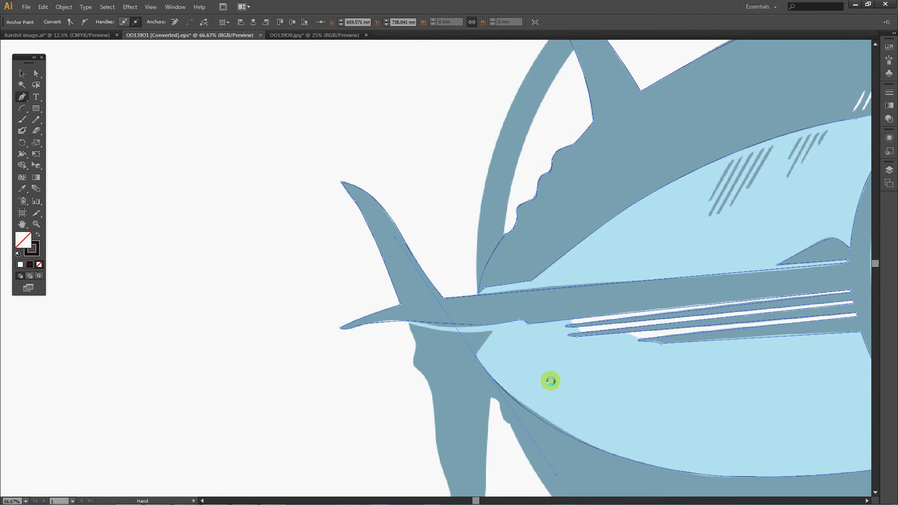
{"action": "left_click", "coordinate": [475, 355]}
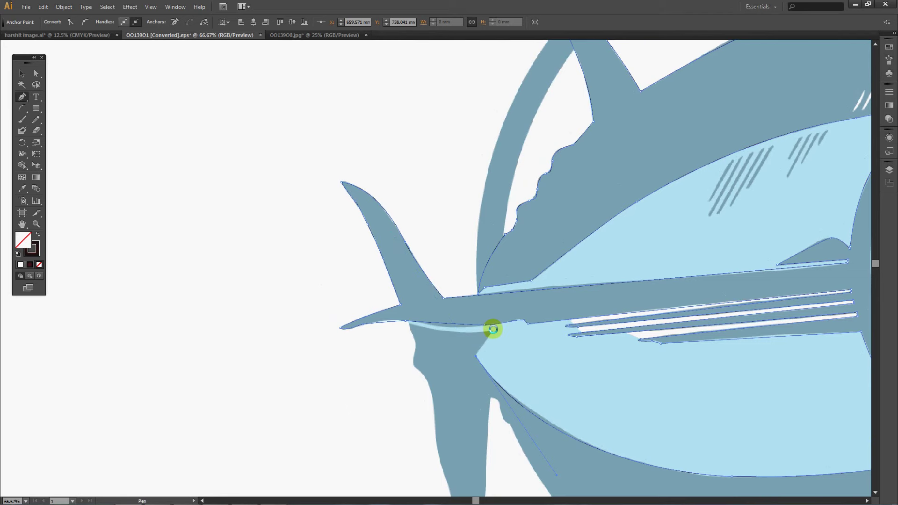
{"action": "left_click", "coordinate": [445, 327]}
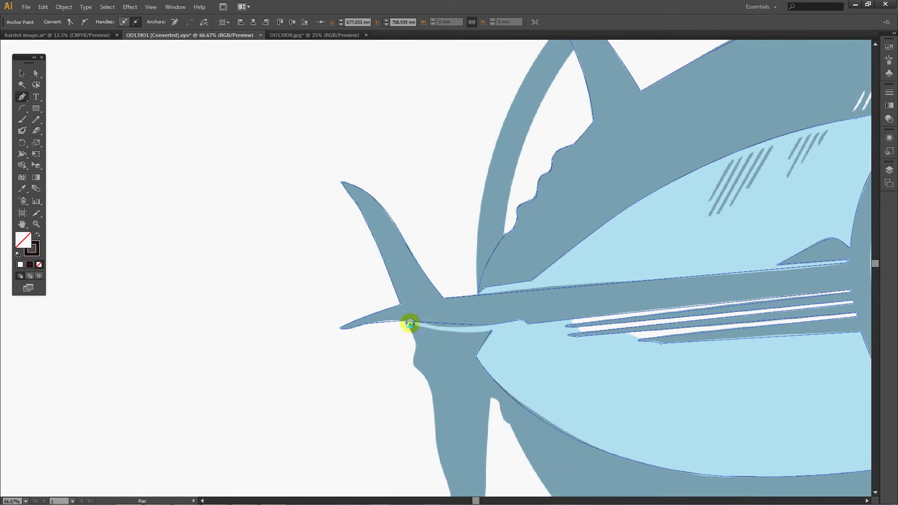
{"action": "left_click_drag", "start_coordinate": [410, 323], "coordinate": [433, 338]}
{"action": "left_click", "coordinate": [411, 322]}
Outline the lower tail fin down its edge and close it at the start point.
{"action": "left_click", "coordinate": [416, 368]}
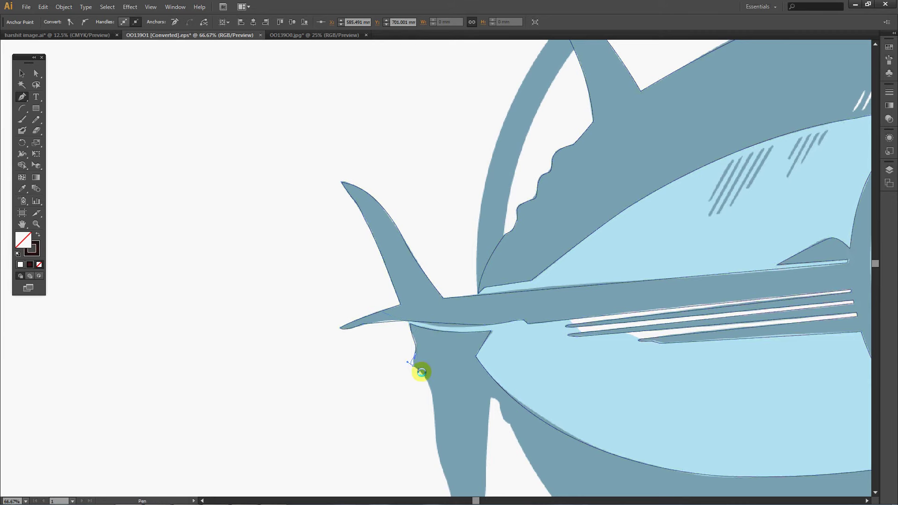
{"action": "left_click", "coordinate": [432, 401]}
{"action": "left_click", "coordinate": [441, 455]}
{"action": "left_click_drag", "start_coordinate": [441, 455], "coordinate": [374, 220]}
{"action": "left_click", "coordinate": [378, 246]}
{"action": "left_click", "coordinate": [390, 280]}
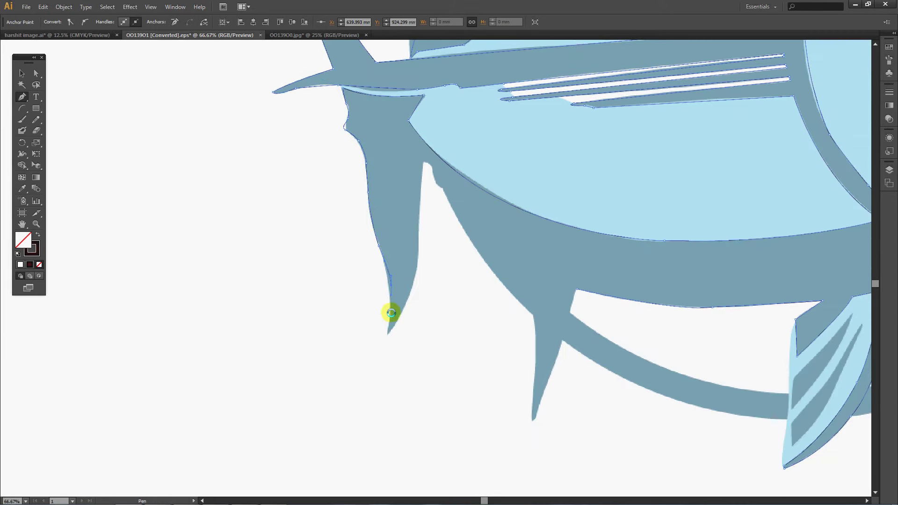
{"action": "left_click_drag", "start_coordinate": [418, 263], "coordinate": [426, 210]}
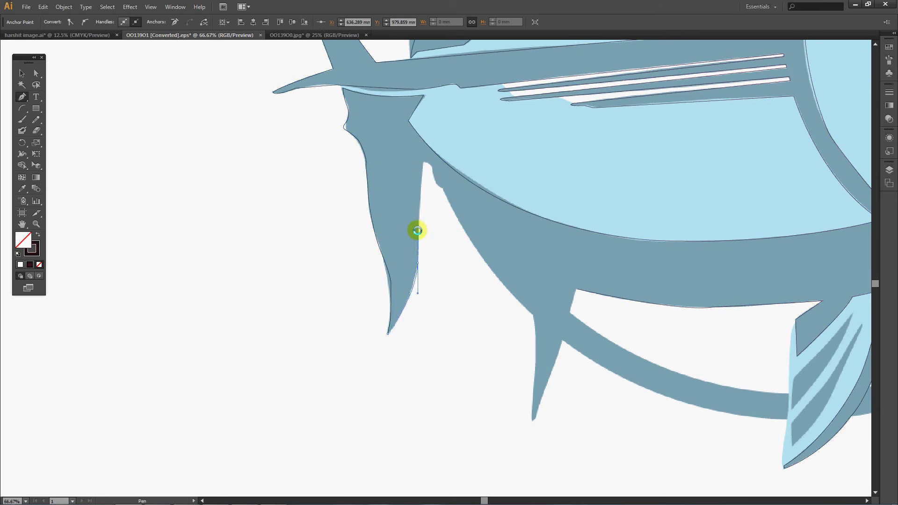
{"action": "left_click", "coordinate": [418, 263]}
{"action": "left_click", "coordinate": [424, 161]}
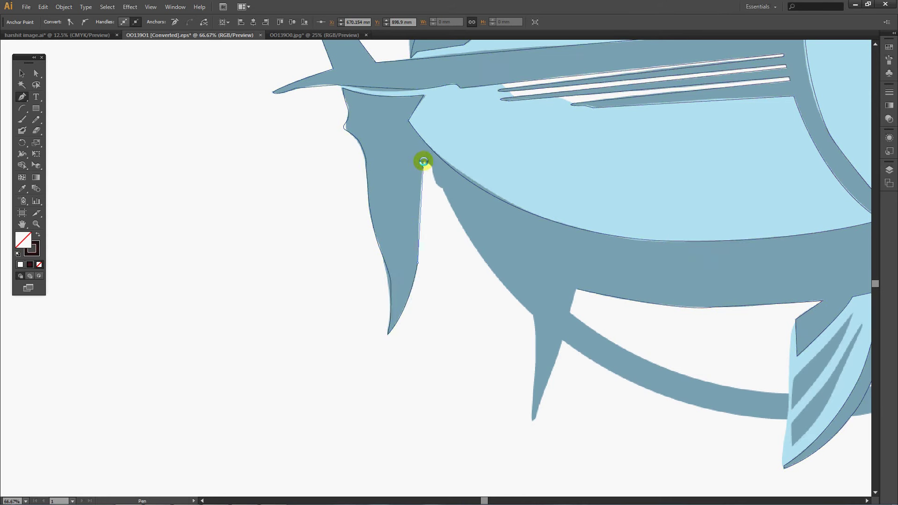
Start a new outline and trace the belly spike's left edge down to its tip.
{"action": "left_click", "coordinate": [435, 179]}
{"action": "left_click_drag", "start_coordinate": [442, 190], "coordinate": [452, 204]}
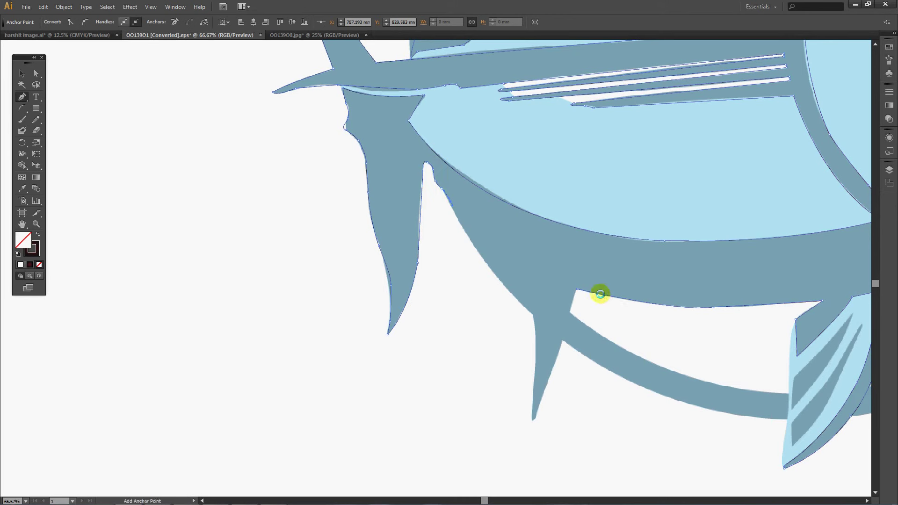
{"action": "left_click_drag", "start_coordinate": [533, 377], "coordinate": [523, 362]}
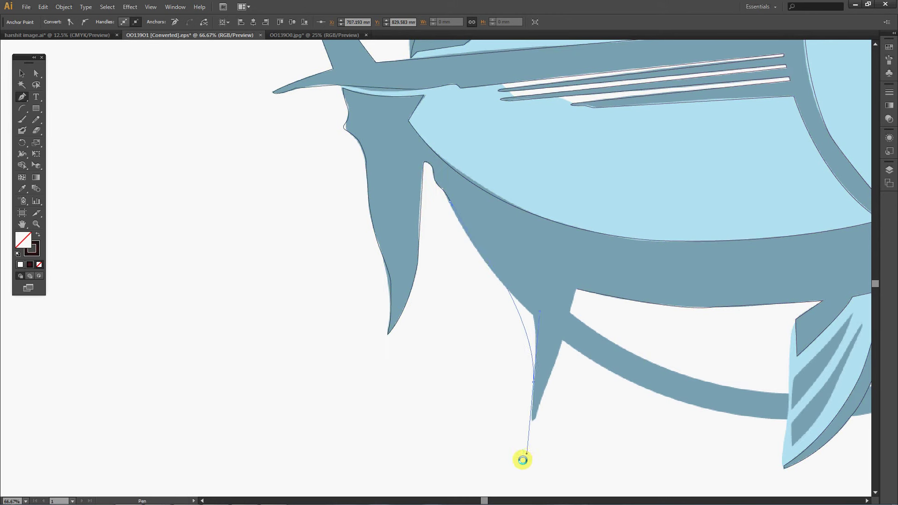
{"action": "left_click_drag", "start_coordinate": [532, 300], "coordinate": [532, 344]}
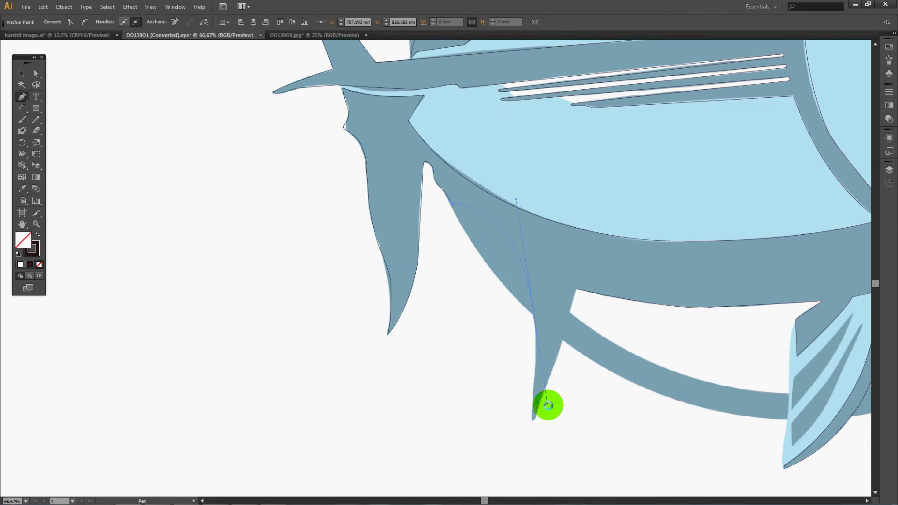
{"action": "left_click", "coordinate": [530, 311], "text": "alt"}
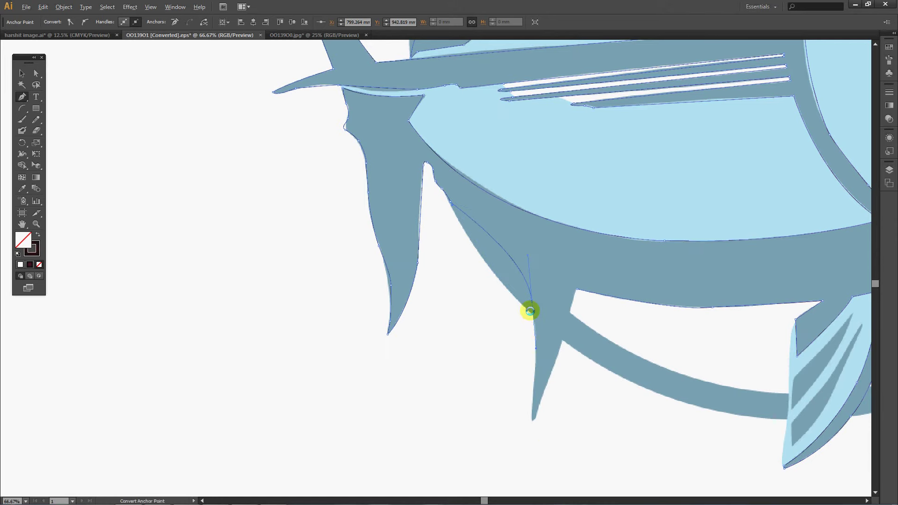
{"action": "left_click", "coordinate": [533, 418]}
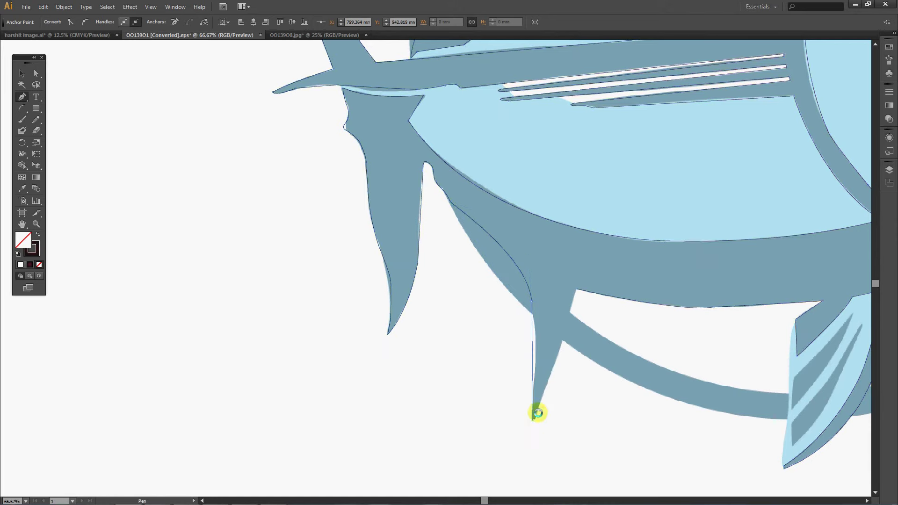
{"action": "left_click", "coordinate": [534, 414]}
Make the spike tip a sharp corner and add anchors up its right edge.
{"action": "left_click_drag", "start_coordinate": [532, 419], "coordinate": [524, 469]}
{"action": "left_click", "coordinate": [533, 418]}
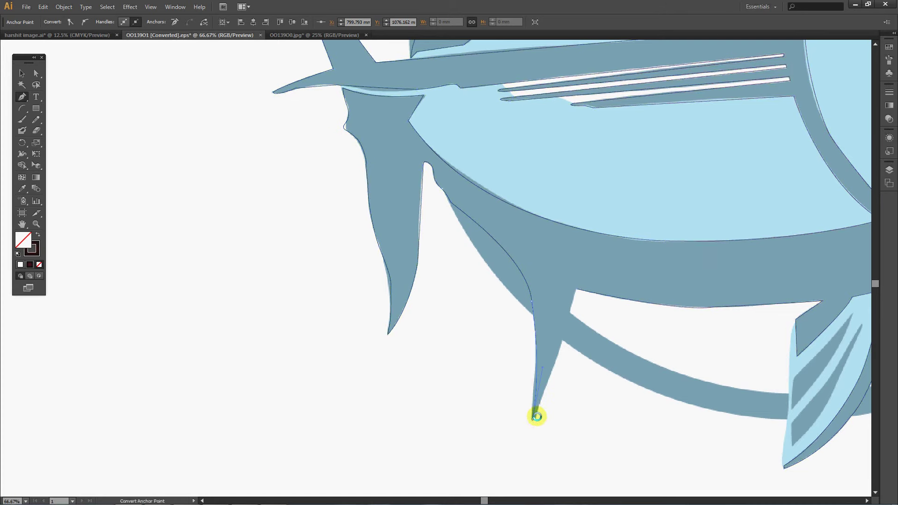
{"action": "left_click", "coordinate": [549, 377]}
{"action": "left_click", "coordinate": [564, 333]}
{"action": "left_click", "coordinate": [574, 294]}
{"action": "left_click_drag", "start_coordinate": [627, 313], "coordinate": [441, 304]}
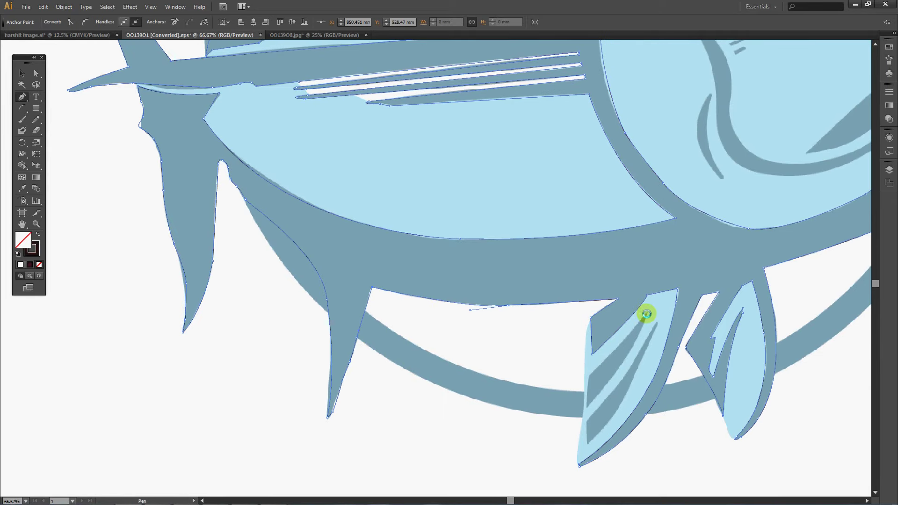
Outline and close the front belly fin, then start curving the next fin shape.
{"action": "left_click", "coordinate": [647, 313]}
{"action": "left_click_drag", "start_coordinate": [588, 373], "coordinate": [588, 407]}
{"action": "left_click_drag", "start_coordinate": [648, 313], "coordinate": [657, 271]}
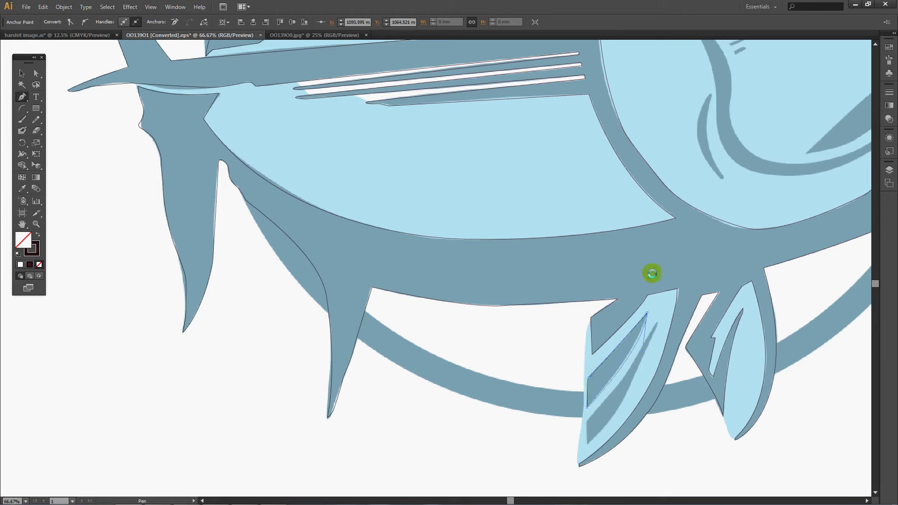
{"action": "left_click", "coordinate": [587, 420]}
{"action": "left_click", "coordinate": [587, 441]}
{"action": "left_click_drag", "start_coordinate": [625, 397], "coordinate": [631, 371]}
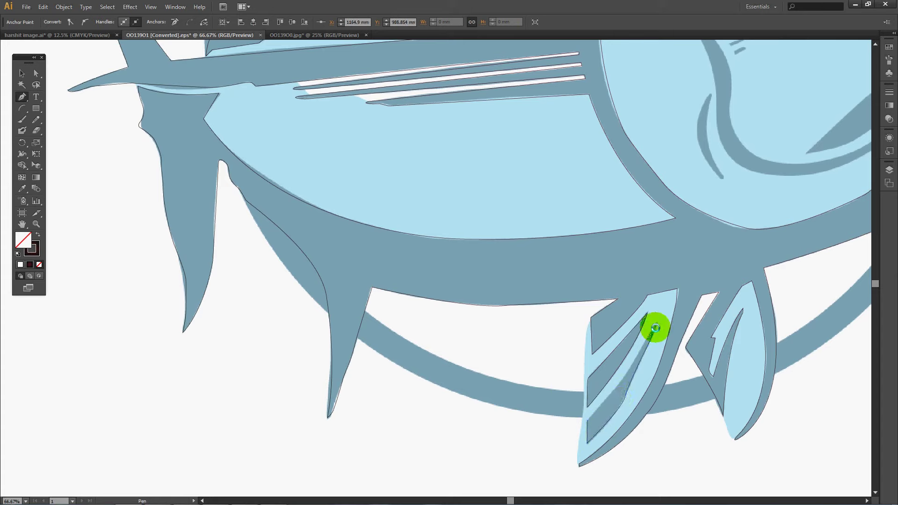
{"action": "left_click_drag", "start_coordinate": [647, 334], "coordinate": [596, 408]}
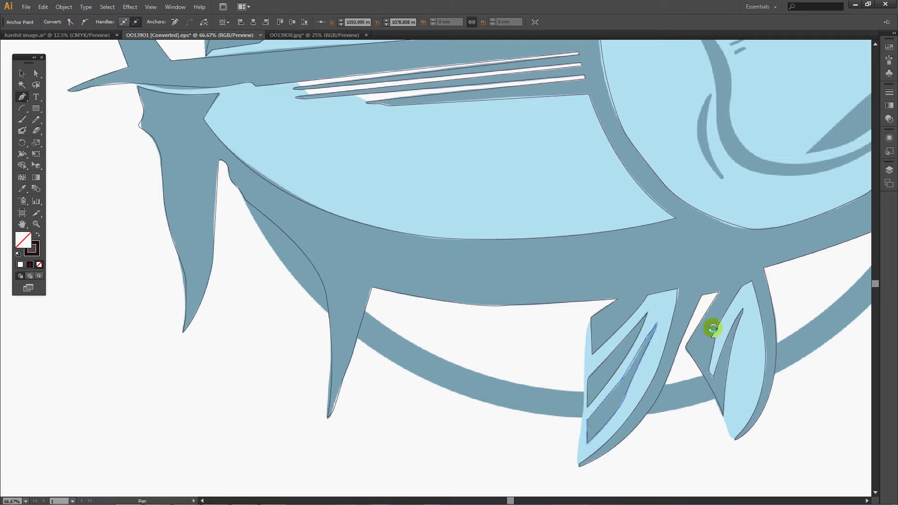
Pan to the face and start the pupil outline along its lower and right edges.
{"action": "mouse_move", "coordinate": [722, 245]}
{"action": "left_mouse_down"}
{"action": "mouse_move", "coordinate": [628, 303]}
{"action": "mouse_move", "coordinate": [638, 277]}
{"action": "mouse_move", "coordinate": [421, 324]}
{"action": "left_mouse_up"}
{"action": "left_click_drag", "start_coordinate": [578, 237], "coordinate": [462, 298]}
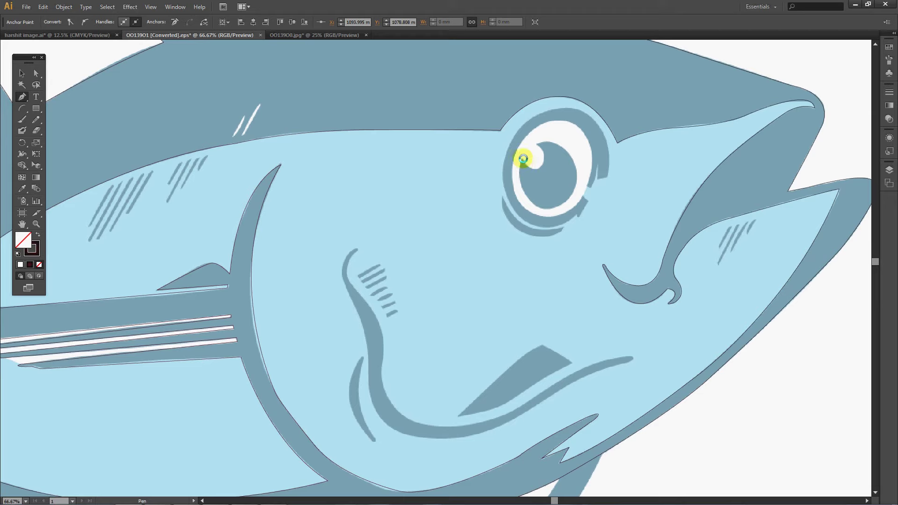
{"action": "left_click", "coordinate": [522, 159]}
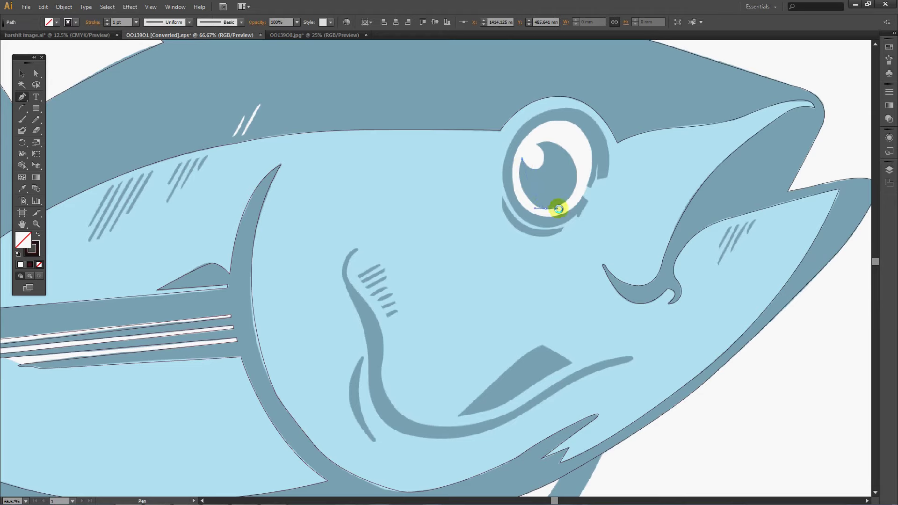
{"action": "left_click_drag", "start_coordinate": [559, 208], "coordinate": [583, 217]}
{"action": "left_click", "coordinate": [546, 209]}
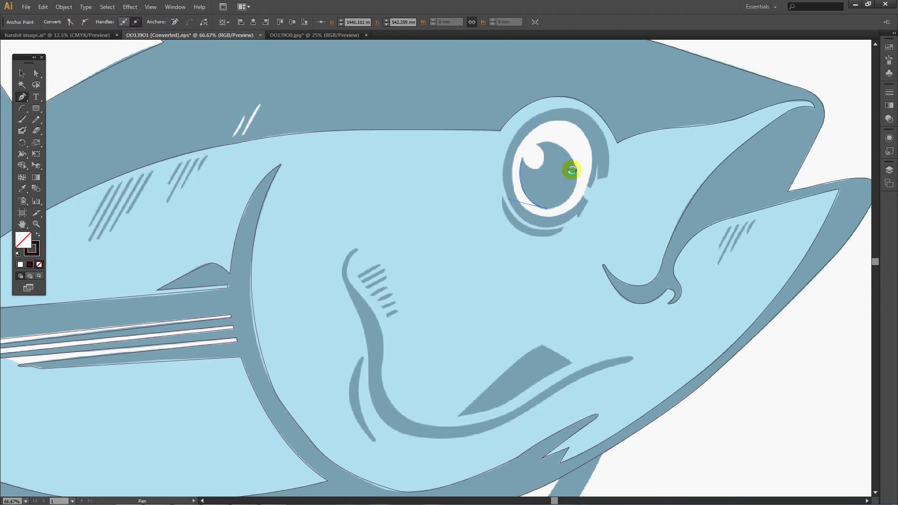
{"action": "left_click_drag", "start_coordinate": [575, 165], "coordinate": [569, 122]}
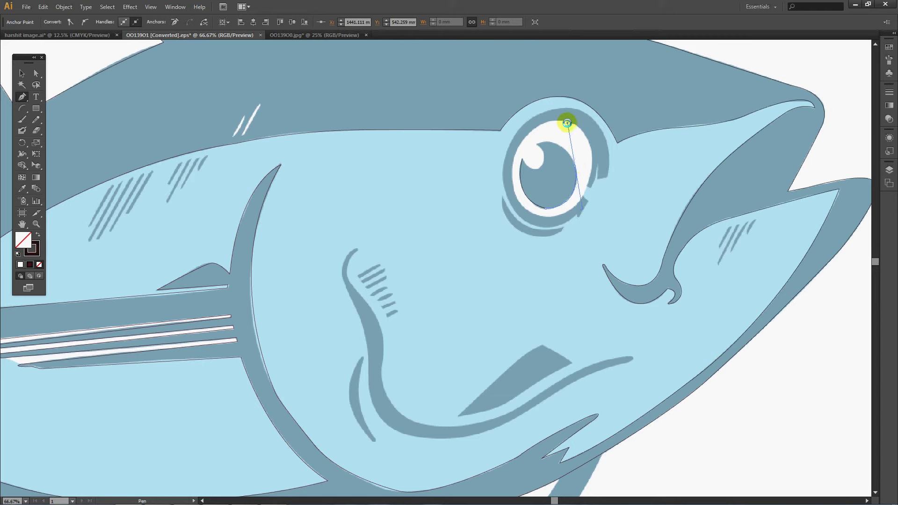
Finish the pupil with a curved upper-left anchor and inner notch, then close it.
{"action": "left_click_drag", "start_coordinate": [522, 159], "coordinate": [537, 144]}
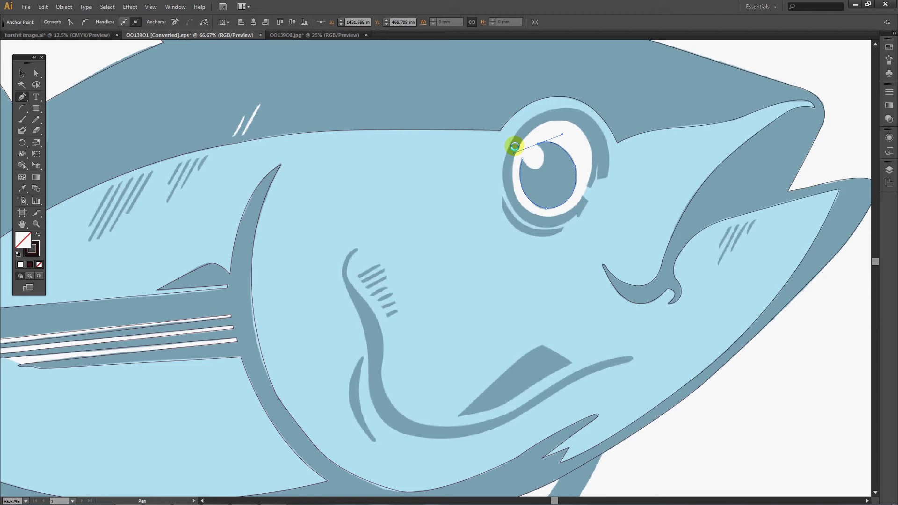
{"action": "left_click_drag", "start_coordinate": [514, 146], "coordinate": [514, 152]}
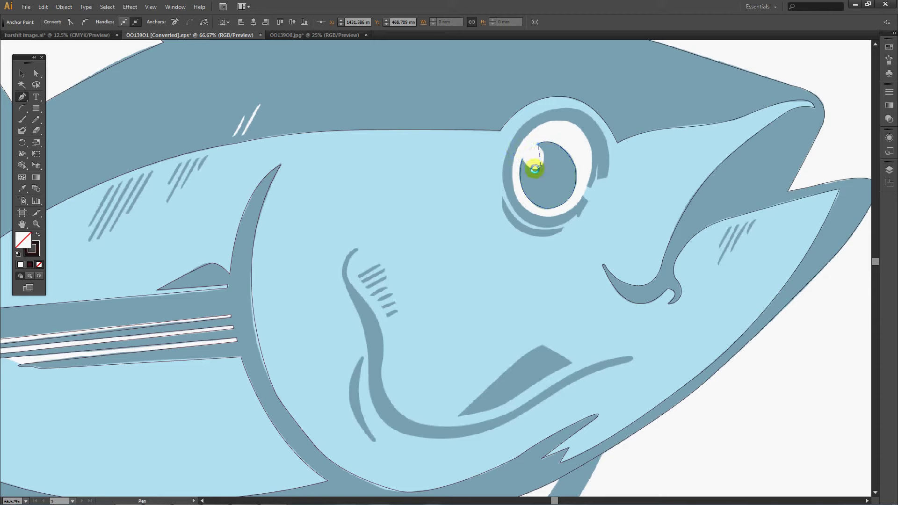
{"action": "left_click", "coordinate": [538, 170]}
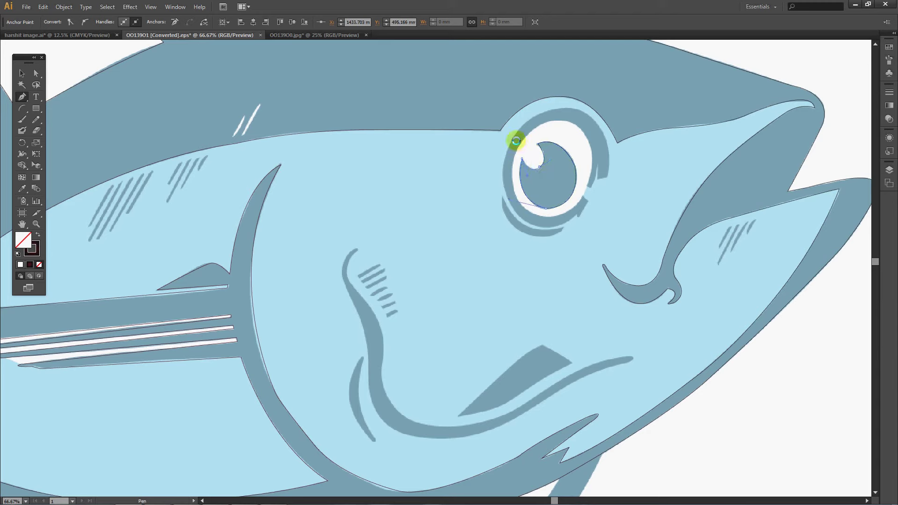
{"action": "left_click", "coordinate": [516, 142]}
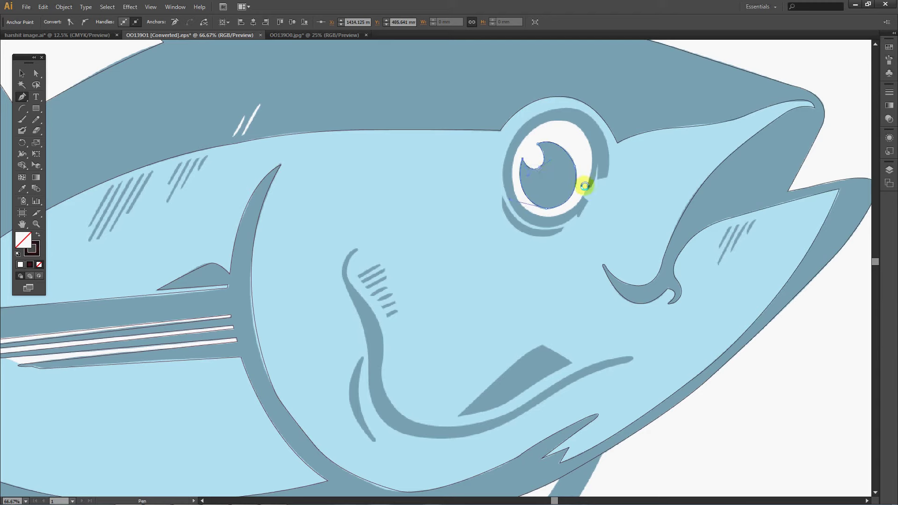
{"action": "left_click", "coordinate": [588, 185], "text": "ctrl"}
Trace the eye ring from its right side over the top and down below the eye.
{"action": "left_click", "coordinate": [589, 186]}
{"action": "left_click", "coordinate": [602, 176]}
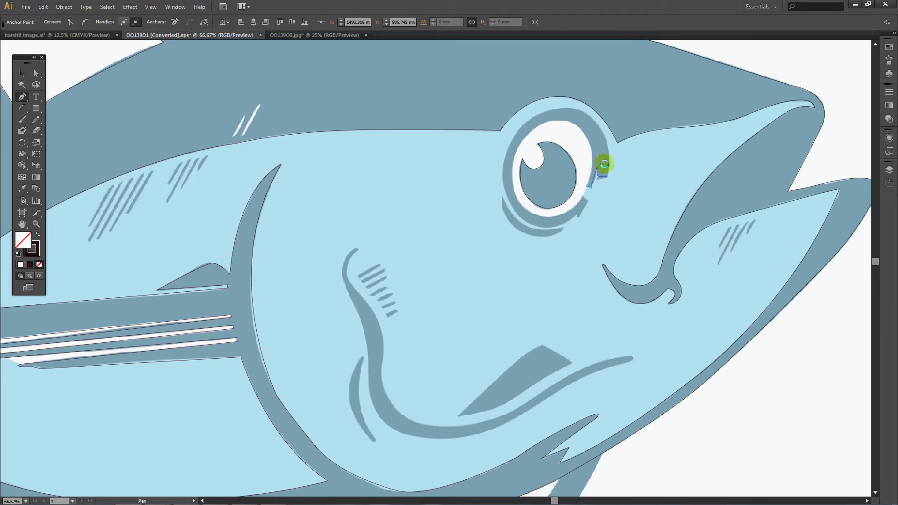
{"action": "left_click_drag", "start_coordinate": [560, 108], "coordinate": [502, 111]}
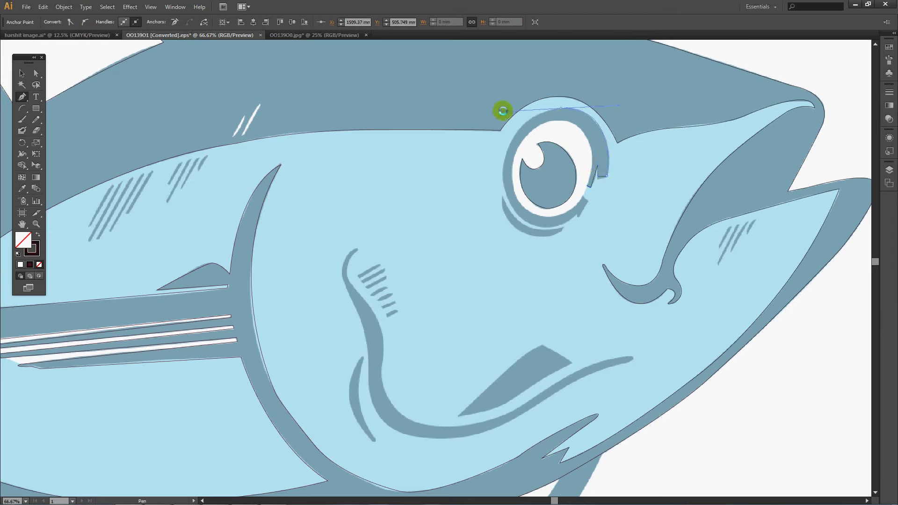
{"action": "left_click", "coordinate": [559, 109]}
{"action": "left_click_drag", "start_coordinate": [519, 216], "coordinate": [552, 262]}
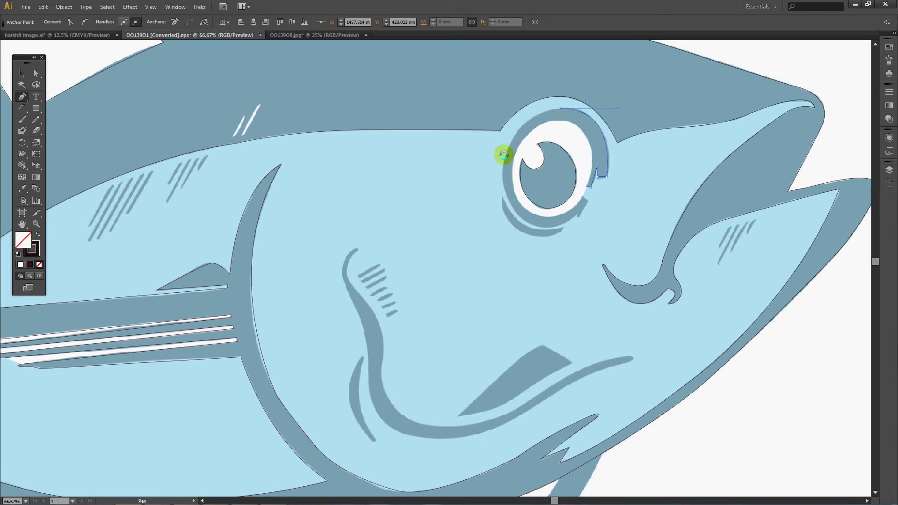
{"action": "left_click_drag", "start_coordinate": [505, 154], "coordinate": [487, 203]}
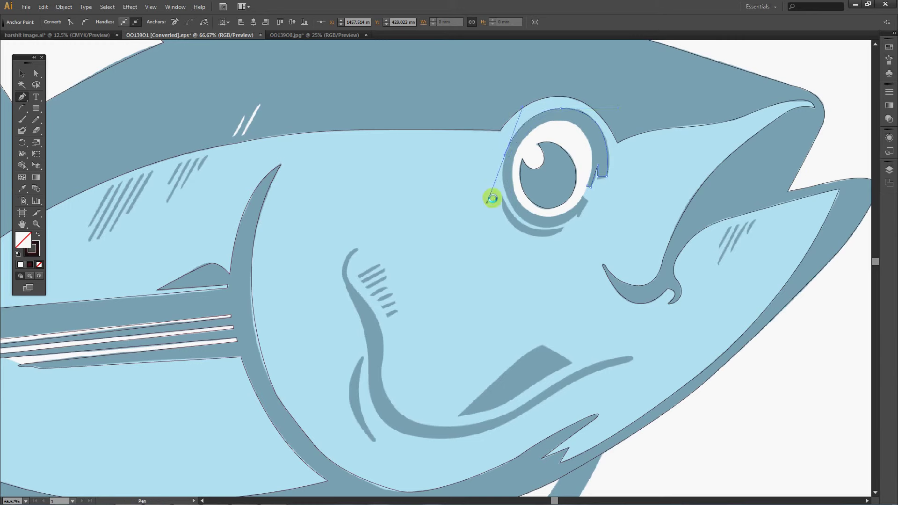
{"action": "mouse_move", "coordinate": [555, 227]}
{"action": "left_mouse_down"}
{"action": "mouse_move", "coordinate": [611, 215]}
{"action": "mouse_move", "coordinate": [618, 225]}
{"action": "left_mouse_up"}
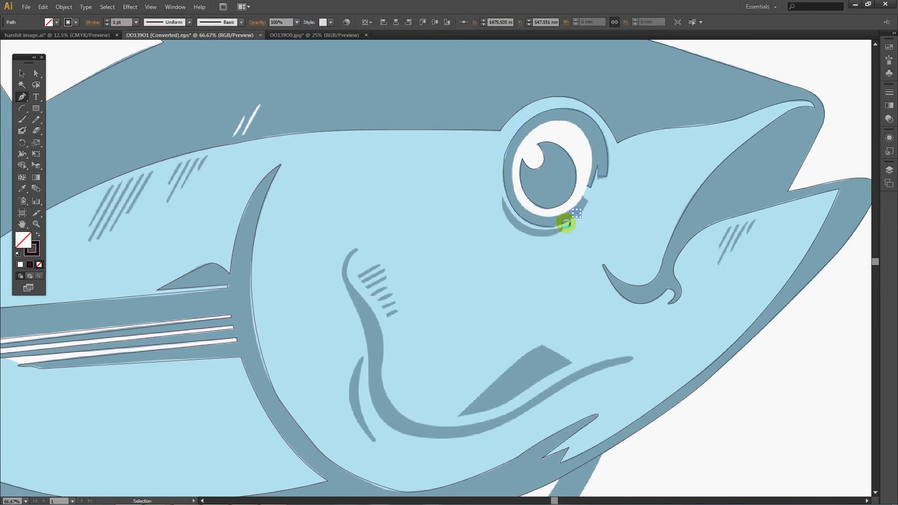
{"action": "left_click", "coordinate": [577, 214]}
{"action": "left_click", "coordinate": [577, 214]}
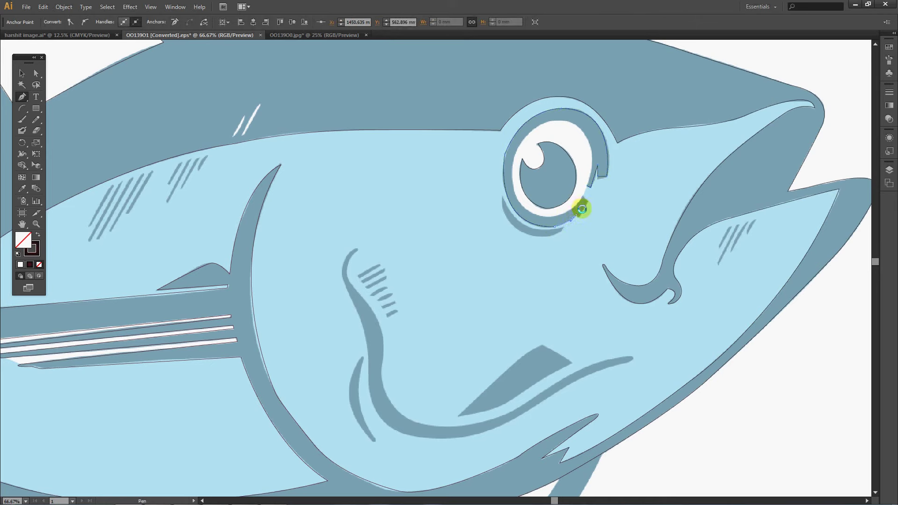
{"action": "left_click", "coordinate": [585, 200]}
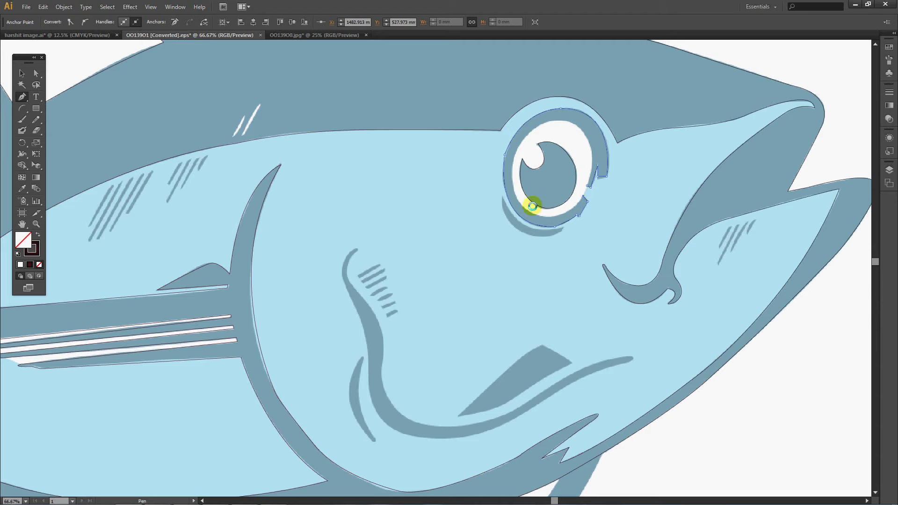
Zoom in and close the eye ring outline around its left side and top.
{"action": "key", "text": "ctrl+plus"}
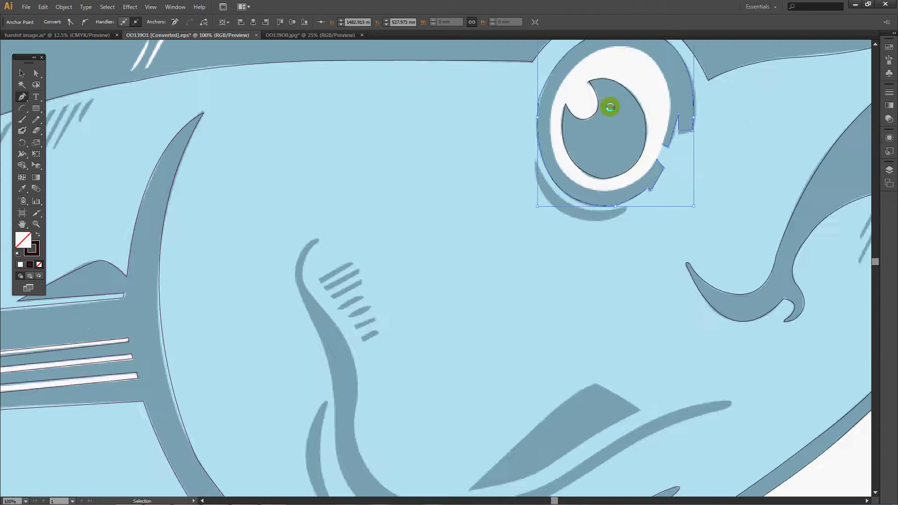
{"action": "key", "text": "ctrl+plus"}
{"action": "left_click_drag", "start_coordinate": [488, 304], "coordinate": [433, 303]}
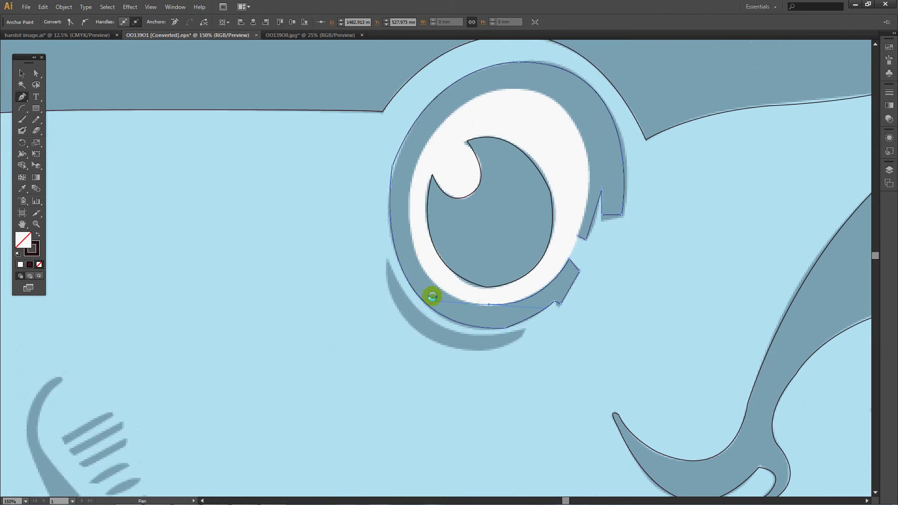
{"action": "left_click", "coordinate": [486, 304]}
{"action": "left_click_drag", "start_coordinate": [410, 226], "coordinate": [408, 155]}
{"action": "left_click", "coordinate": [411, 226]}
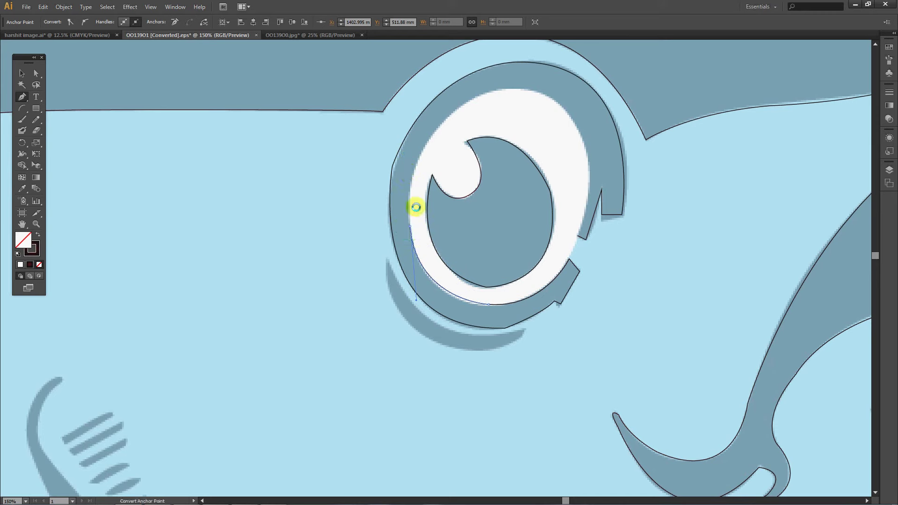
{"action": "mouse_move", "coordinate": [501, 91]}
{"action": "left_mouse_down"}
{"action": "mouse_move", "coordinate": [544, 66]}
{"action": "mouse_move", "coordinate": [514, 77]}
{"action": "left_mouse_up"}
{"action": "scroll", "coordinate": [471, 196], "scroll_direction": "up", "scroll_amount": 4}
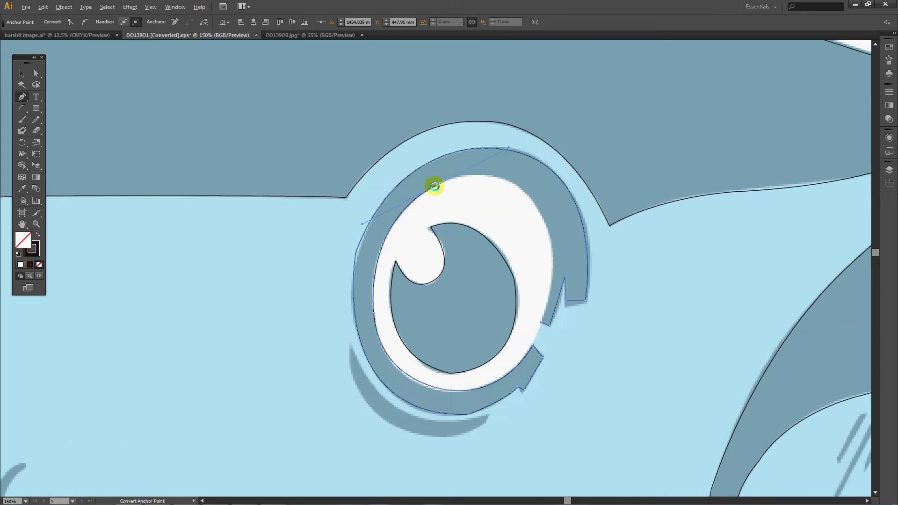
{"action": "left_click_drag", "start_coordinate": [552, 265], "coordinate": [562, 393]}
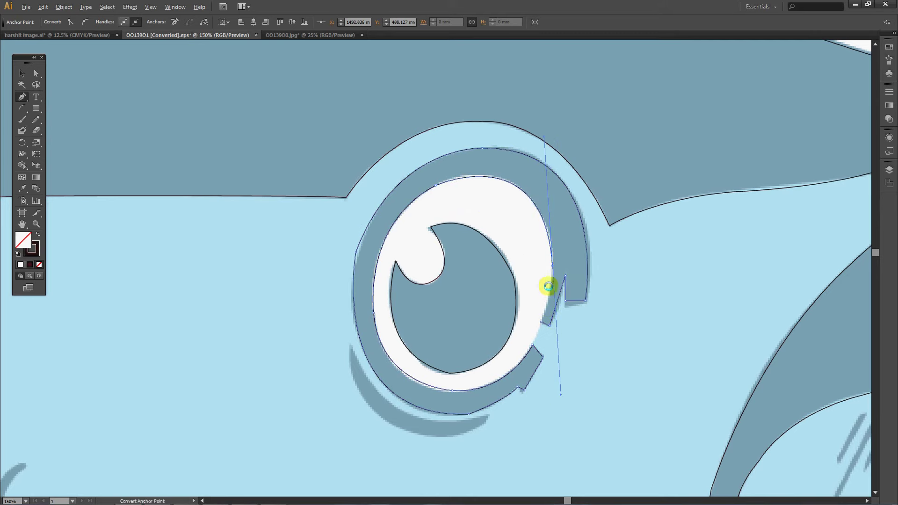
{"action": "left_click", "coordinate": [552, 265]}
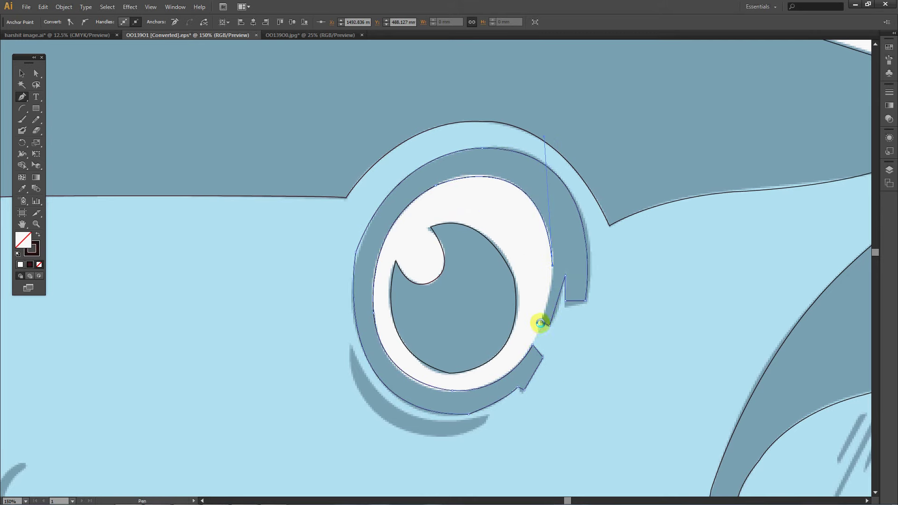
{"action": "left_click", "coordinate": [542, 323]}
Trace the crescent under the eye as a closed path with a sharp upper tip, then deselect.
{"action": "left_click", "coordinate": [533, 332], "text": "ctrl"}
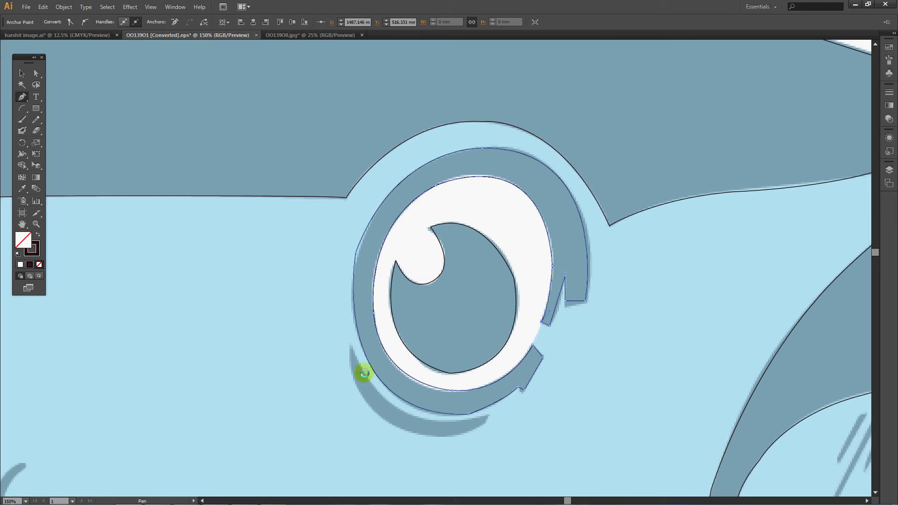
{"action": "left_click", "coordinate": [349, 345]}
{"action": "left_click_drag", "start_coordinate": [488, 417], "coordinate": [613, 352]}
{"action": "left_click", "coordinate": [412, 419]}
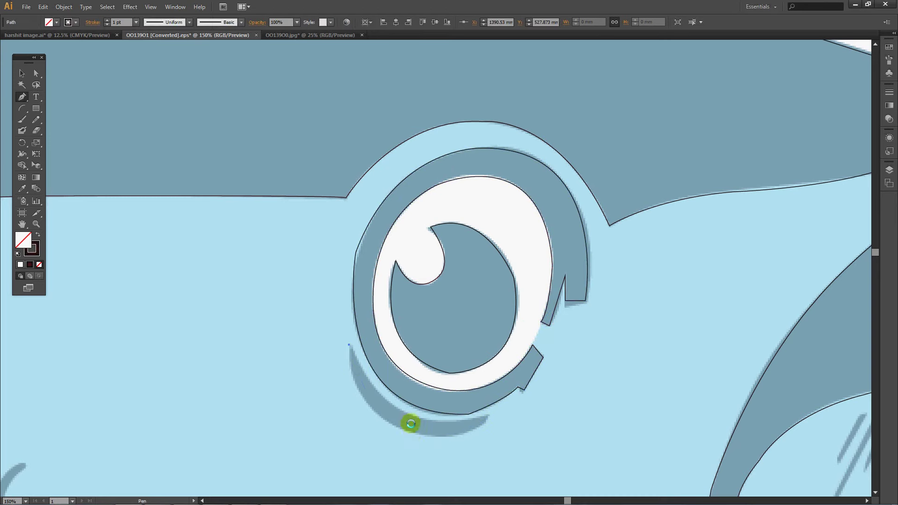
{"action": "left_click_drag", "start_coordinate": [413, 433], "coordinate": [475, 445]}
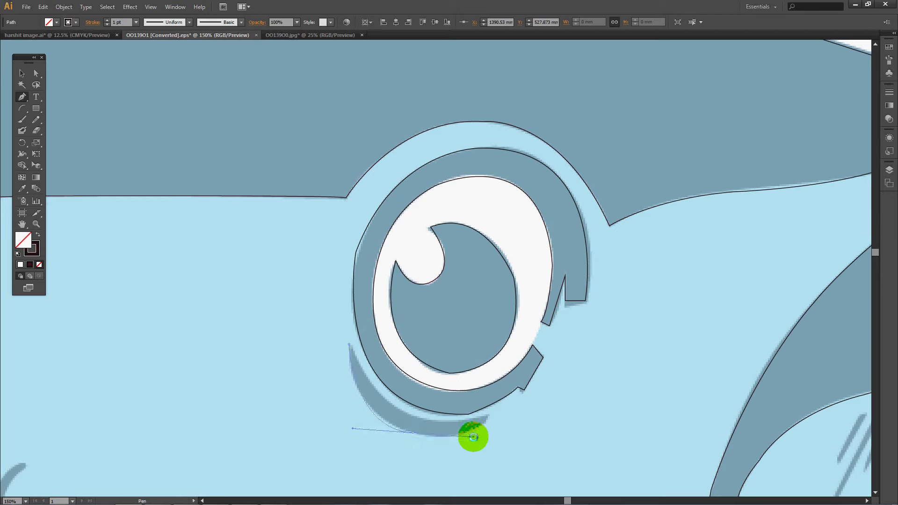
{"action": "left_click_drag", "start_coordinate": [488, 415], "coordinate": [498, 409]}
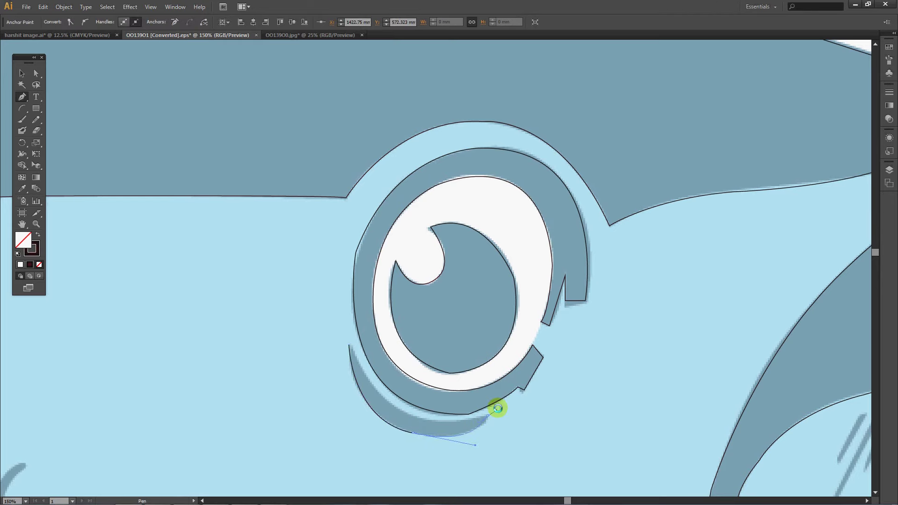
{"action": "left_click", "coordinate": [487, 416]}
{"action": "mouse_move", "coordinate": [355, 363]}
{"action": "left_mouse_down"}
{"action": "mouse_move", "coordinate": [389, 407]}
{"action": "mouse_move", "coordinate": [357, 356]}
{"action": "mouse_move", "coordinate": [353, 316]}
{"action": "left_mouse_up"}
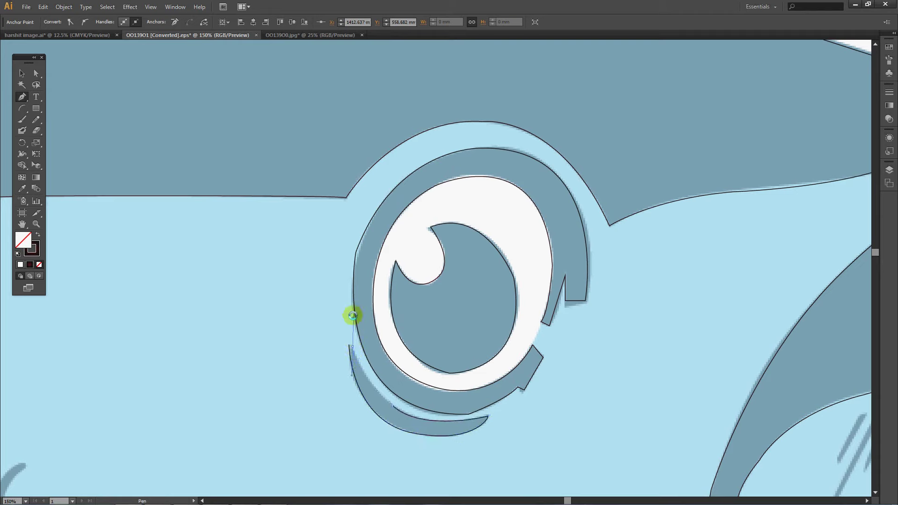
{"action": "left_click", "coordinate": [349, 345]}
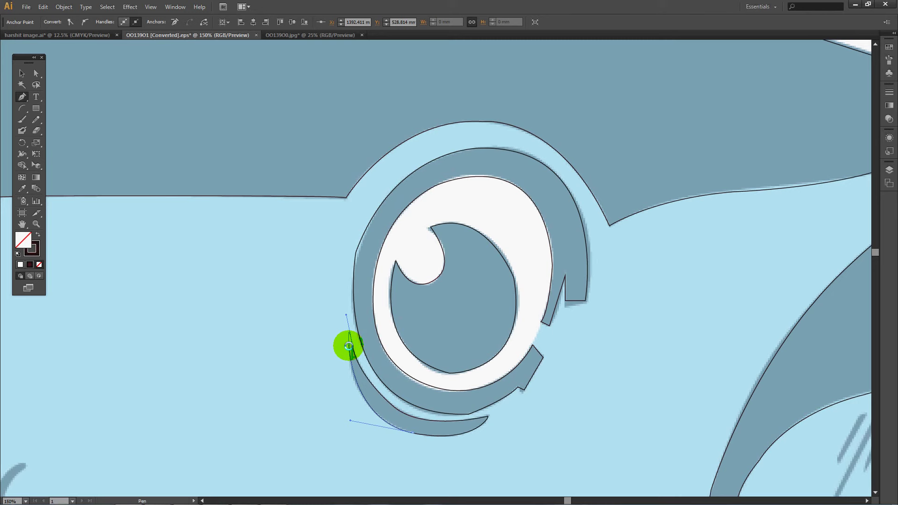
{"action": "left_click", "coordinate": [21, 74]}
{"action": "left_click", "coordinate": [678, 360]}
Bring the cheek gill stroke into view and start its outline at the top tip.
{"action": "scroll", "coordinate": [678, 360], "scroll_direction": "down", "scroll_amount": 1}
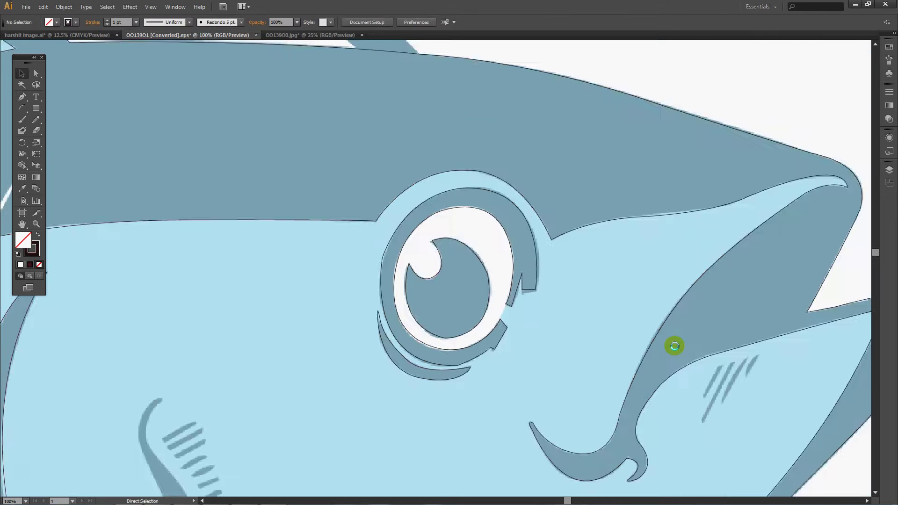
{"action": "scroll", "coordinate": [704, 327], "scroll_direction": "down", "scroll_amount": 1}
{"action": "scroll", "coordinate": [707, 332], "scroll_direction": "down", "scroll_amount": 1}
{"action": "scroll", "coordinate": [481, 410], "scroll_direction": "up", "scroll_amount": 1}
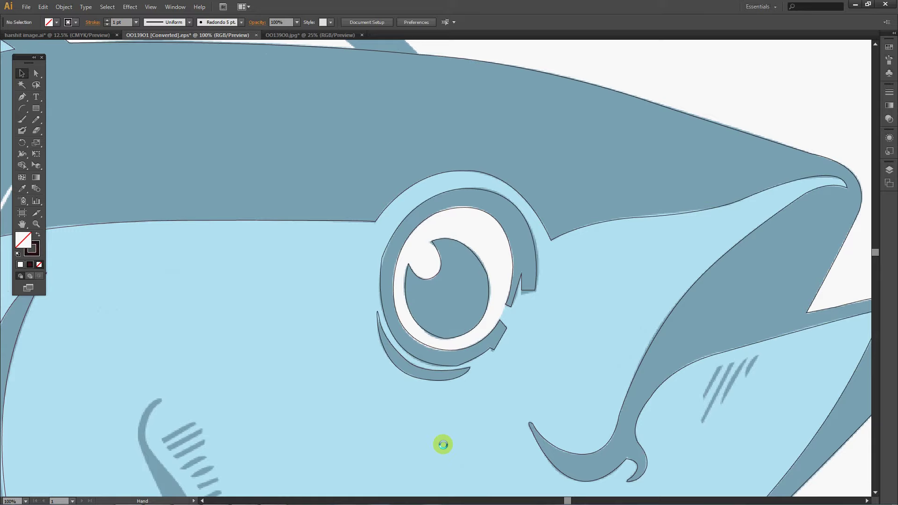
{"action": "left_click_drag", "start_coordinate": [444, 441], "coordinate": [648, 148]}
{"action": "key", "text": "p"}
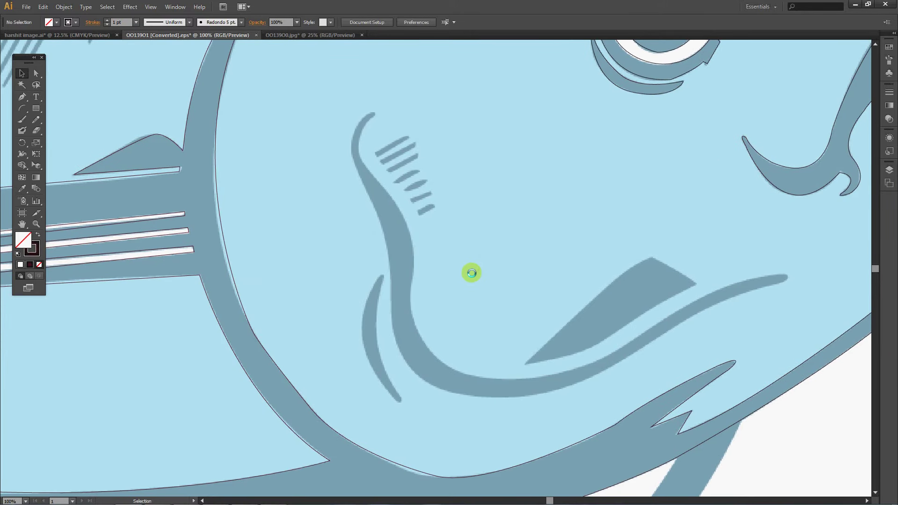
{"action": "left_click", "coordinate": [365, 123]}
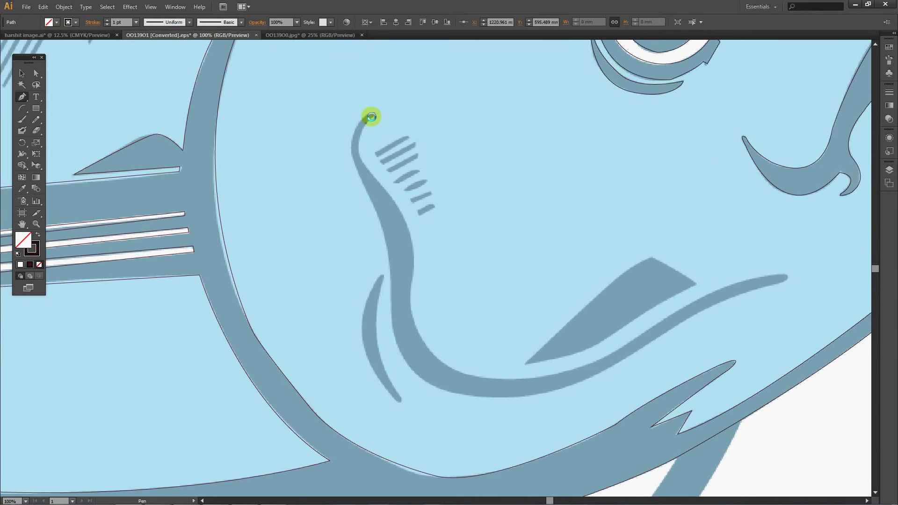
{"action": "left_click", "coordinate": [375, 115]}
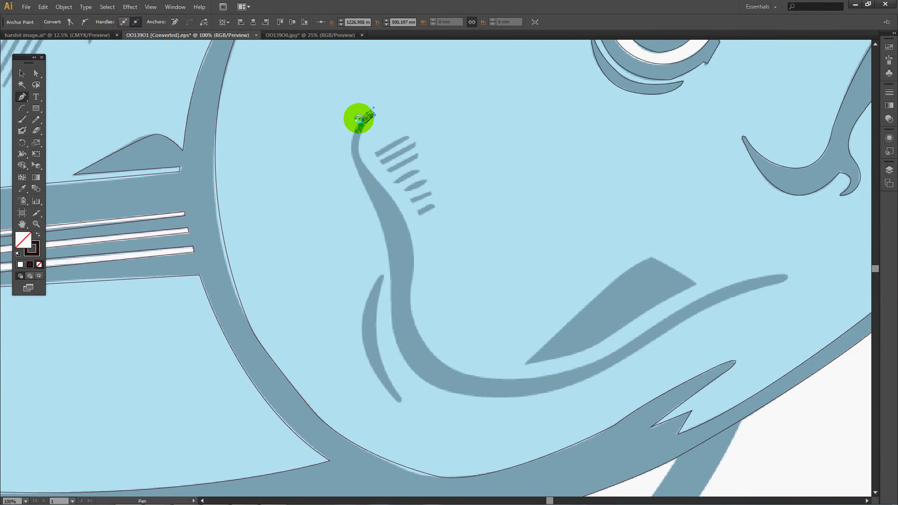
{"action": "left_click", "coordinate": [357, 117]}
{"action": "left_click_drag", "start_coordinate": [352, 145], "coordinate": [369, 195]}
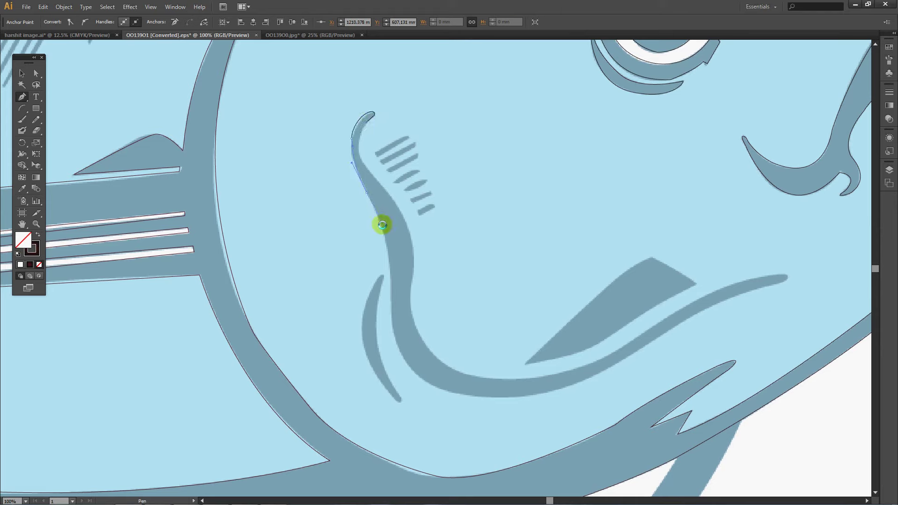
Curve the gill outline around the bottom bend to the stroke's pointed right end.
{"action": "left_click_drag", "start_coordinate": [389, 260], "coordinate": [382, 278]}
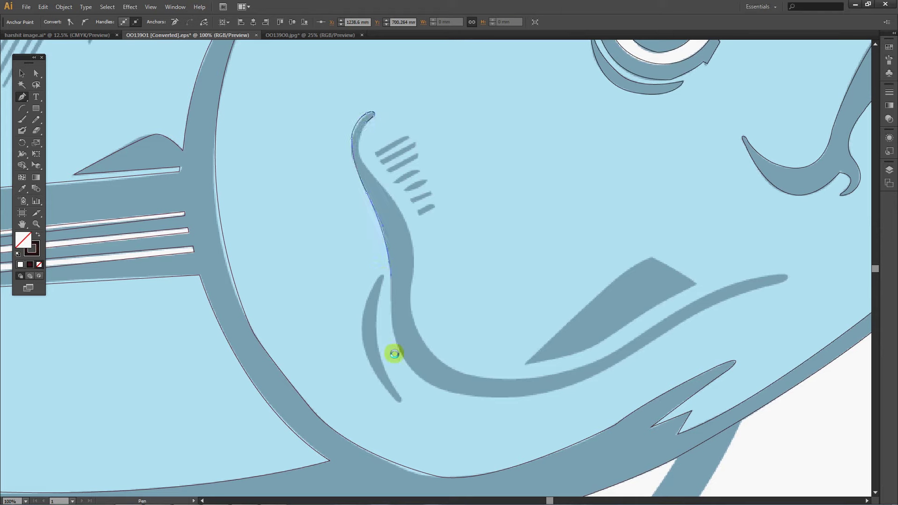
{"action": "left_click_drag", "start_coordinate": [414, 369], "coordinate": [418, 373]}
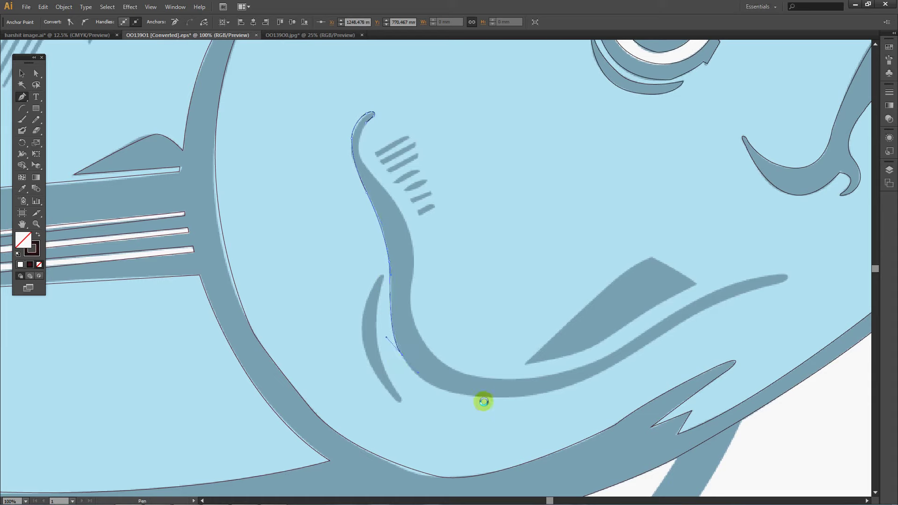
{"action": "left_click_drag", "start_coordinate": [488, 397], "coordinate": [554, 404]}
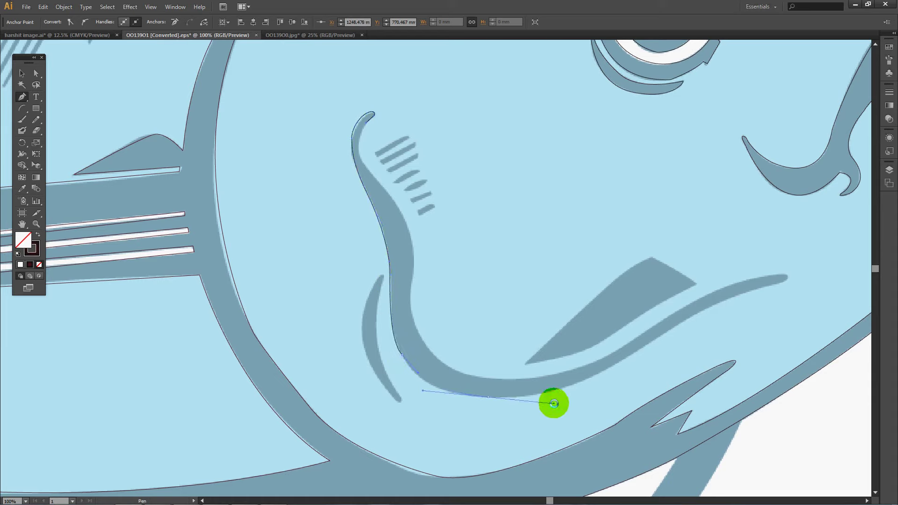
{"action": "left_click_drag", "start_coordinate": [596, 375], "coordinate": [613, 369]}
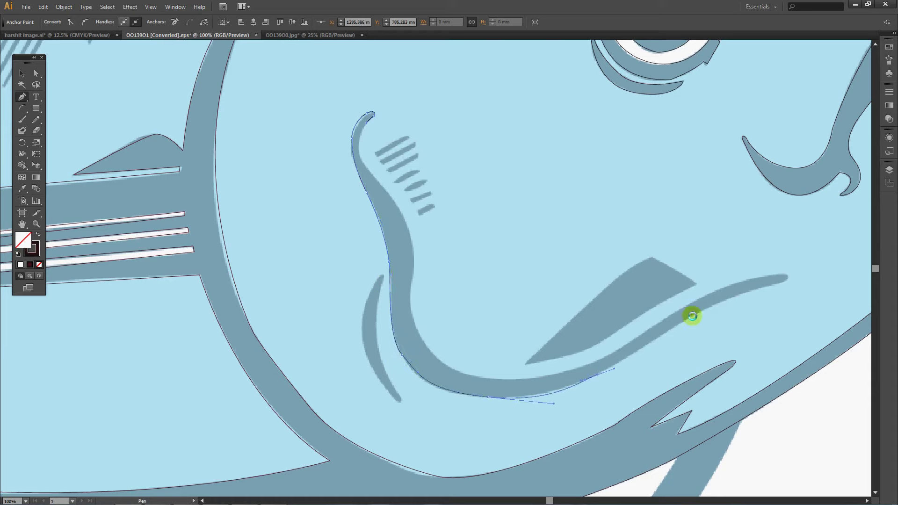
{"action": "left_click_drag", "start_coordinate": [715, 305], "coordinate": [740, 297]}
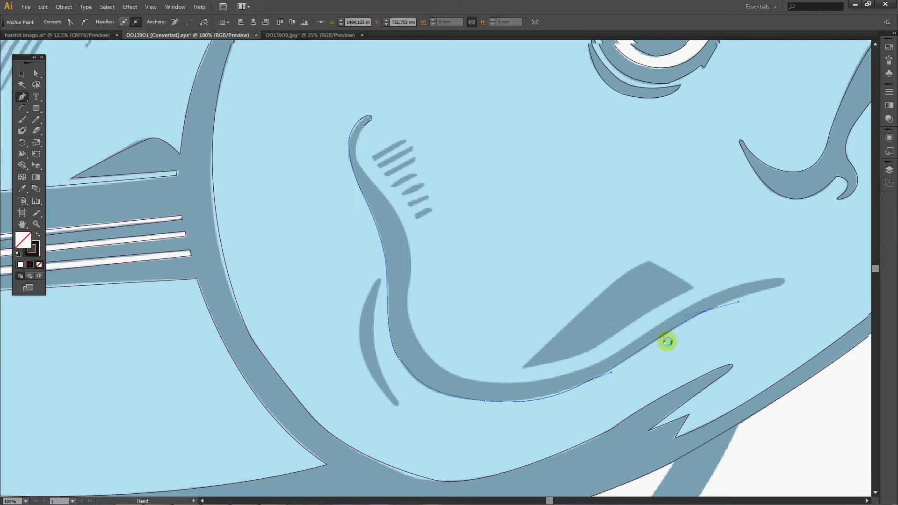
{"action": "scroll", "coordinate": [668, 343], "scroll_direction": "up", "scroll_amount": 3}
{"action": "scroll", "coordinate": [667, 343], "scroll_direction": "right", "scroll_amount": 4}
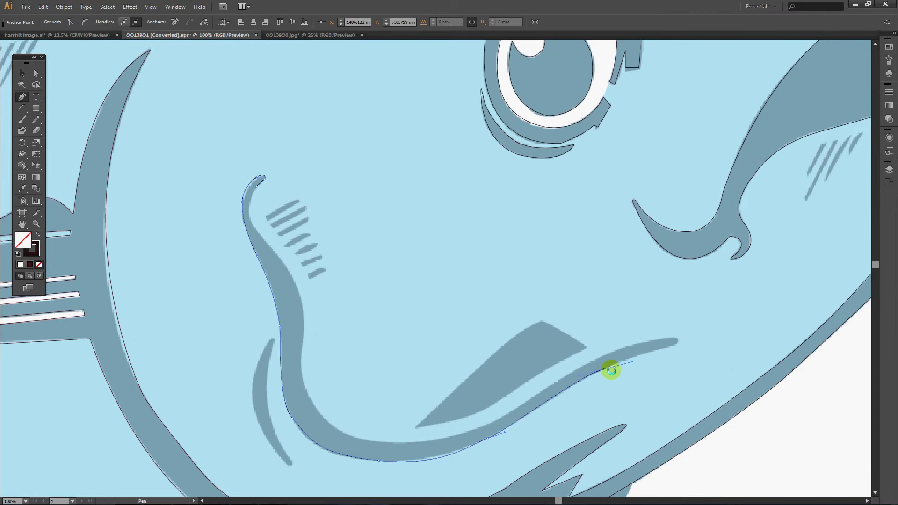
{"action": "left_click", "coordinate": [604, 369]}
{"action": "mouse_move", "coordinate": [671, 346]}
{"action": "left_mouse_down"}
{"action": "mouse_move", "coordinate": [688, 343]}
{"action": "mouse_move", "coordinate": [654, 345]}
{"action": "left_mouse_up"}
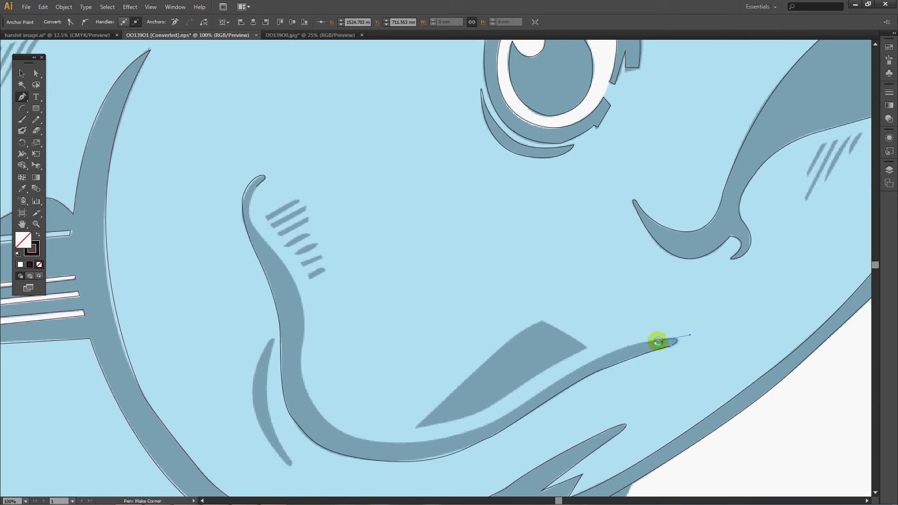
Trace back along the stroke's upper and inner edges toward the top tip.
{"action": "mouse_move", "coordinate": [509, 412]}
{"action": "left_mouse_down"}
{"action": "mouse_move", "coordinate": [405, 481]}
{"action": "mouse_move", "coordinate": [418, 480]}
{"action": "left_mouse_up"}
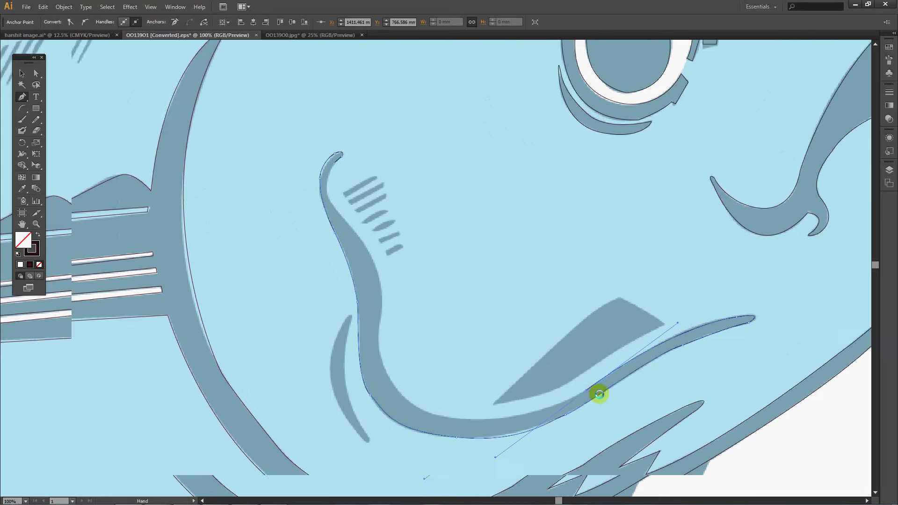
{"action": "left_click_drag", "start_coordinate": [464, 433], "coordinate": [604, 398]}
{"action": "left_click_drag", "start_coordinate": [466, 386], "coordinate": [402, 332]}
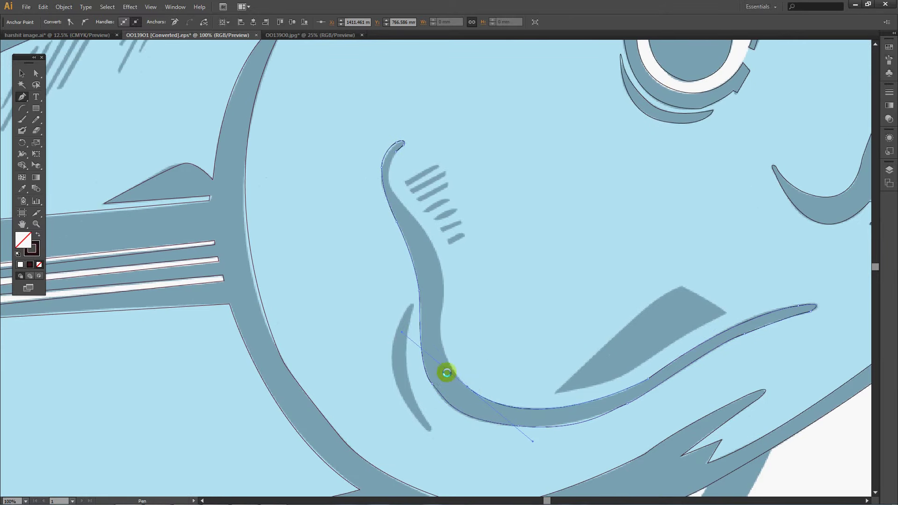
{"action": "left_click", "coordinate": [467, 387]}
{"action": "left_click_drag", "start_coordinate": [440, 311], "coordinate": [445, 257]}
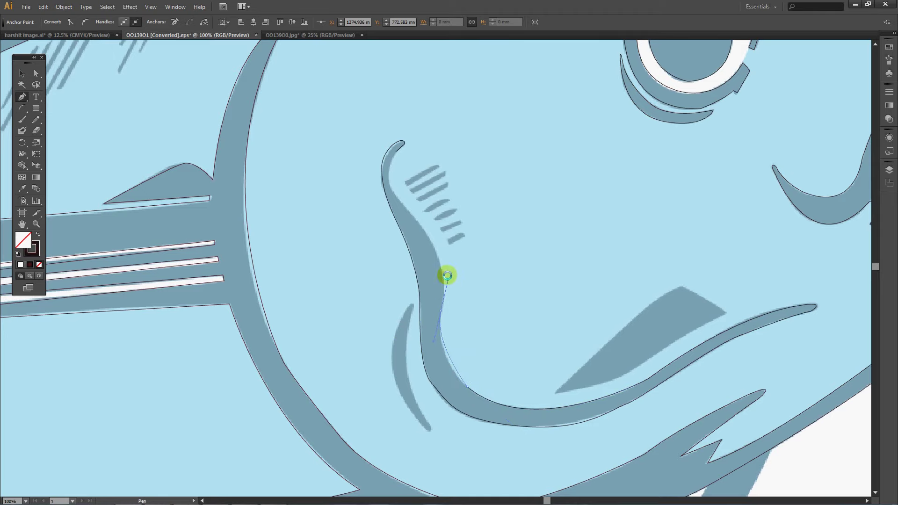
{"action": "left_click_drag", "start_coordinate": [445, 302], "coordinate": [487, 449]}
{"action": "left_click", "coordinate": [487, 449], "text": "alt"}
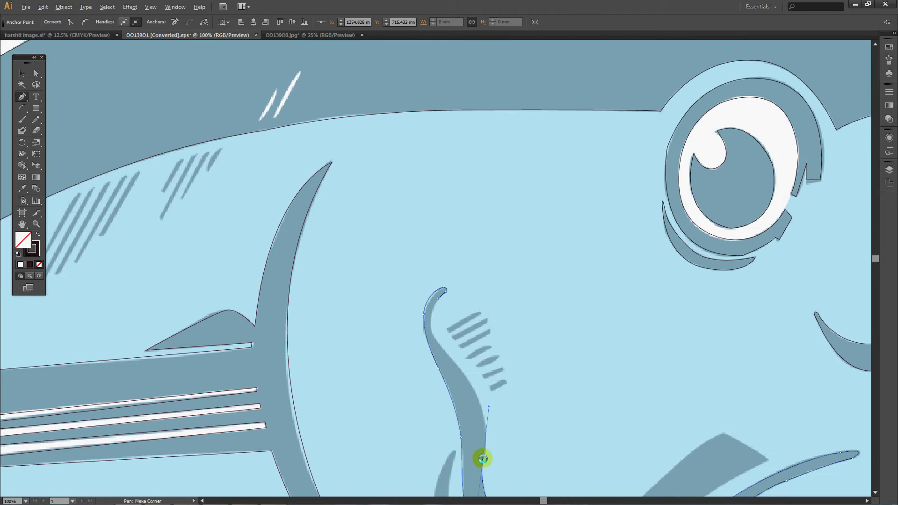
{"action": "left_click_drag", "start_coordinate": [457, 367], "coordinate": [420, 325]}
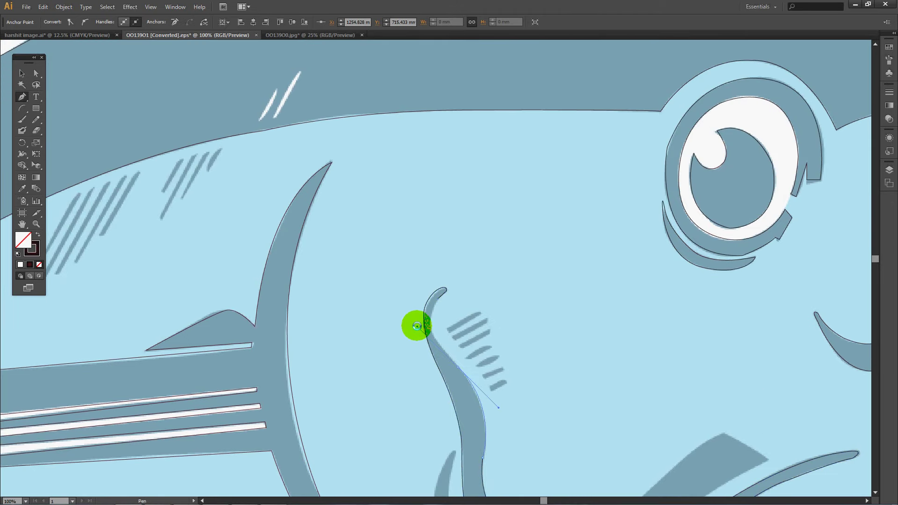
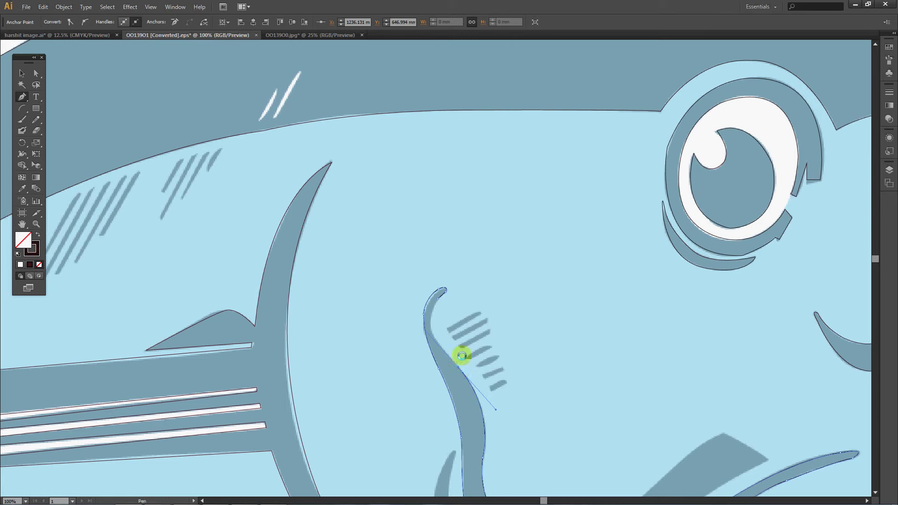
Reshape the gill curl's top and trace the small crescent stroke as a closed path.
{"action": "left_click_drag", "start_coordinate": [431, 323], "coordinate": [439, 298]}
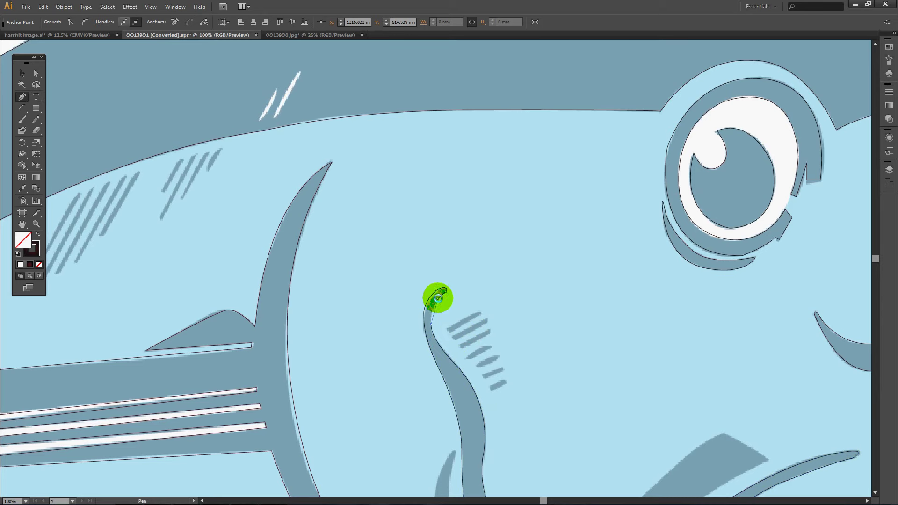
{"action": "scroll", "coordinate": [442, 296], "scroll_direction": "down", "scroll_amount": 3}
{"action": "scroll", "coordinate": [467, 213], "scroll_direction": "down", "scroll_amount": 2}
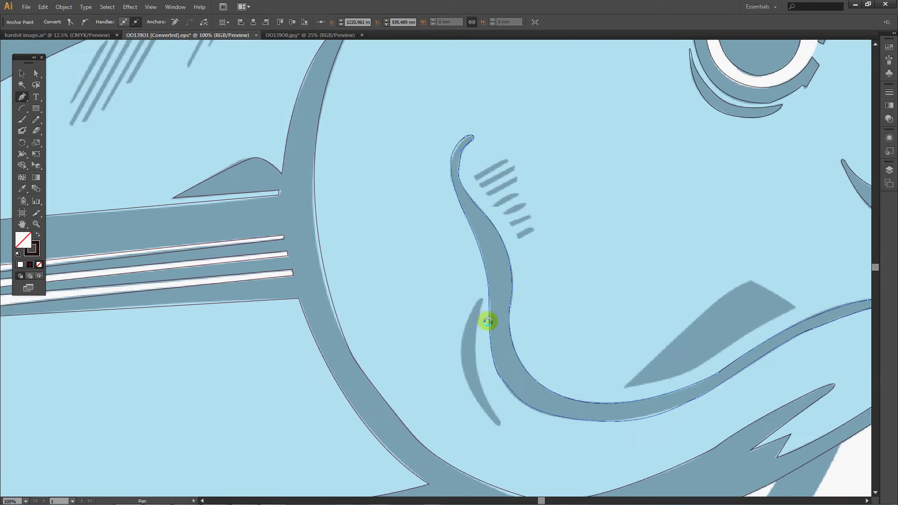
{"action": "left_click", "coordinate": [479, 314]}
{"action": "left_click_drag", "start_coordinate": [490, 409], "coordinate": [516, 445]}
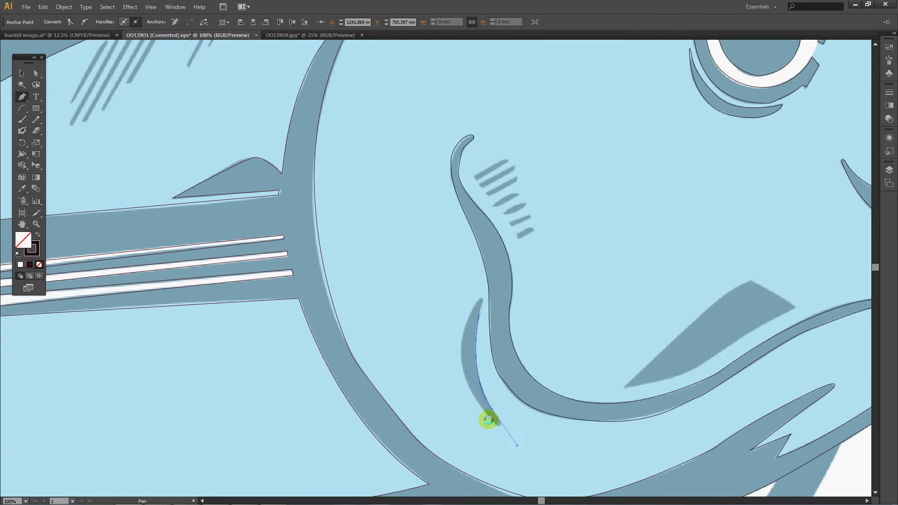
{"action": "left_click_drag", "start_coordinate": [488, 416], "coordinate": [461, 340]}
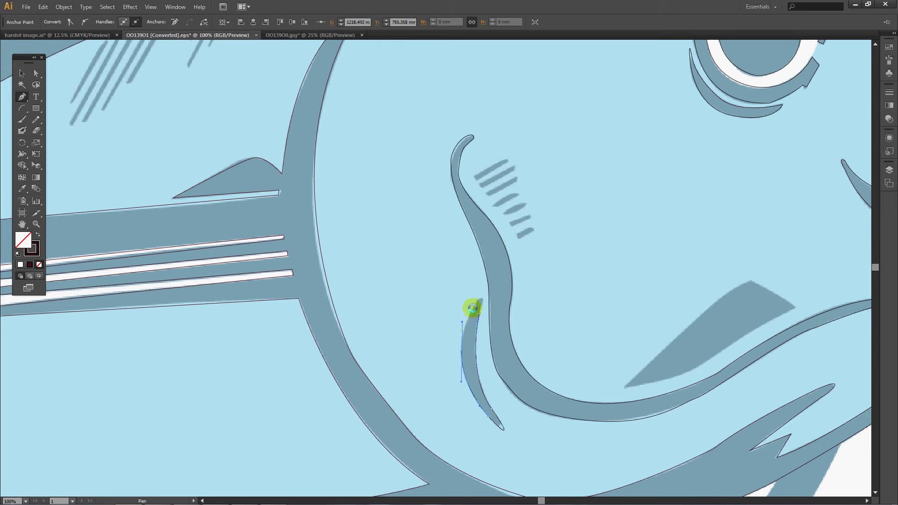
{"action": "left_click", "coordinate": [484, 302]}
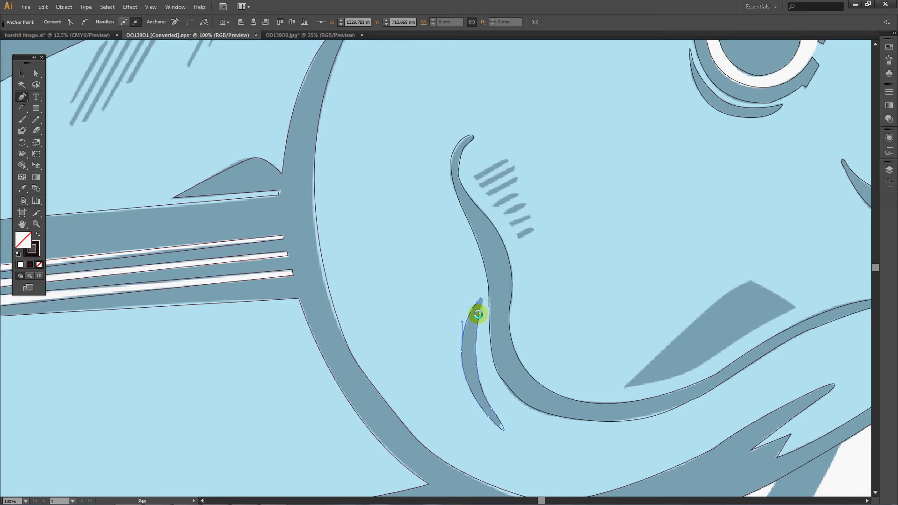
Zoom out until the whole fish and the entire artboard are visible.
{"action": "left_click_drag", "start_coordinate": [368, 343], "coordinate": [536, 186]}
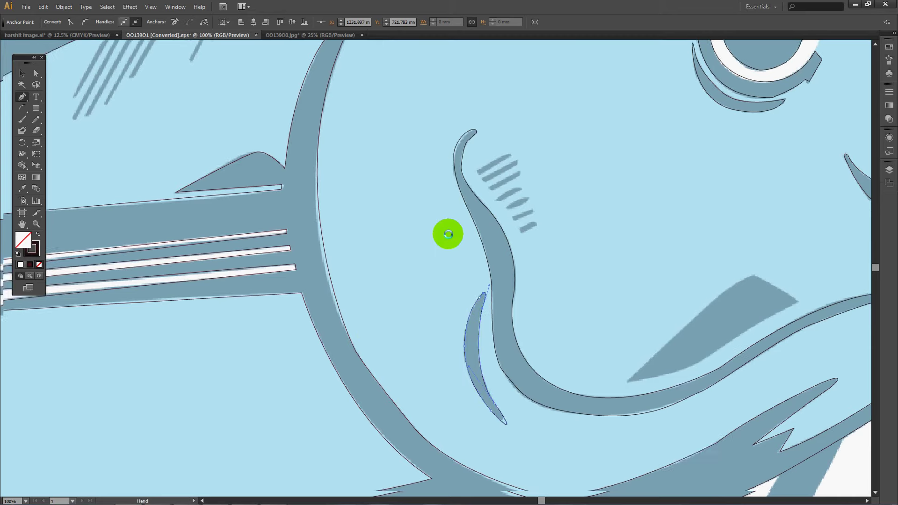
{"action": "key", "text": "ctrl+minus"}
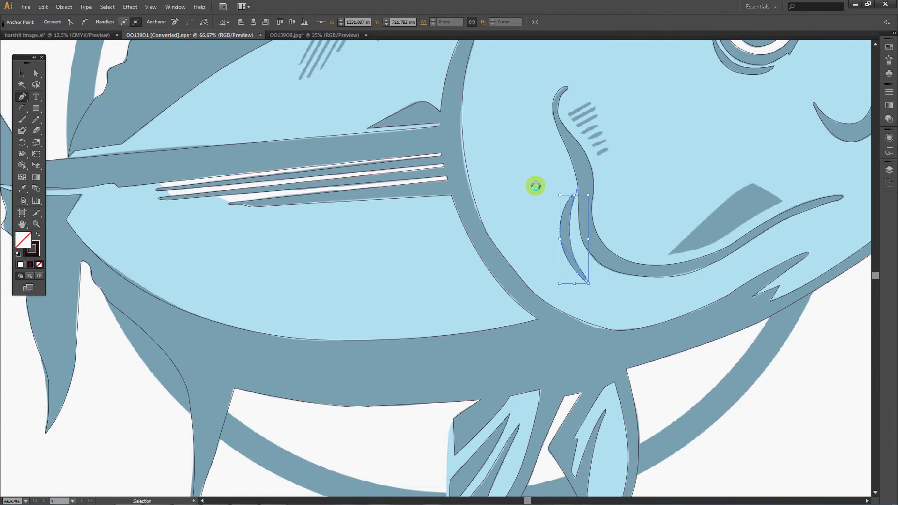
{"action": "key", "text": "ctrl+minus"}
{"action": "key", "text": "ctrl+minus"}
{"action": "left_click_drag", "start_coordinate": [567, 156], "coordinate": [538, 250]}
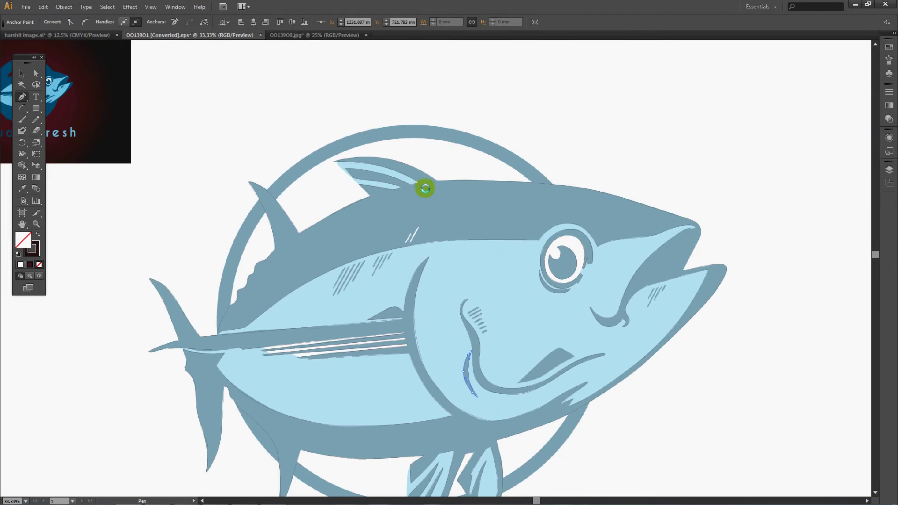
{"action": "key", "text": "ctrl+plus"}
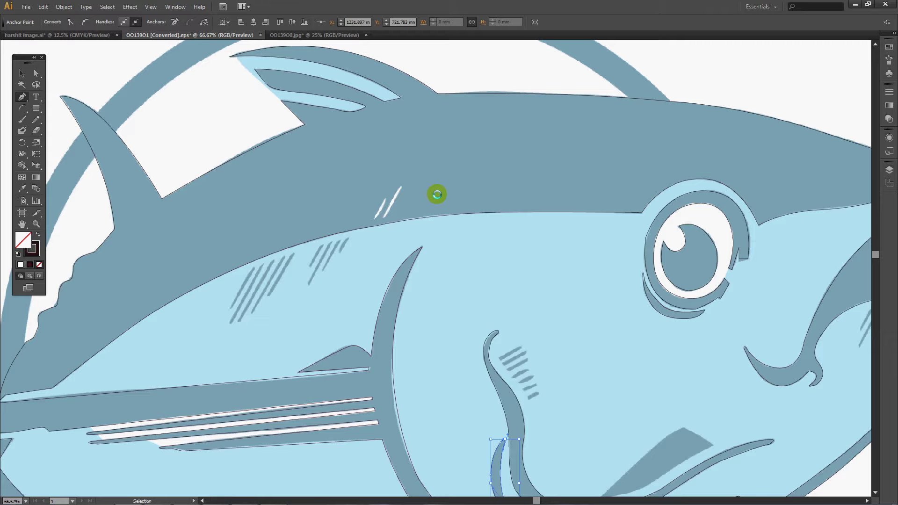
{"action": "key", "text": "ctrl+minus"}
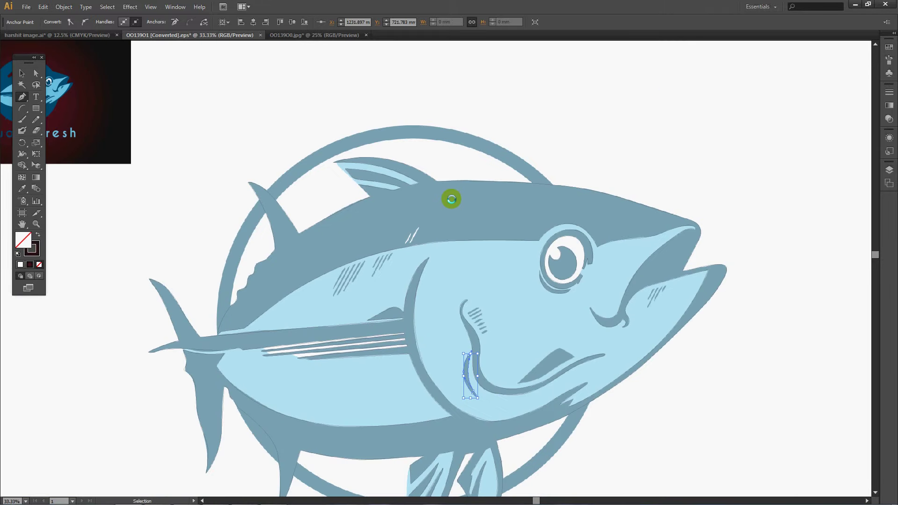
{"action": "key", "text": "ctrl+minus"}
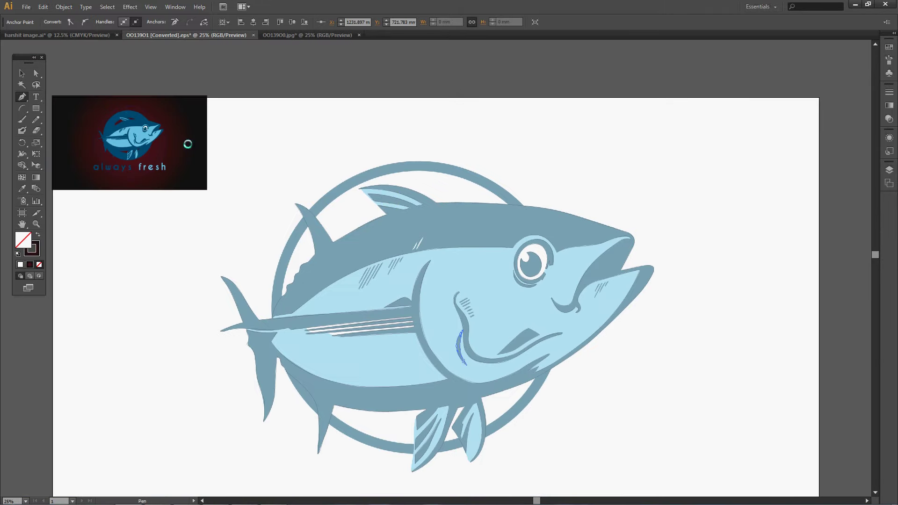
Select the whole tuna artwork and move it right onto the dark background.
{"action": "left_click", "coordinate": [22, 74]}
{"action": "left_click_drag", "start_coordinate": [702, 154], "coordinate": [232, 424]}
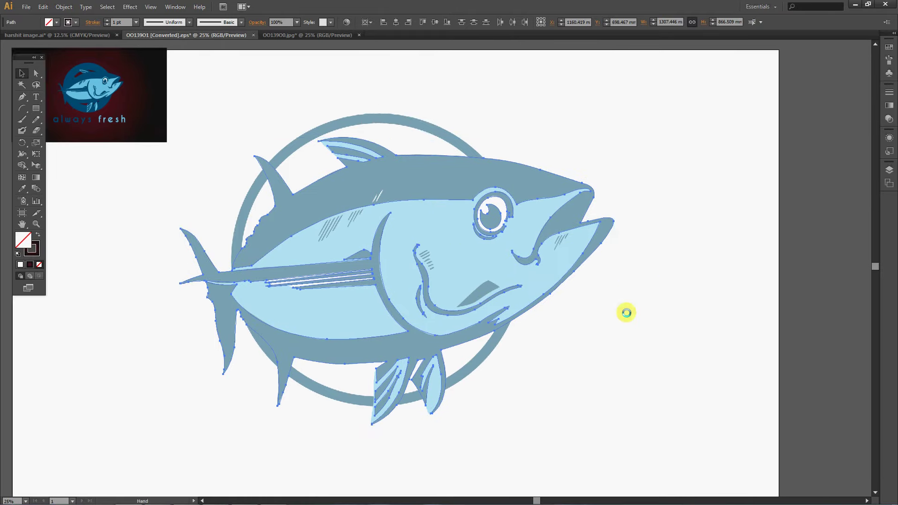
{"action": "scroll", "coordinate": [369, 225], "scroll_direction": "right", "scroll_amount": 5}
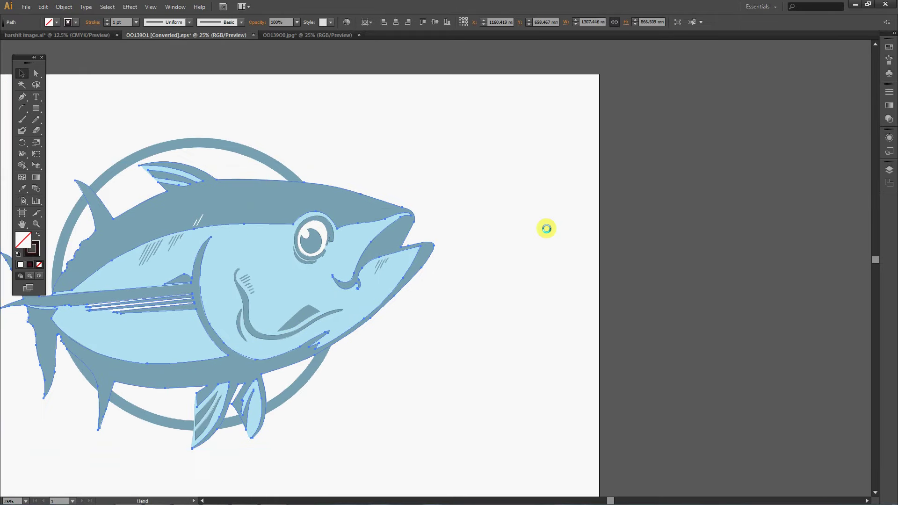
{"action": "scroll", "coordinate": [545, 227], "scroll_direction": "left", "scroll_amount": 3}
{"action": "left_click_drag", "start_coordinate": [609, 120], "coordinate": [89, 461]}
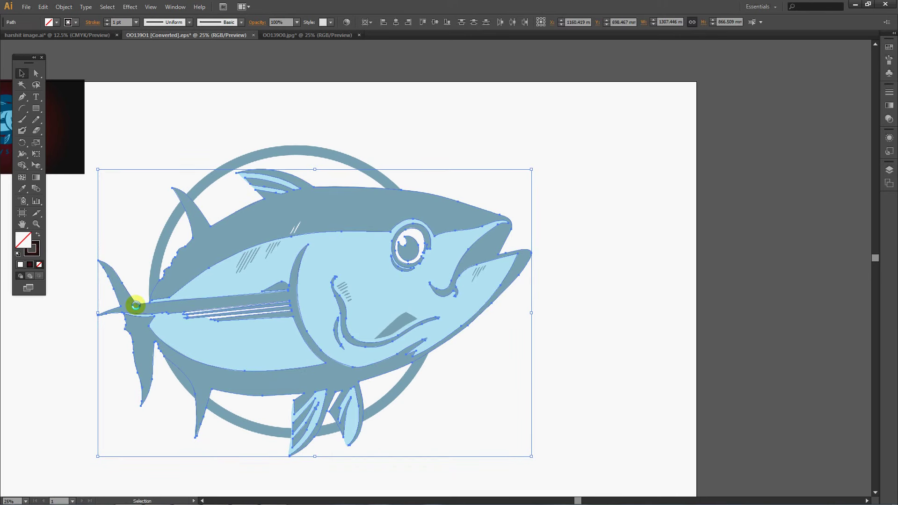
{"action": "mouse_move", "coordinate": [135, 305]}
{"action": "left_mouse_down"}
{"action": "mouse_move", "coordinate": [580, 263]}
{"action": "mouse_move", "coordinate": [344, 309]}
{"action": "left_mouse_up"}
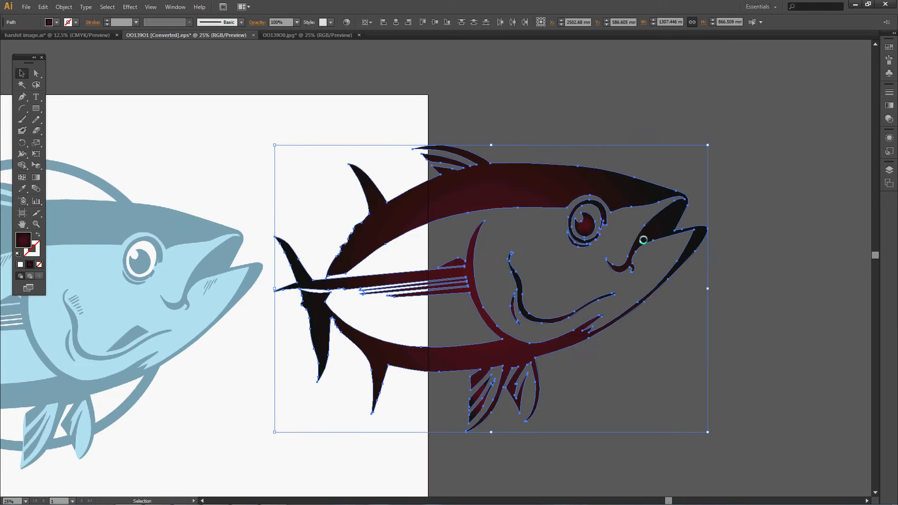
{"action": "left_click", "coordinate": [705, 129]}
Select the dark fish artwork, then deselect and frame both fish in view.
{"action": "left_click_drag", "start_coordinate": [742, 233], "coordinate": [792, 248]}
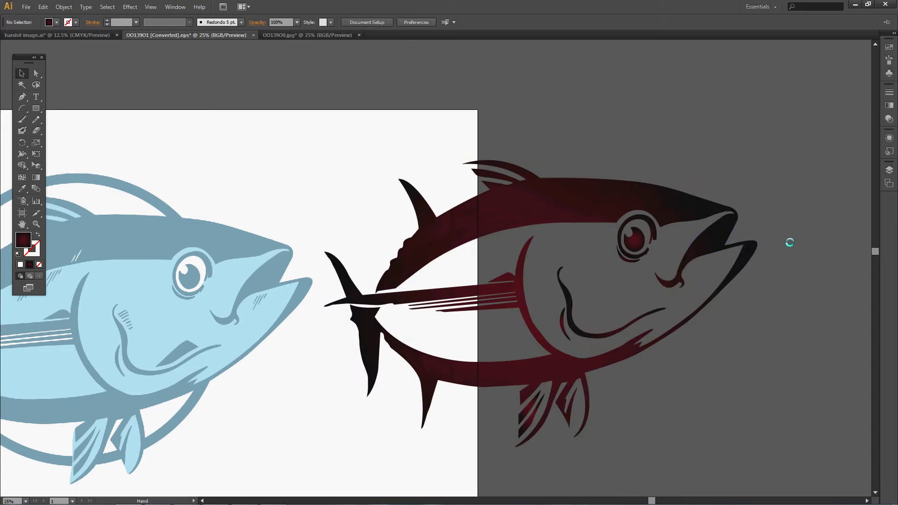
{"action": "mouse_move", "coordinate": [806, 115]}
{"action": "left_mouse_down"}
{"action": "mouse_move", "coordinate": [326, 481]}
{"action": "mouse_move", "coordinate": [337, 457]}
{"action": "left_mouse_up"}
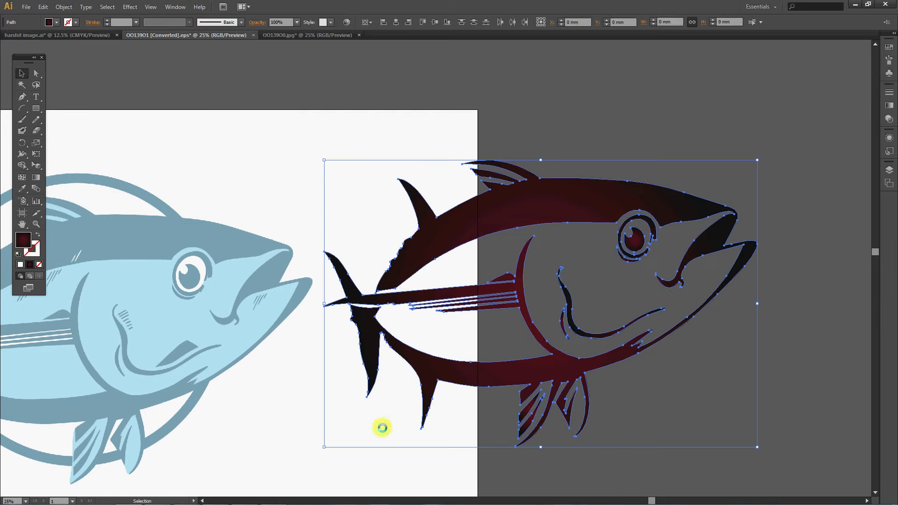
{"action": "left_click", "coordinate": [666, 344]}
{"action": "left_click_drag", "start_coordinate": [712, 182], "coordinate": [727, 181]}
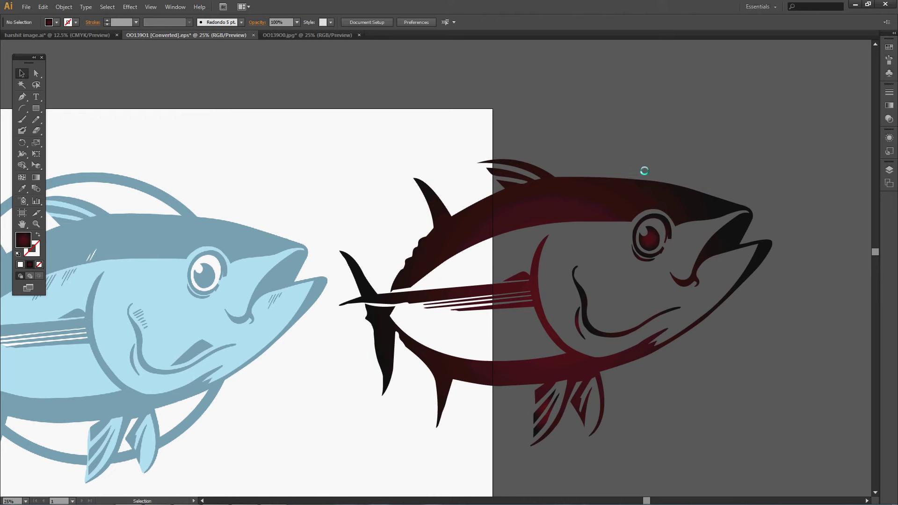
{"action": "mouse_move", "coordinate": [59, 182]}
{"action": "left_mouse_down"}
{"action": "mouse_move", "coordinate": [314, 180]}
{"action": "mouse_move", "coordinate": [119, 202]}
{"action": "left_mouse_up"}
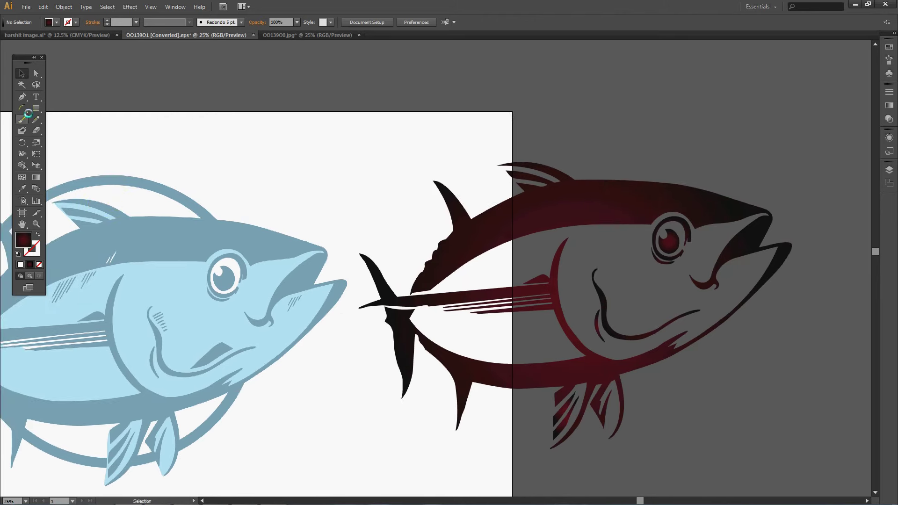
Outline the dark fish's body from the tail along the belly to the jaw tips.
{"action": "key", "text": "p"}
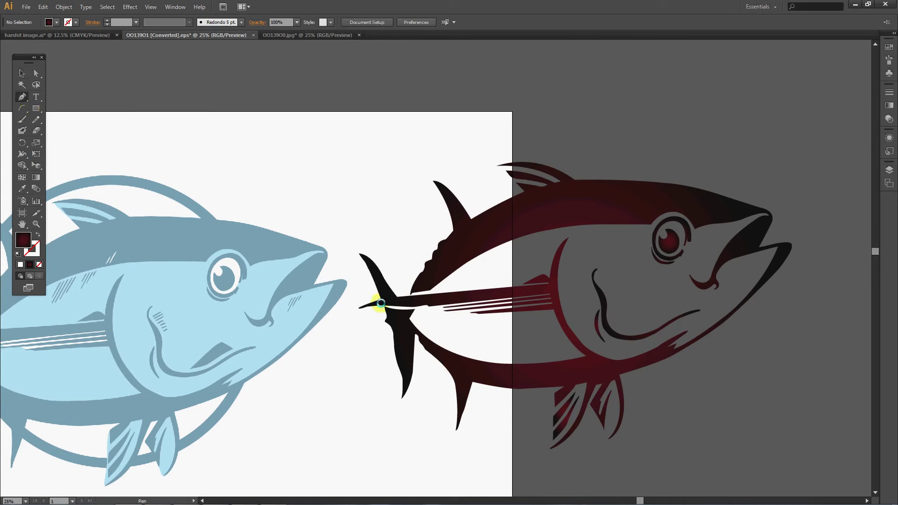
{"action": "left_click", "coordinate": [384, 305]}
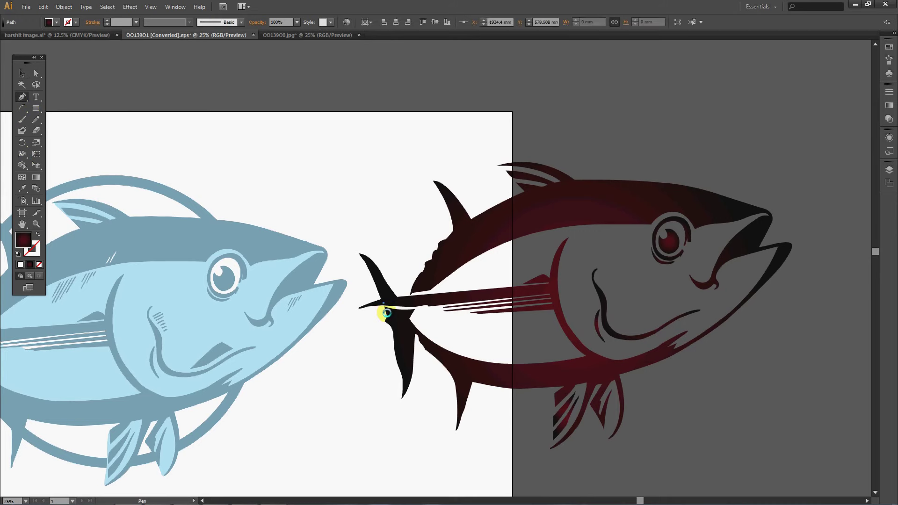
{"action": "left_click", "coordinate": [435, 349]}
{"action": "left_click", "coordinate": [476, 364]}
{"action": "left_click", "coordinate": [562, 371]}
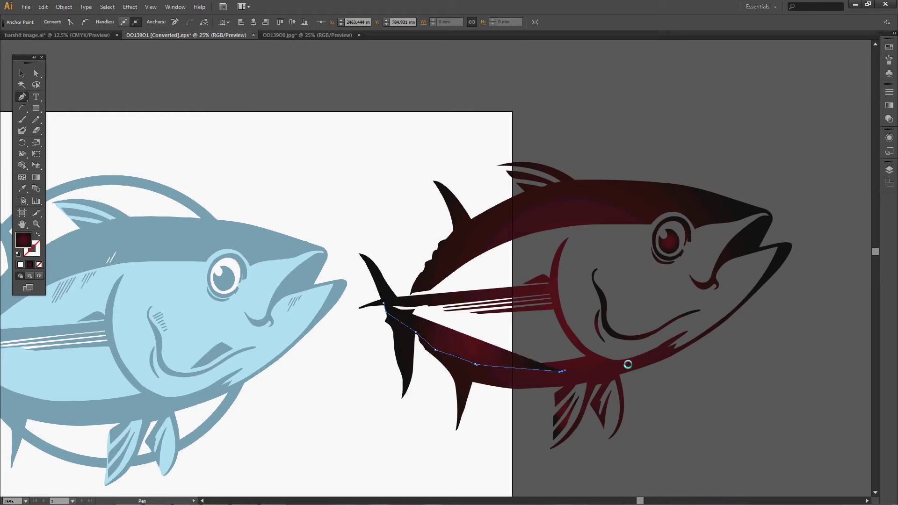
{"action": "left_click", "coordinate": [629, 364]}
{"action": "left_click", "coordinate": [673, 352]}
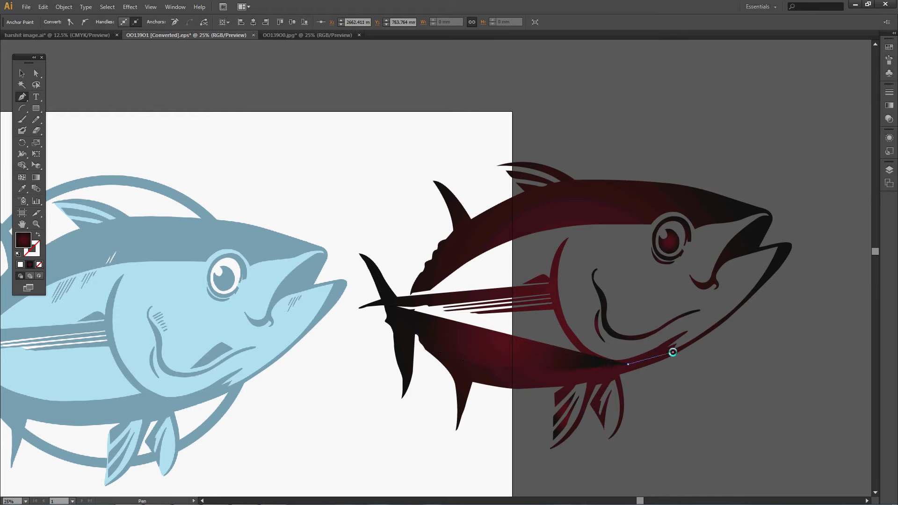
{"action": "left_click", "coordinate": [710, 330]}
{"action": "left_click", "coordinate": [755, 291]}
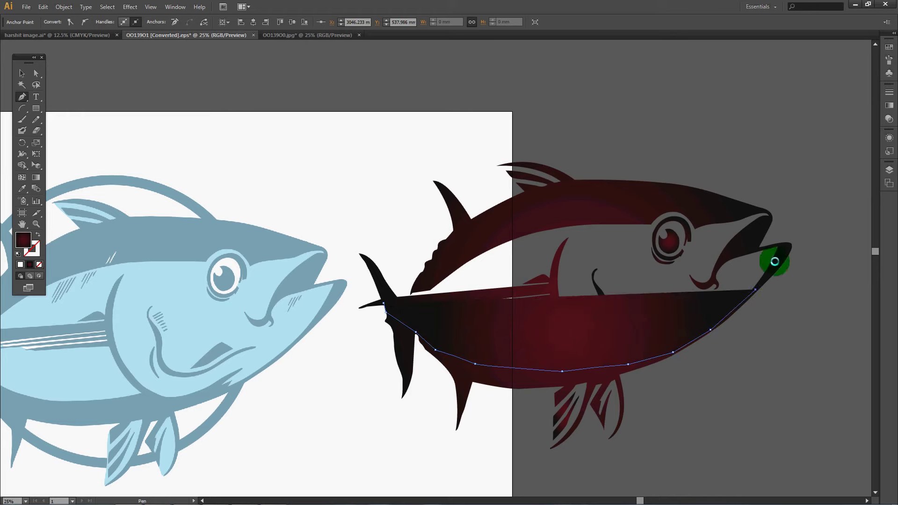
{"action": "left_click_drag", "start_coordinate": [776, 261], "coordinate": [781, 245]}
{"action": "left_click", "coordinate": [781, 246]}
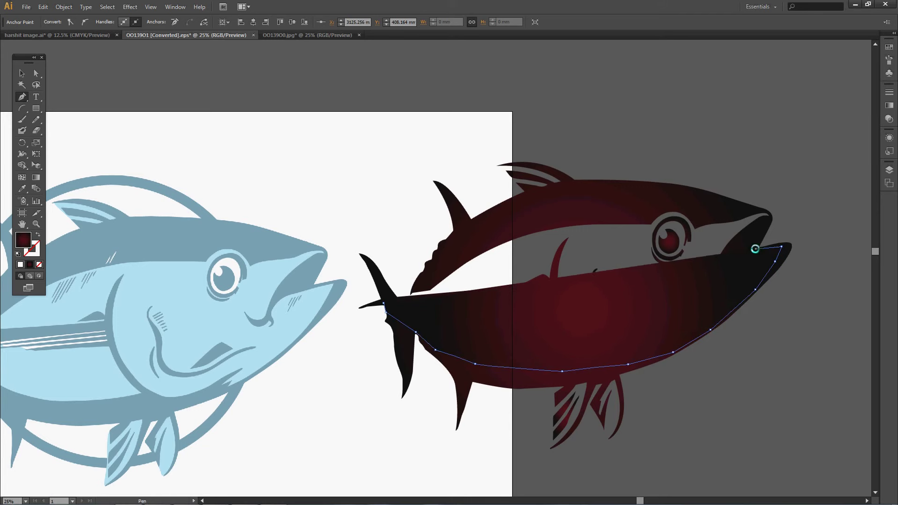
Continue the body outline up the snout and along the back, closing it at the tail.
{"action": "left_click", "coordinate": [756, 231]}
{"action": "left_click", "coordinate": [766, 212]}
{"action": "left_click", "coordinate": [672, 207]}
{"action": "left_click_drag", "start_coordinate": [577, 222], "coordinate": [552, 226]}
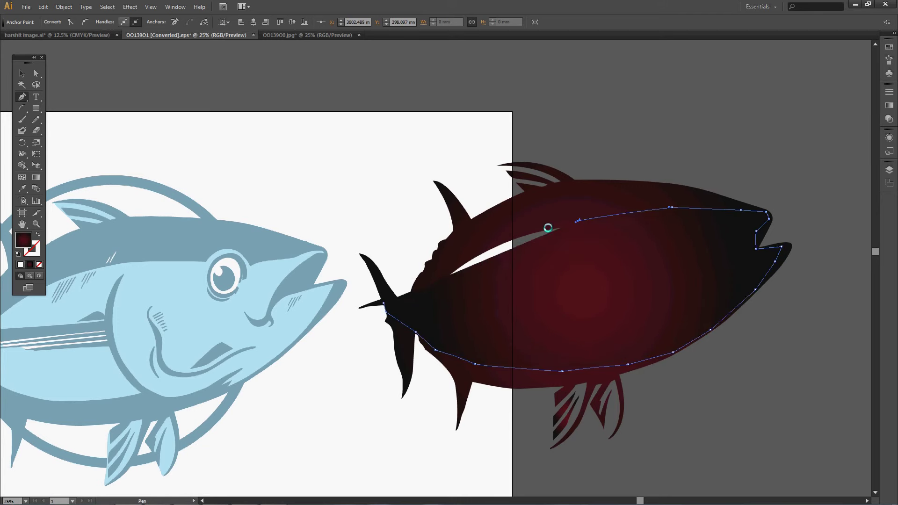
{"action": "left_click", "coordinate": [528, 227]}
{"action": "left_click", "coordinate": [417, 305]}
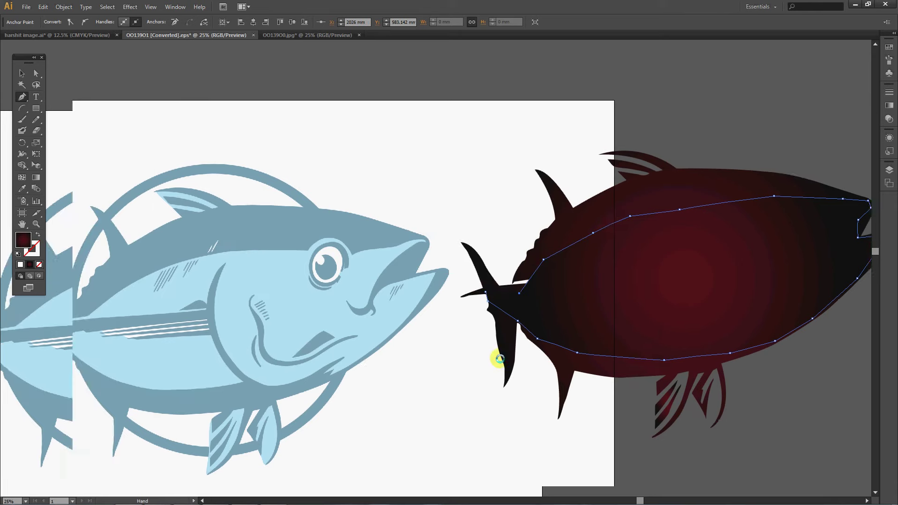
{"action": "left_click_drag", "start_coordinate": [345, 322], "coordinate": [513, 361]}
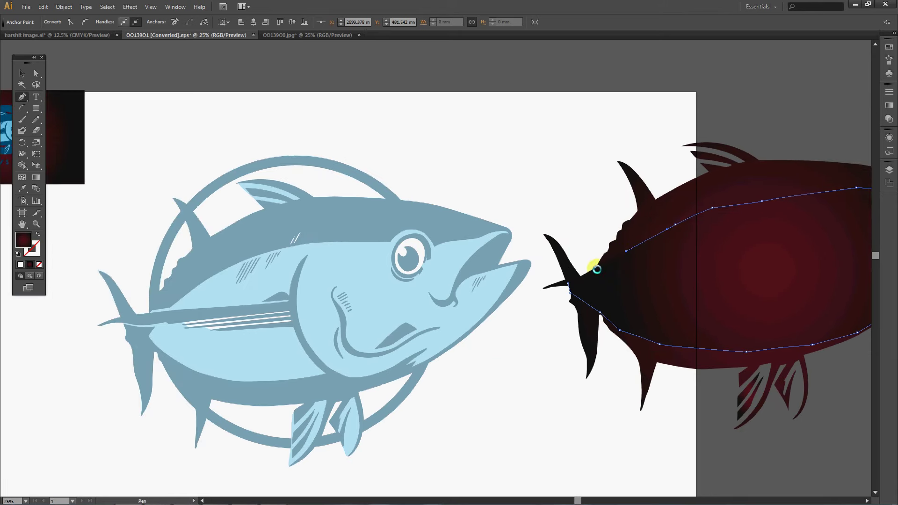
{"action": "left_click", "coordinate": [597, 267]}
{"action": "left_click", "coordinate": [569, 285]}
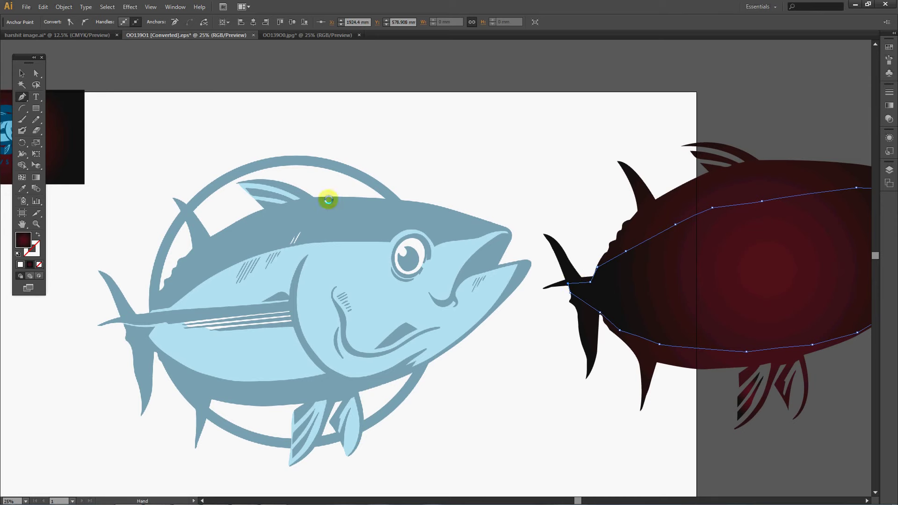
Fill the new body shape with the tuna's light blue and send it to the back.
{"action": "left_click", "coordinate": [20, 191]}
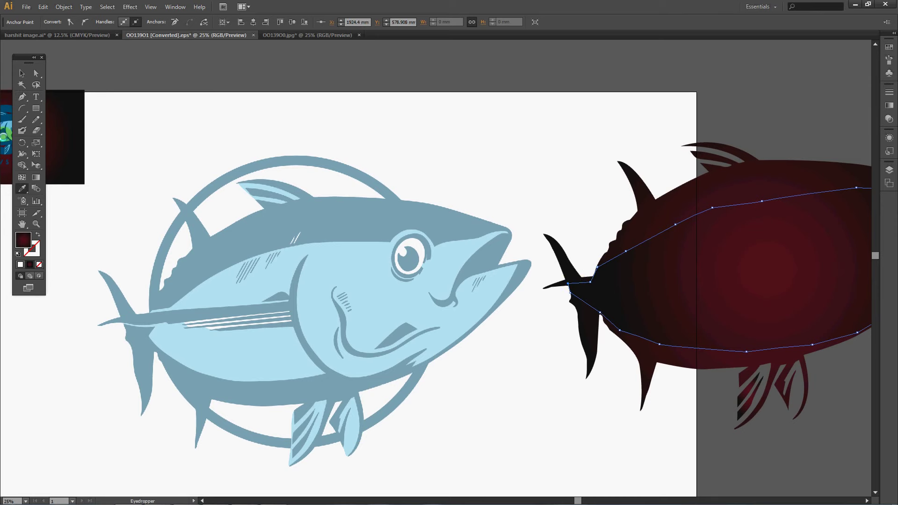
{"action": "left_click", "coordinate": [5, 129]}
{"action": "left_click", "coordinate": [21, 73]}
{"action": "key", "text": "ctrl+shift+bracketleft"}
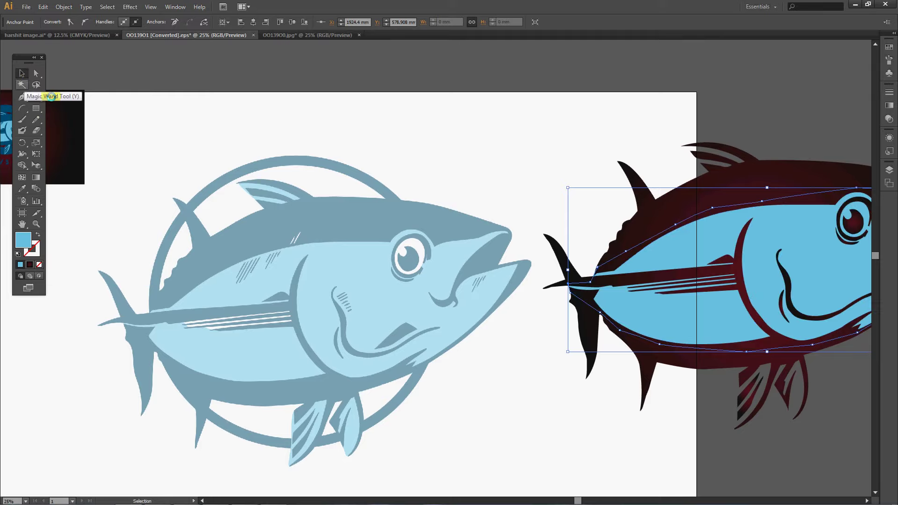
{"action": "left_click_drag", "start_coordinate": [591, 217], "coordinate": [354, 283]}
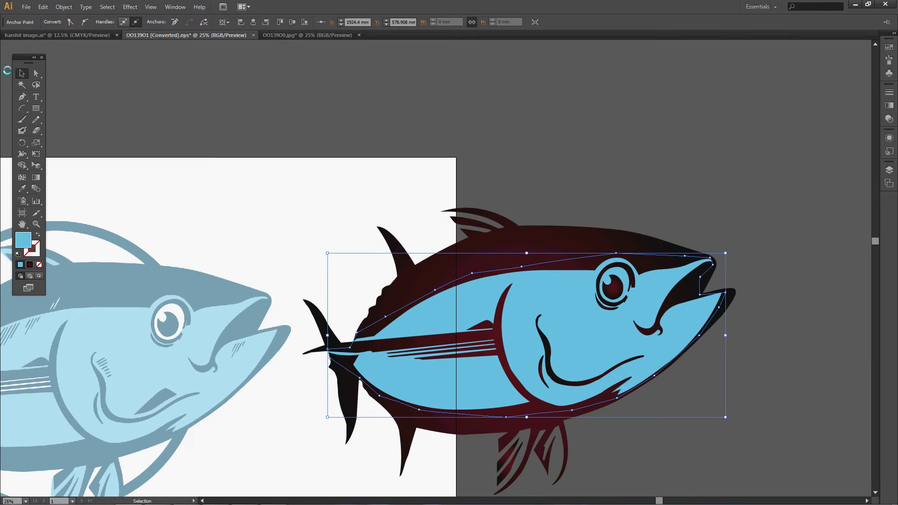
{"action": "left_click", "coordinate": [430, 149]}
Bring the blue body fill forward one level with Arrange > Bring Forward.
{"action": "right_click", "coordinate": [560, 289]}
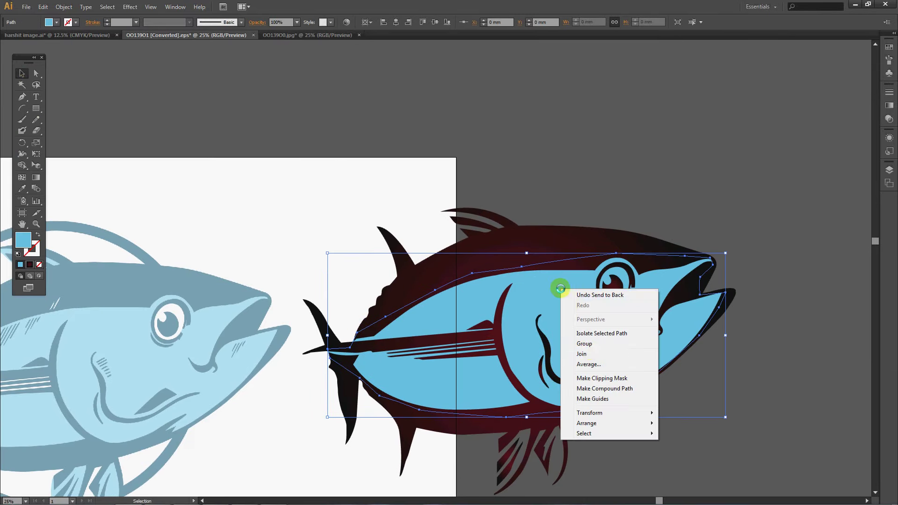
{"action": "mouse_move", "coordinate": [587, 423]}
{"action": "left_click", "coordinate": [698, 434]}
{"action": "left_click", "coordinate": [431, 210]}
{"action": "left_click_drag", "start_coordinate": [431, 211], "coordinate": [409, 230]}
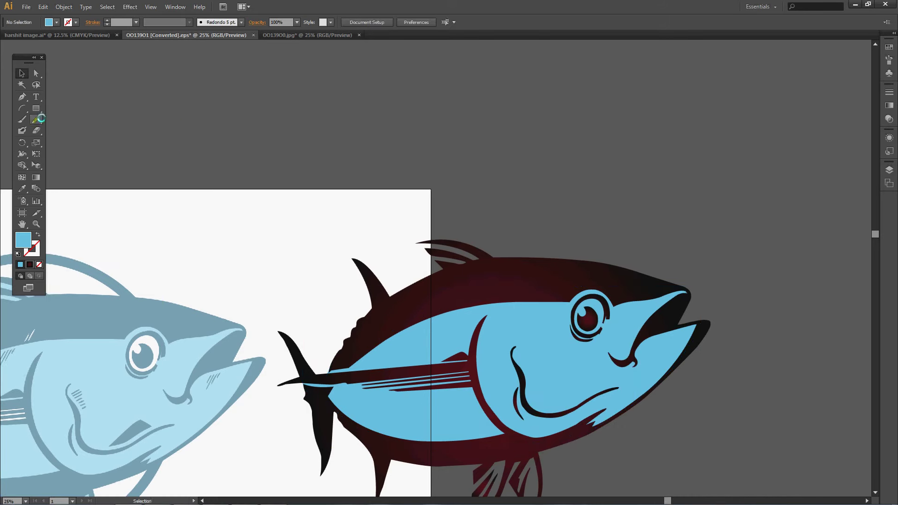
{"action": "left_click_drag", "start_coordinate": [182, 130], "coordinate": [186, 174]}
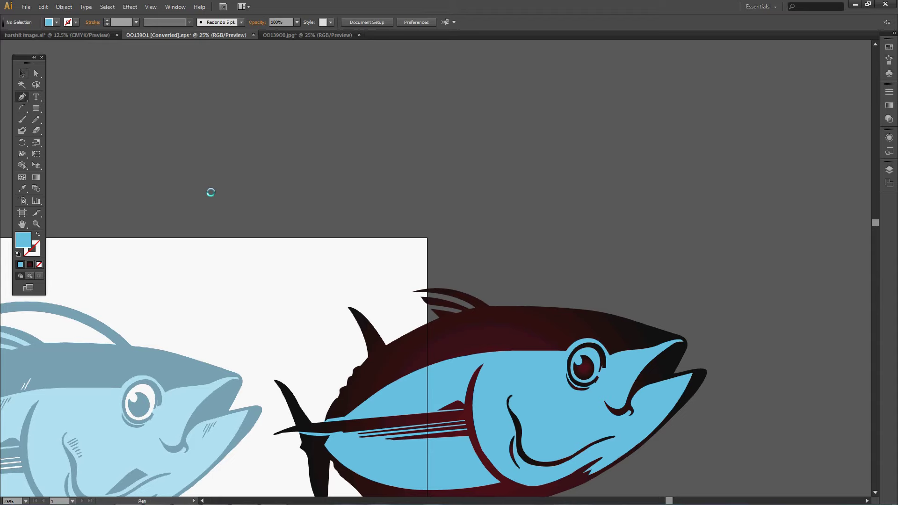
Trace a closed shape around the dorsal fin and its stripes.
{"action": "key", "text": "p"}
{"action": "key", "text": "ctrl+plus"}
{"action": "key", "text": "ctrl+plus"}
{"action": "key", "text": "ctrl+plus"}
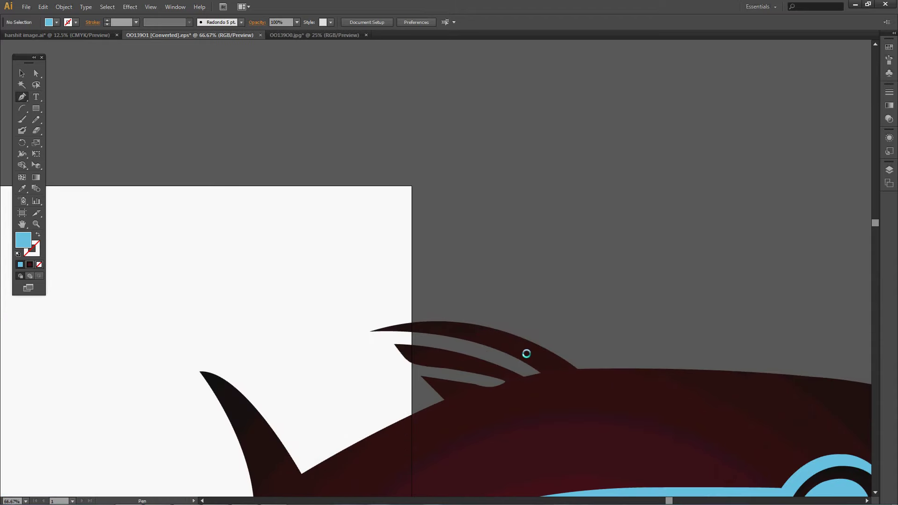
{"action": "left_click", "coordinate": [562, 371]}
{"action": "left_click", "coordinate": [377, 329]}
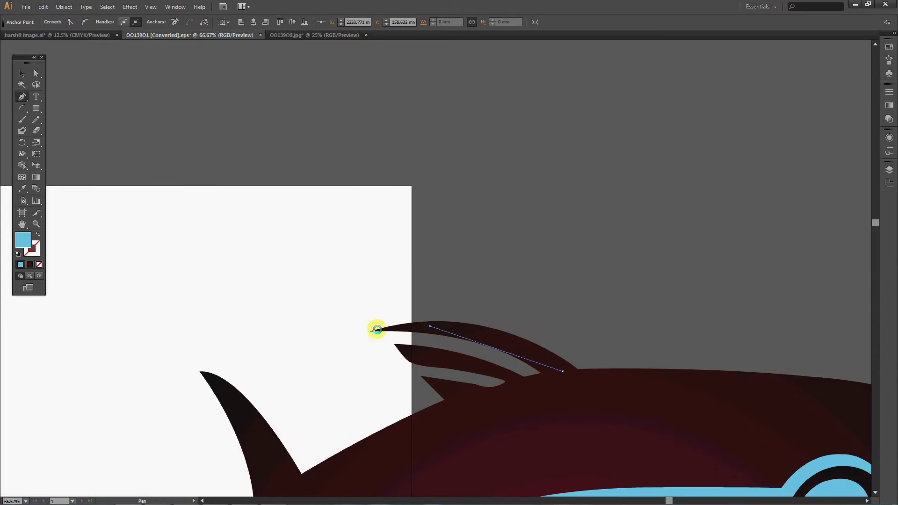
{"action": "left_click", "coordinate": [370, 331]}
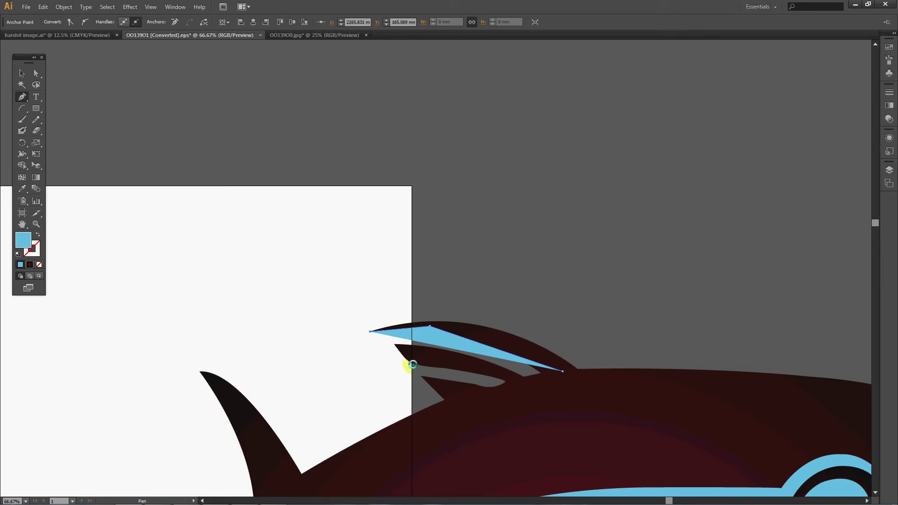
{"action": "left_click", "coordinate": [412, 364]}
{"action": "left_click", "coordinate": [434, 385]}
{"action": "left_click", "coordinate": [453, 400]}
{"action": "left_click", "coordinate": [526, 400]}
{"action": "left_click", "coordinate": [554, 377]}
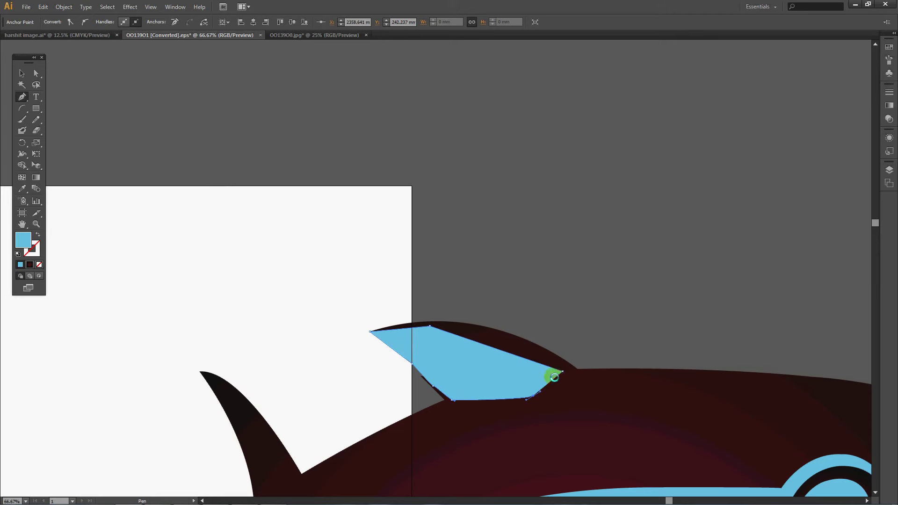
{"action": "left_click", "coordinate": [562, 373]}
Send the blue fin shape behind the dark fin, then zoom out to the fish's head.
{"action": "key", "text": "ctrl+shift+bracketleft"}
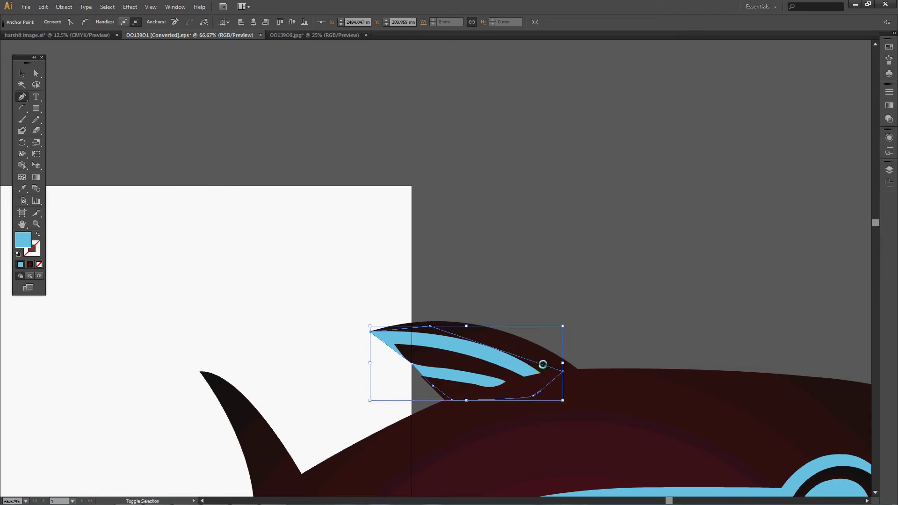
{"action": "left_click", "coordinate": [21, 75]}
{"action": "key", "text": "ctrl+minus"}
{"action": "key", "text": "ctrl+minus"}
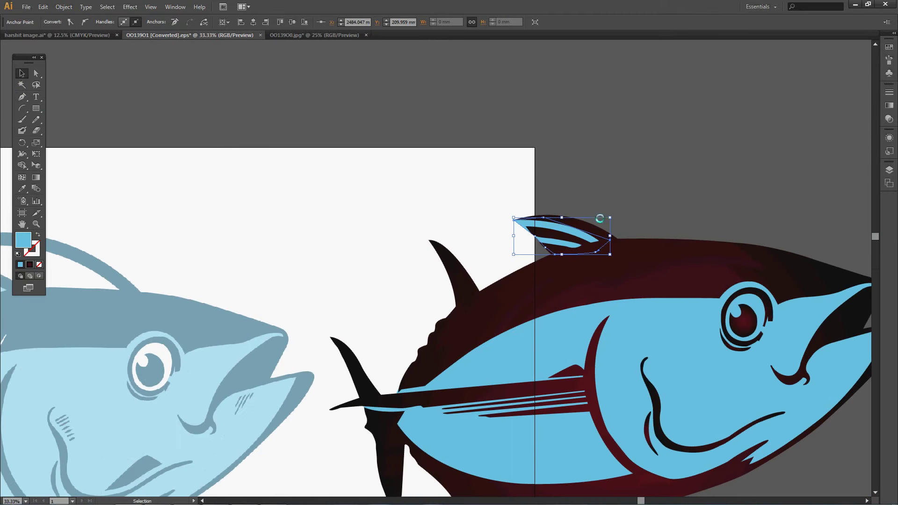
{"action": "left_click", "coordinate": [720, 174]}
{"action": "left_click_drag", "start_coordinate": [719, 174], "coordinate": [555, 198]}
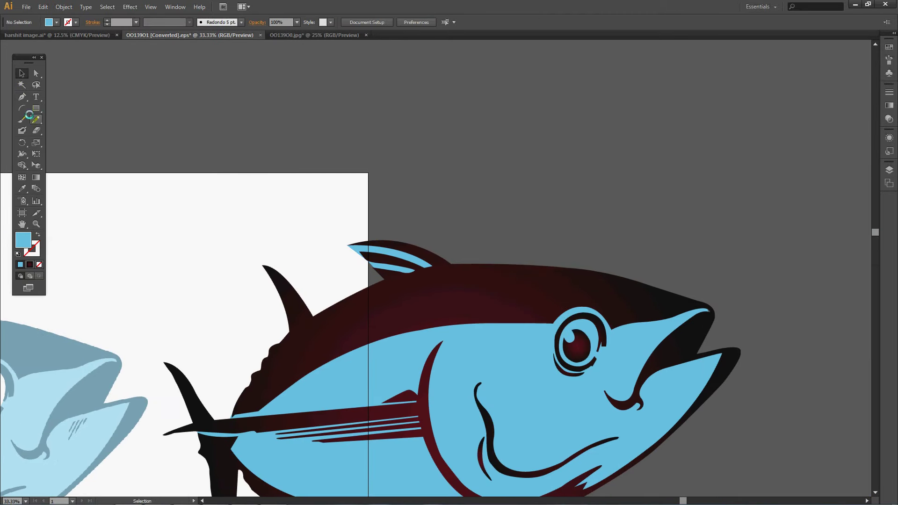
Trace a closed curved shape around the tuna's eye rim.
{"action": "left_click", "coordinate": [22, 97]}
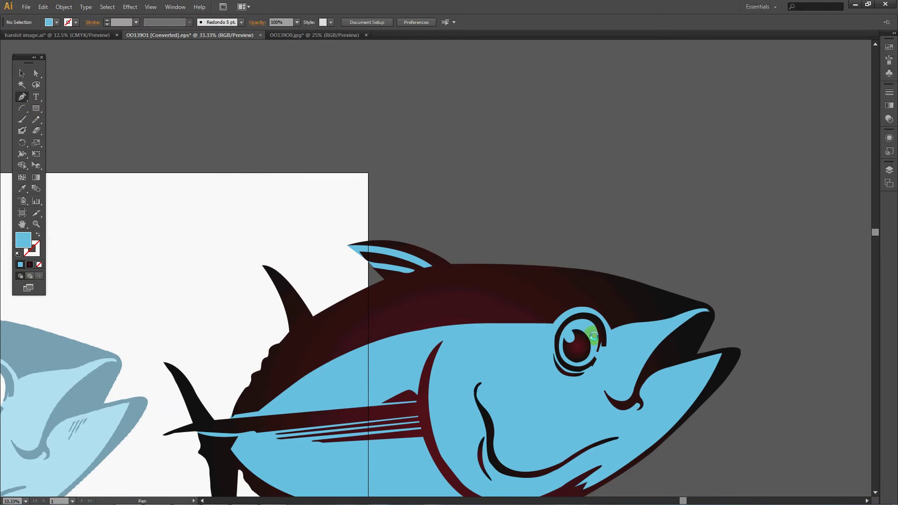
{"action": "left_click", "coordinate": [597, 328]}
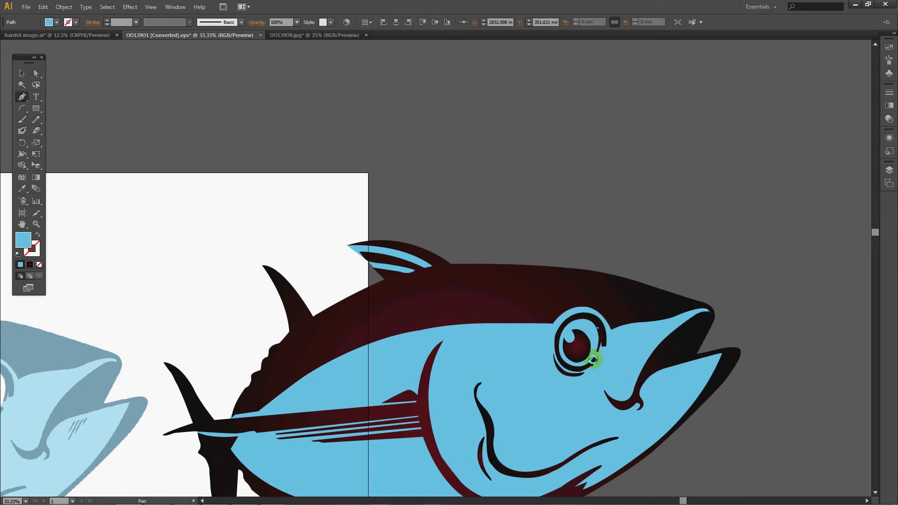
{"action": "mouse_move", "coordinate": [592, 363]}
{"action": "left_mouse_down"}
{"action": "mouse_move", "coordinate": [578, 380]}
{"action": "mouse_move", "coordinate": [579, 370]}
{"action": "left_mouse_up"}
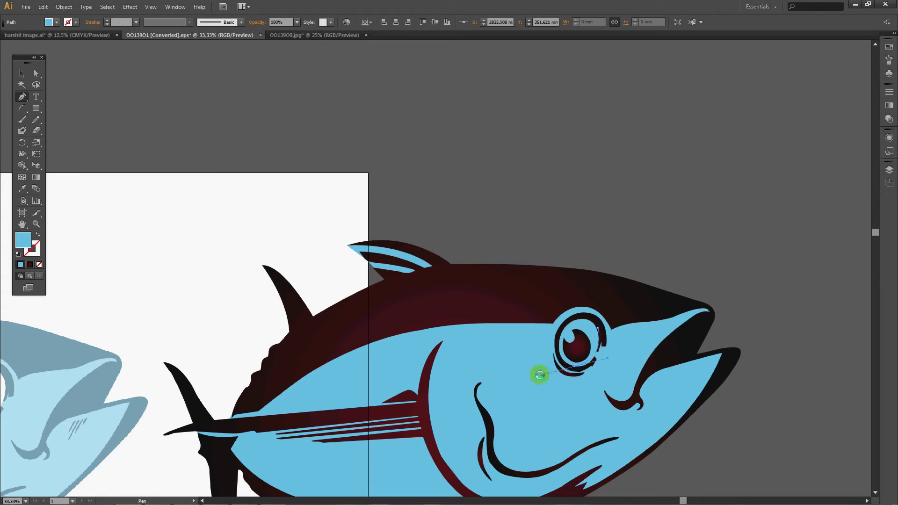
{"action": "left_click_drag", "start_coordinate": [571, 367], "coordinate": [535, 365]}
{"action": "left_click", "coordinate": [564, 357]}
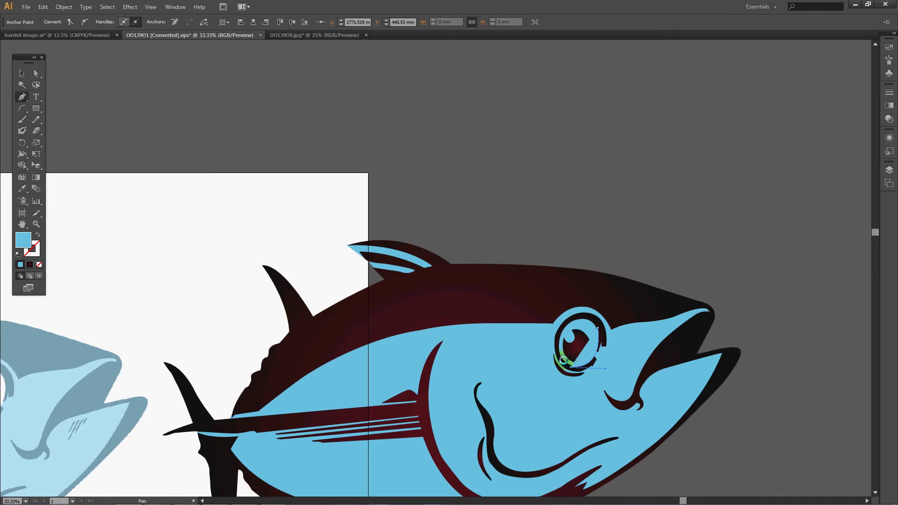
{"action": "left_click_drag", "start_coordinate": [559, 359], "coordinate": [569, 321]}
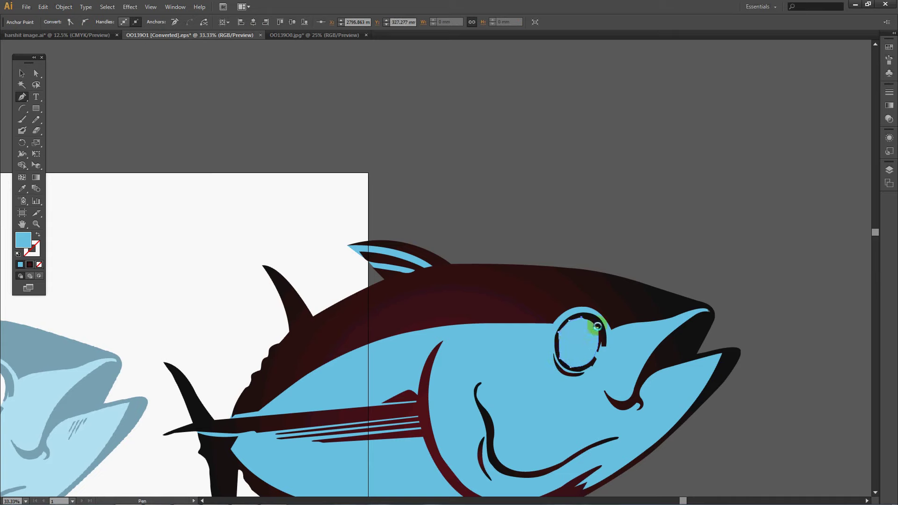
{"action": "left_click", "coordinate": [598, 326]}
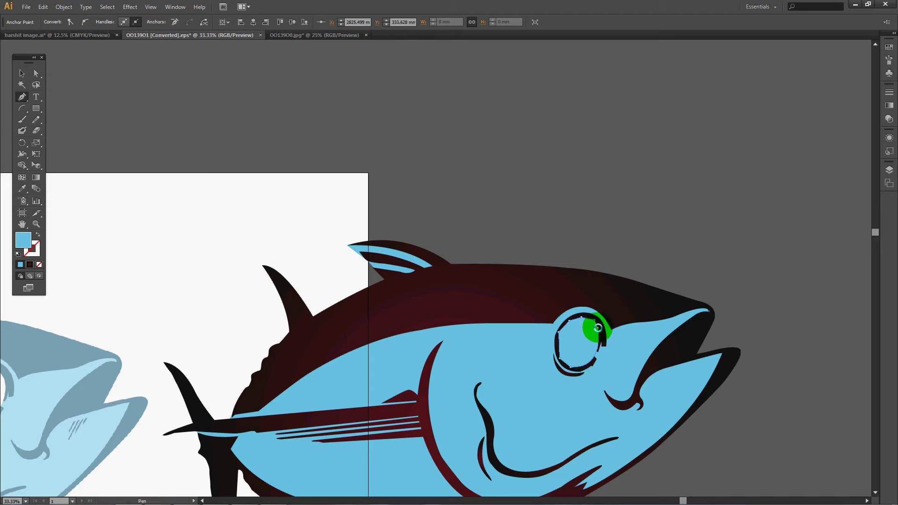
Fill the eye shape with white and send it backward behind the pupil.
{"action": "left_click", "coordinate": [24, 240]}
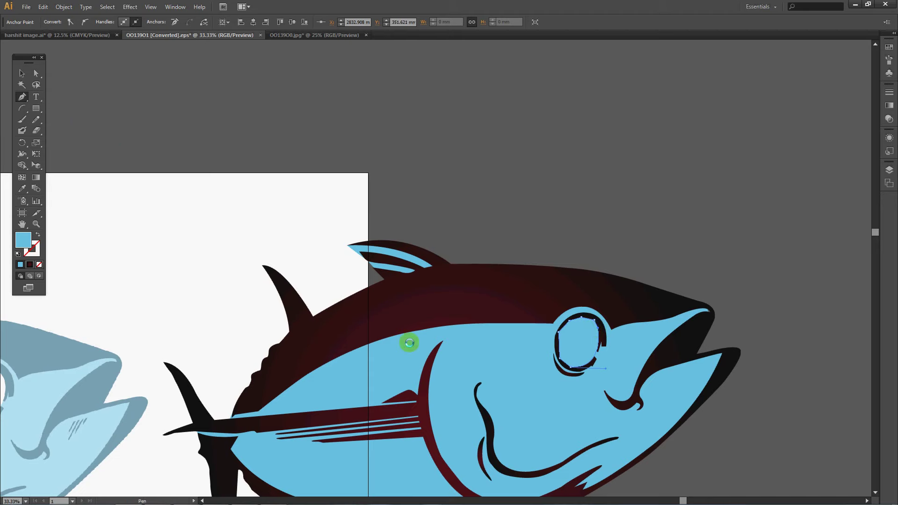
{"action": "left_click", "coordinate": [21, 188]}
{"action": "left_click", "coordinate": [247, 211]}
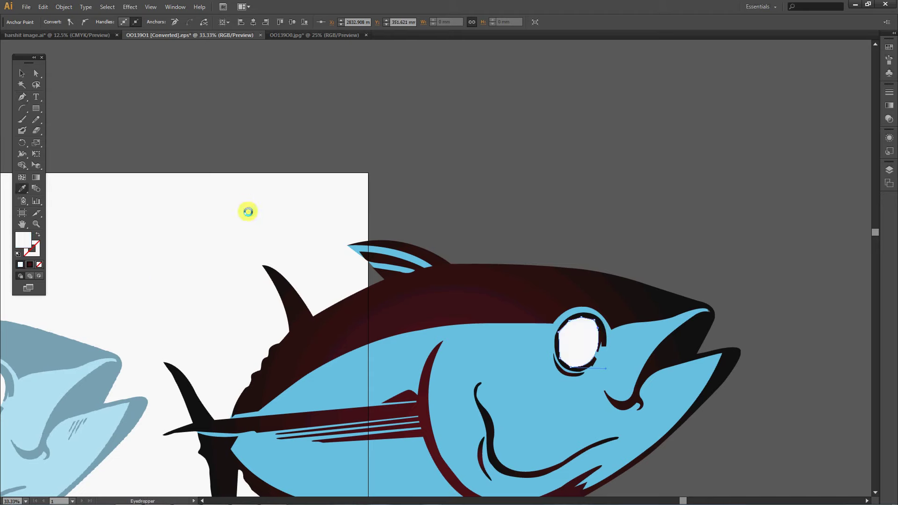
{"action": "left_click", "coordinate": [22, 73]}
{"action": "left_click", "coordinate": [536, 363]}
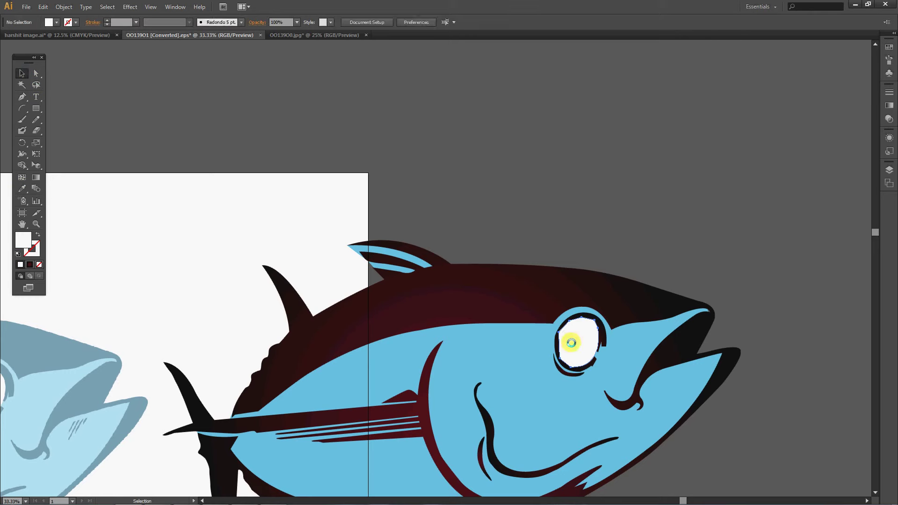
{"action": "left_click", "coordinate": [502, 358]}
{"action": "key", "text": "ctrl+bracketleft"}
Trace the first lower fin from its base down to its tip and back up.
{"action": "left_click", "coordinate": [676, 252]}
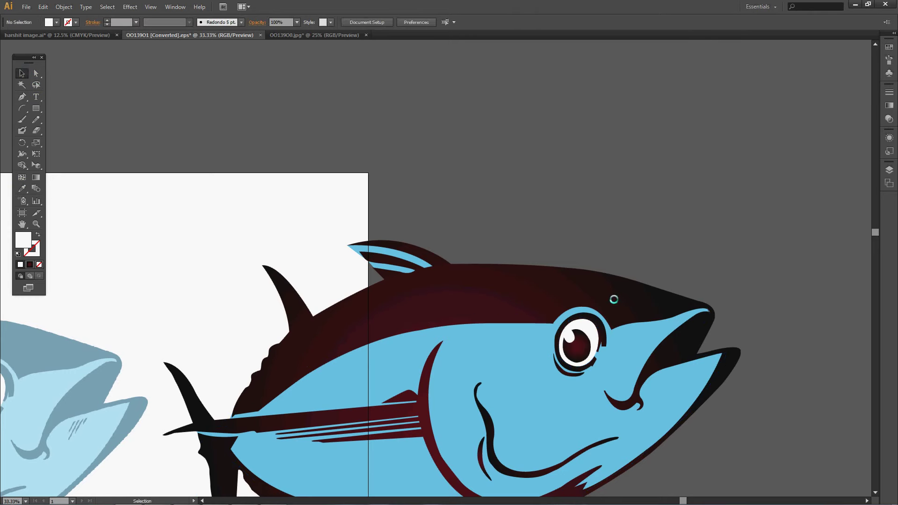
{"action": "left_click_drag", "start_coordinate": [611, 298], "coordinate": [672, 215]}
{"action": "mouse_move", "coordinate": [592, 243]}
{"action": "left_mouse_down"}
{"action": "mouse_move", "coordinate": [766, 186]}
{"action": "mouse_move", "coordinate": [335, 212]}
{"action": "mouse_move", "coordinate": [607, 200]}
{"action": "mouse_move", "coordinate": [575, 175]}
{"action": "mouse_move", "coordinate": [467, 166]}
{"action": "mouse_move", "coordinate": [335, 214]}
{"action": "mouse_move", "coordinate": [247, 212]}
{"action": "left_mouse_up"}
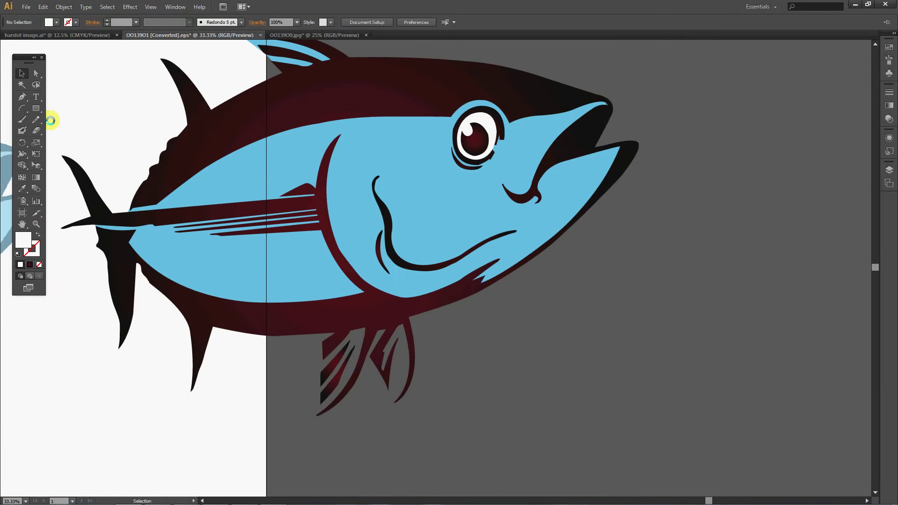
{"action": "key", "text": "p"}
{"action": "left_click", "coordinate": [346, 326]}
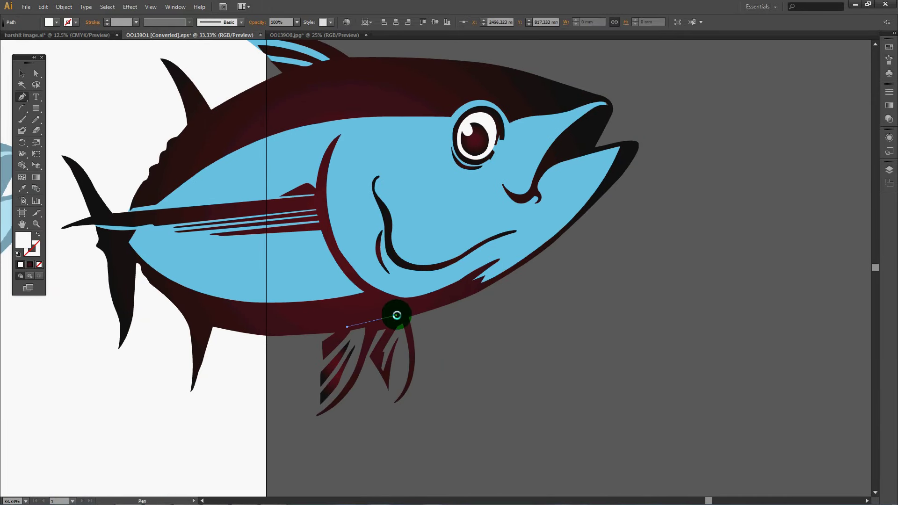
{"action": "left_click", "coordinate": [396, 318]}
{"action": "left_click", "coordinate": [404, 320]}
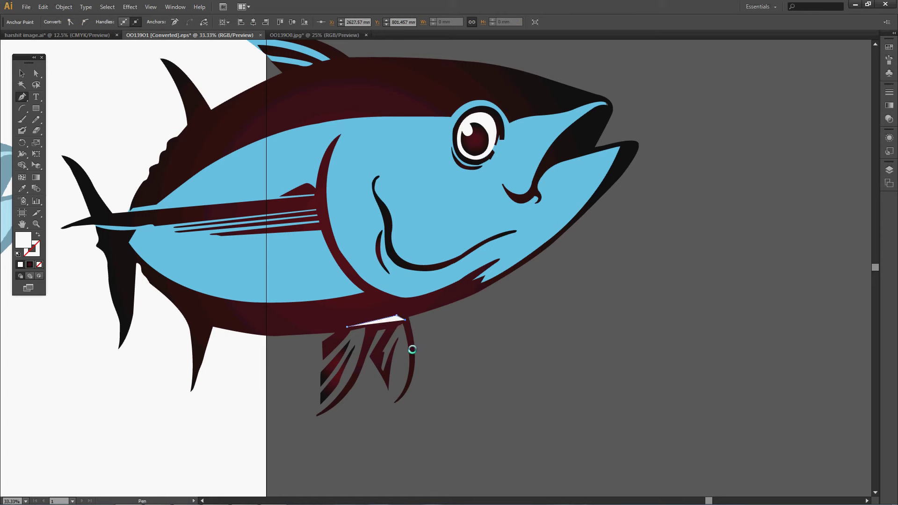
{"action": "left_click", "coordinate": [412, 348]}
{"action": "left_click", "coordinate": [410, 375]}
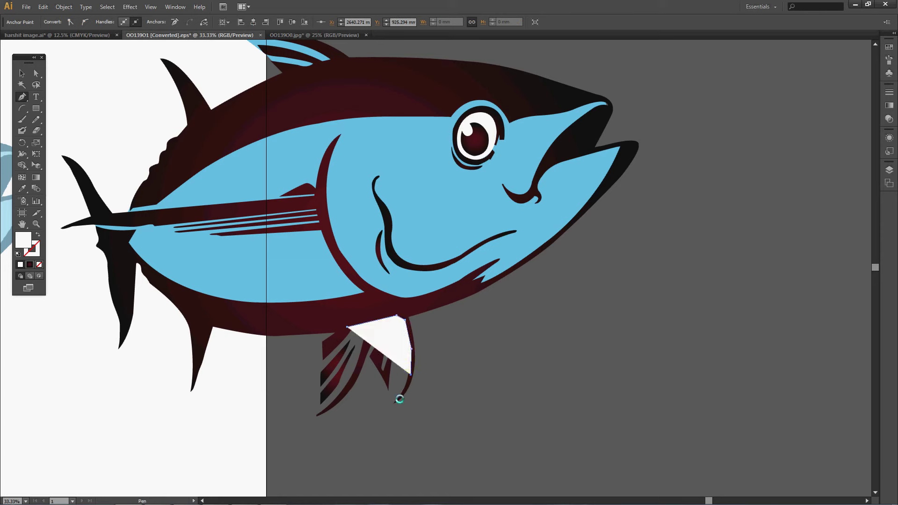
{"action": "left_click", "coordinate": [395, 402]}
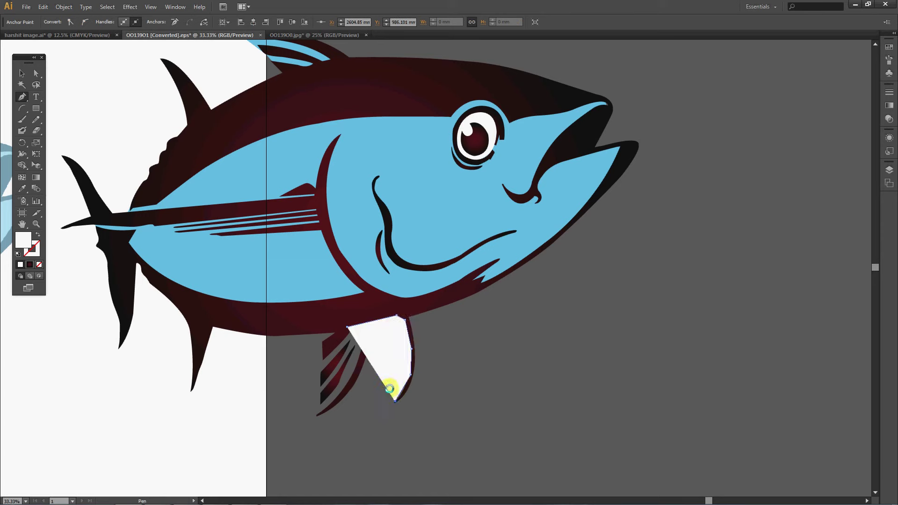
{"action": "left_click", "coordinate": [391, 370]}
{"action": "left_click", "coordinate": [388, 385]}
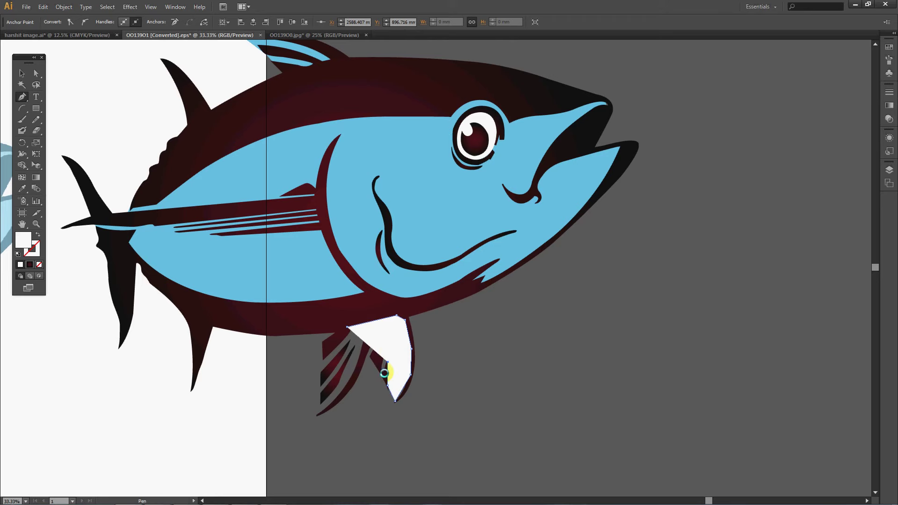
{"action": "left_click", "coordinate": [384, 373]}
{"action": "left_click", "coordinate": [377, 364]}
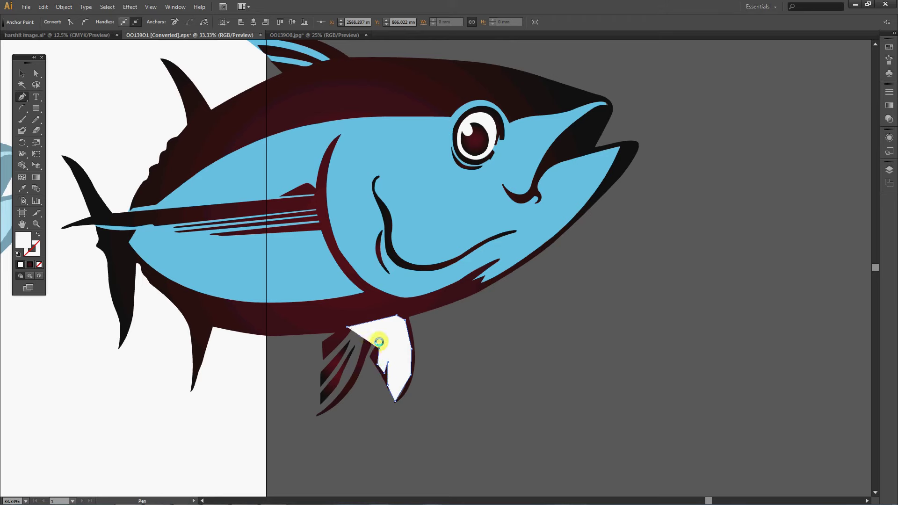
{"action": "left_click", "coordinate": [382, 332]}
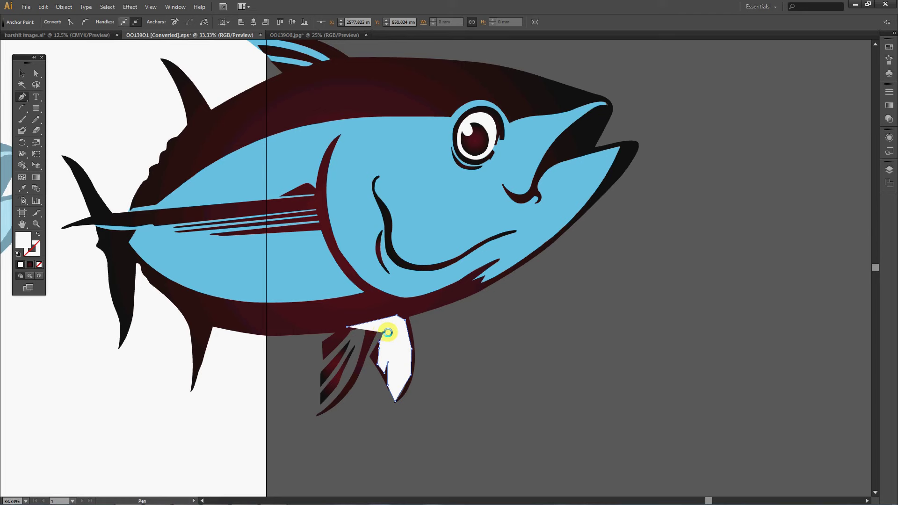
Continue the outline around the second lower fin and close the shape.
{"action": "key", "text": "ctrl"}
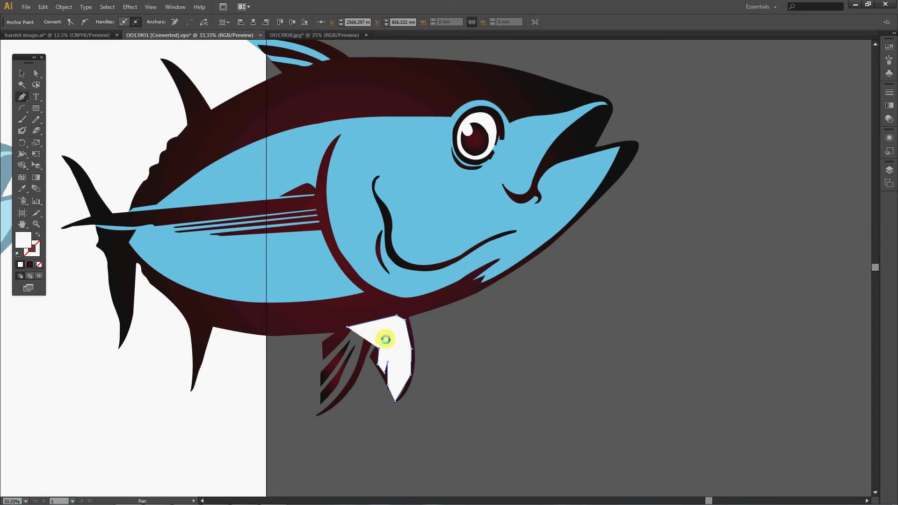
{"action": "left_click", "coordinate": [388, 330]}
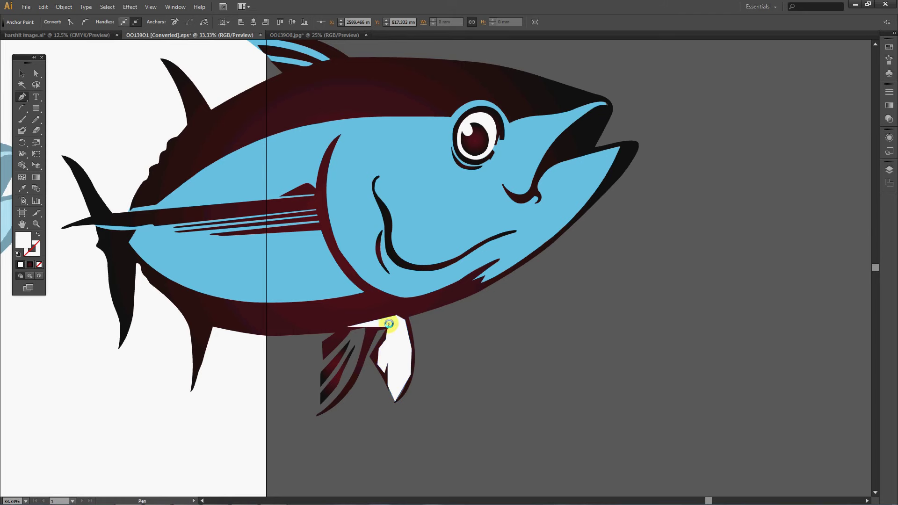
{"action": "left_click", "coordinate": [375, 330]}
{"action": "left_click", "coordinate": [368, 349]}
{"action": "left_click", "coordinate": [357, 369]}
{"action": "left_click", "coordinate": [340, 398]}
{"action": "left_click", "coordinate": [316, 415]}
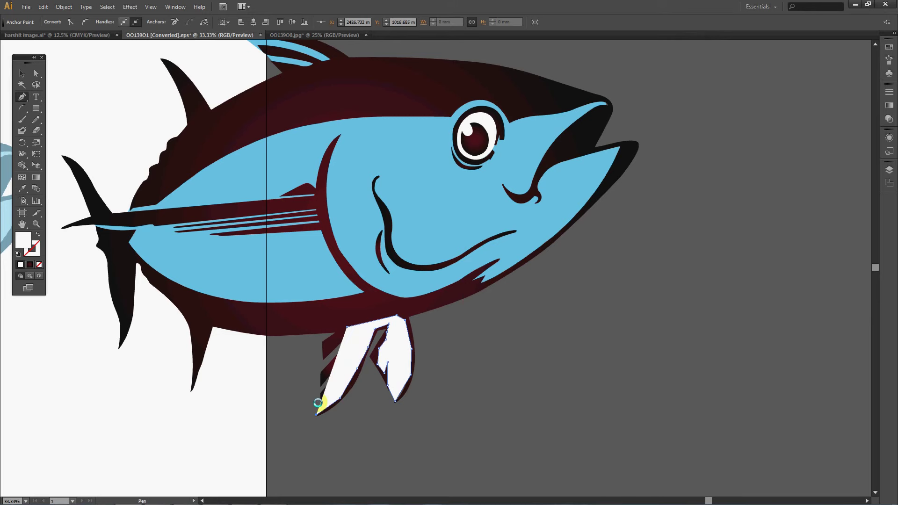
{"action": "left_click", "coordinate": [320, 377]}
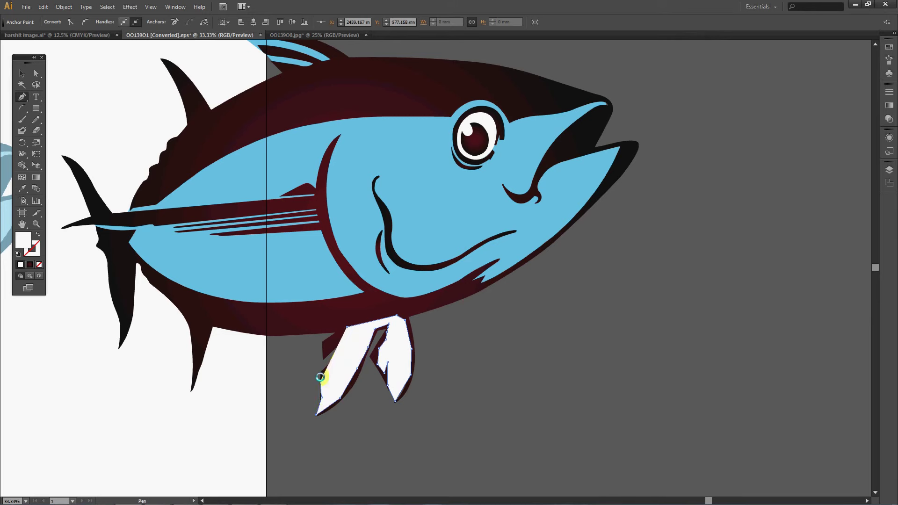
{"action": "left_click", "coordinate": [324, 352]}
{"action": "left_click", "coordinate": [346, 329]}
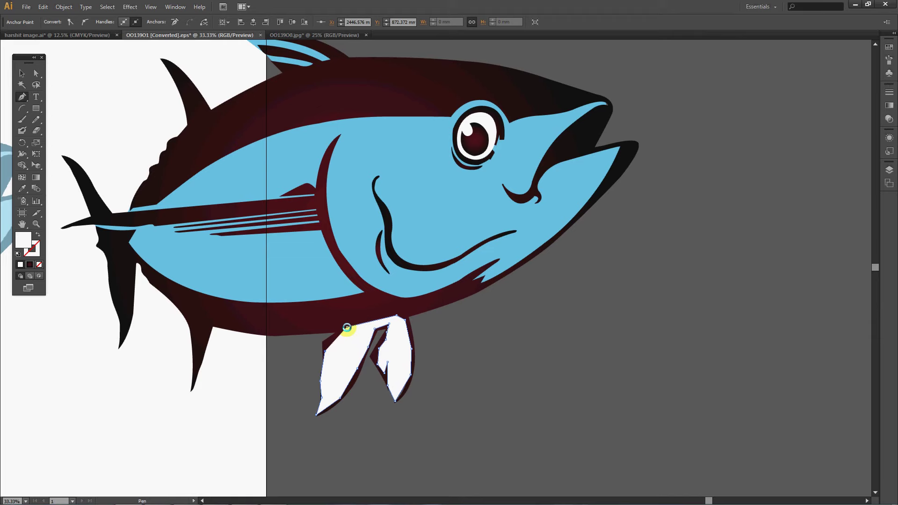
Fill the fin shape with the body's light blue using the Eyedropper.
{"action": "left_click", "coordinate": [22, 189]}
{"action": "left_click", "coordinate": [248, 284]}
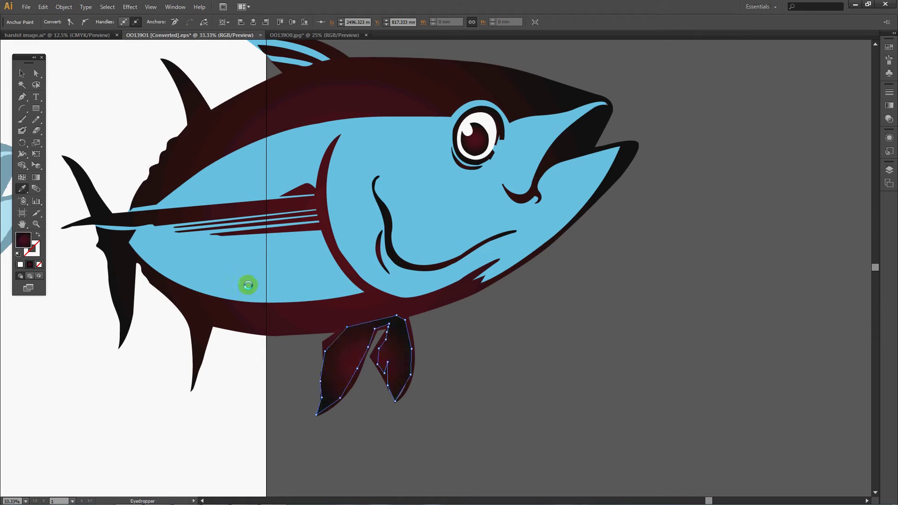
{"action": "left_click", "coordinate": [22, 74]}
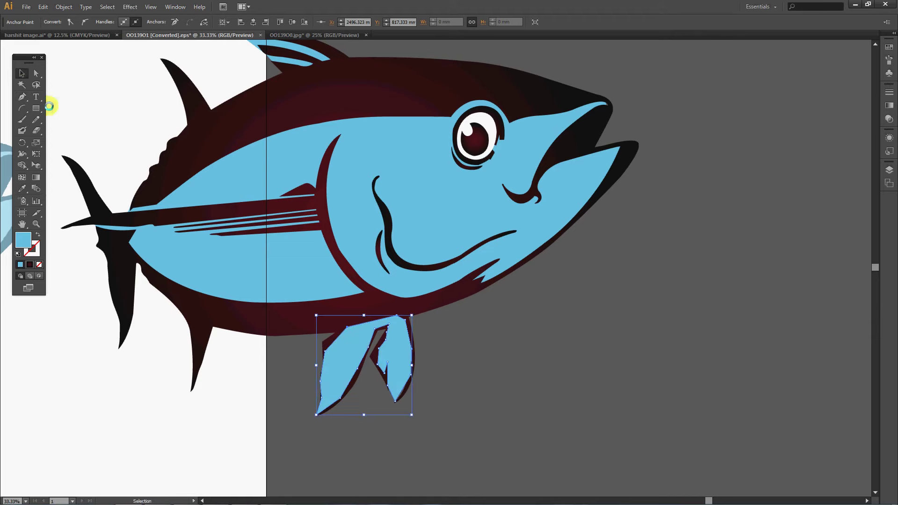
{"action": "left_click", "coordinate": [586, 353]}
{"action": "scroll", "coordinate": [473, 352], "scroll_direction": "left", "scroll_amount": 8}
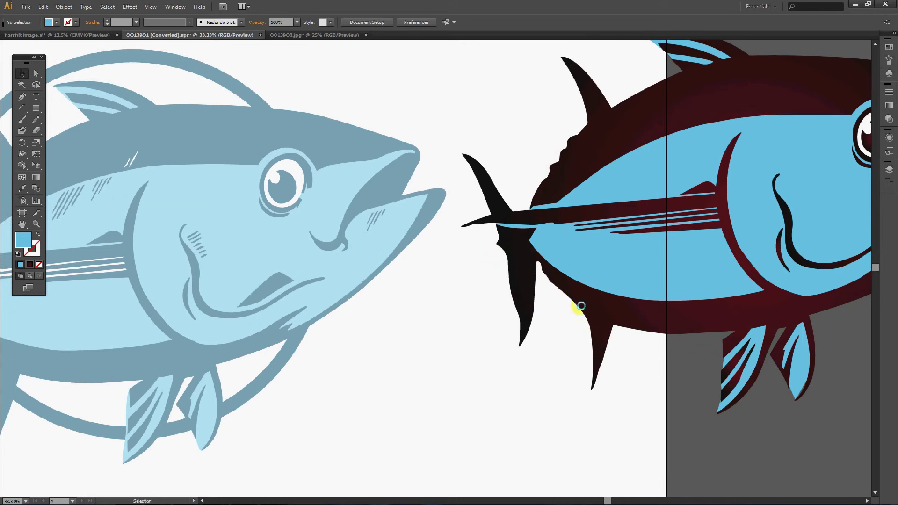
Draw a short vertical line left of the fish with a dark blue stroke.
{"action": "left_click_drag", "start_coordinate": [613, 258], "coordinate": [466, 323]}
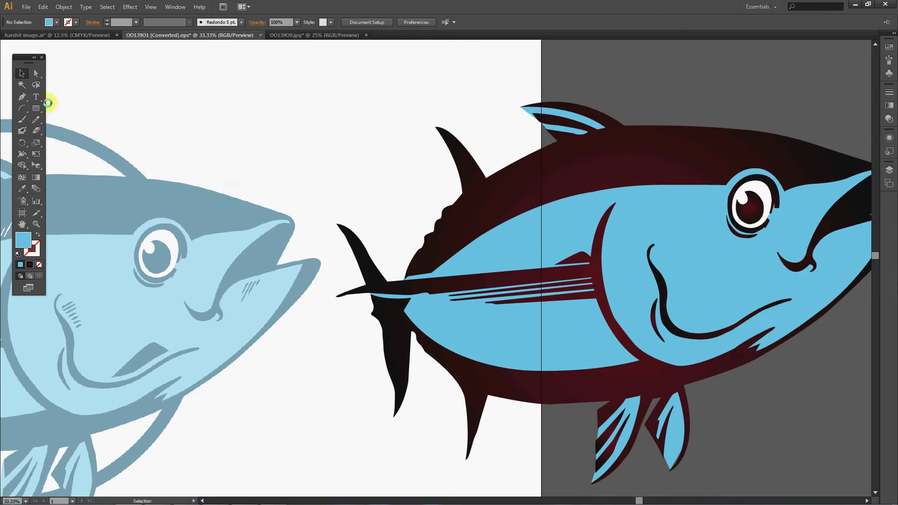
{"action": "left_click_drag", "start_coordinate": [22, 108], "coordinate": [61, 105]}
{"action": "left_click_drag", "start_coordinate": [329, 100], "coordinate": [328, 151]}
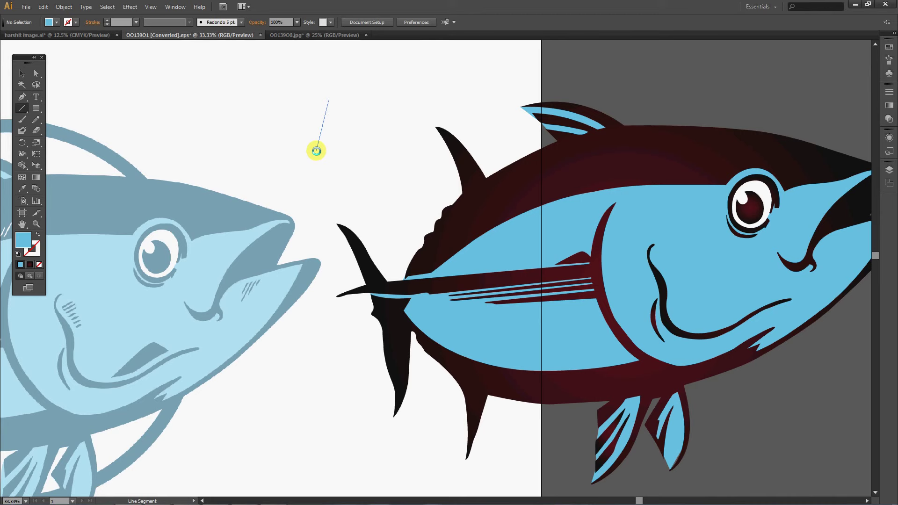
{"action": "left_click", "coordinate": [136, 22]}
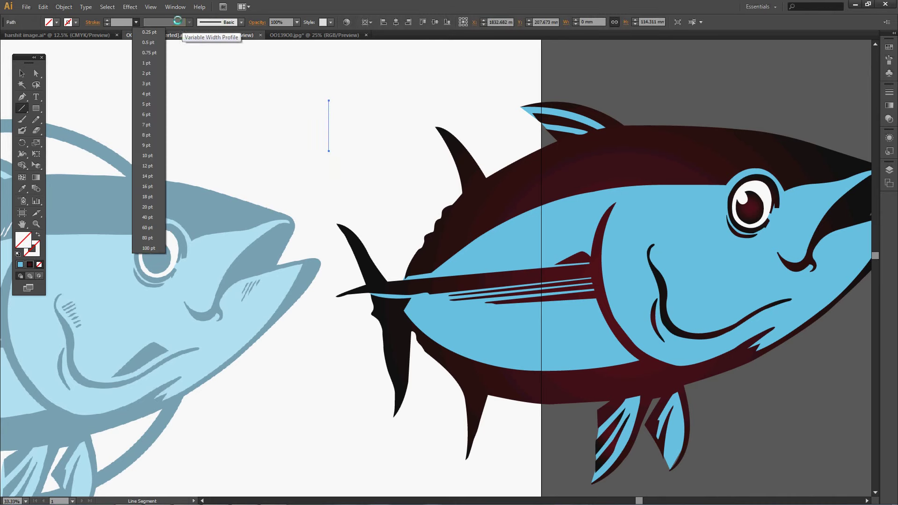
{"action": "left_click", "coordinate": [75, 22]}
{"action": "left_click", "coordinate": [58, 38]}
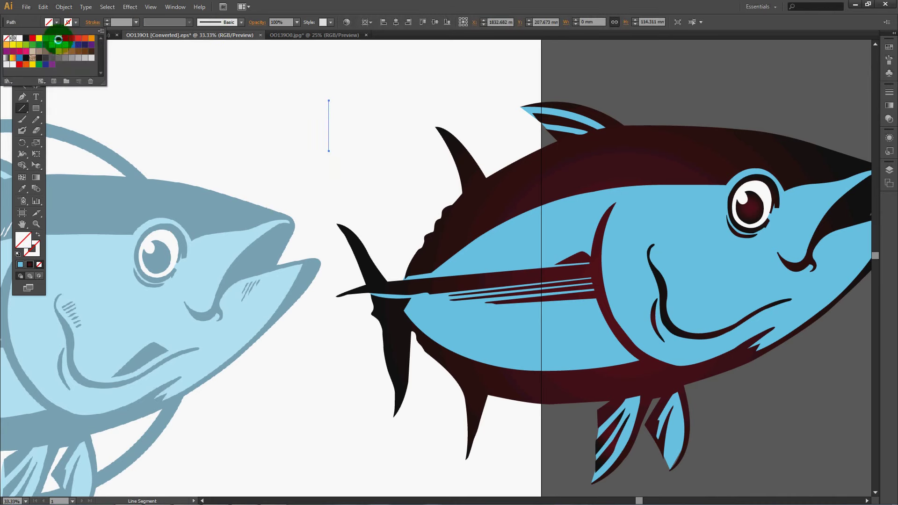
{"action": "left_click", "coordinate": [156, 27]}
Apply a tapered Variable Width Profile to the line's stroke.
{"action": "left_click", "coordinate": [189, 22]}
{"action": "left_click", "coordinate": [261, 72]}
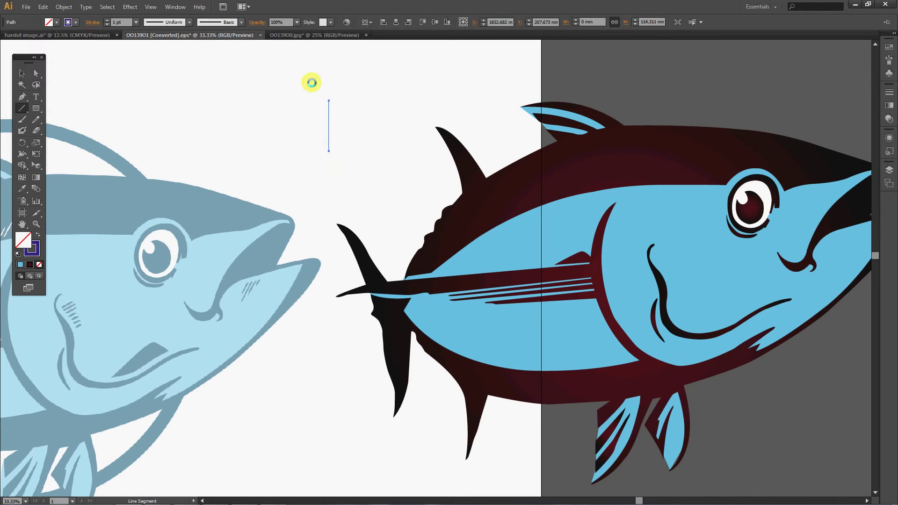
{"action": "scroll", "coordinate": [394, 89], "scroll_direction": "up", "scroll_amount": 1}
{"action": "scroll", "coordinate": [401, 90], "scroll_direction": "up", "scroll_amount": 3}
{"action": "scroll", "coordinate": [314, 58], "scroll_direction": "down", "scroll_amount": 1}
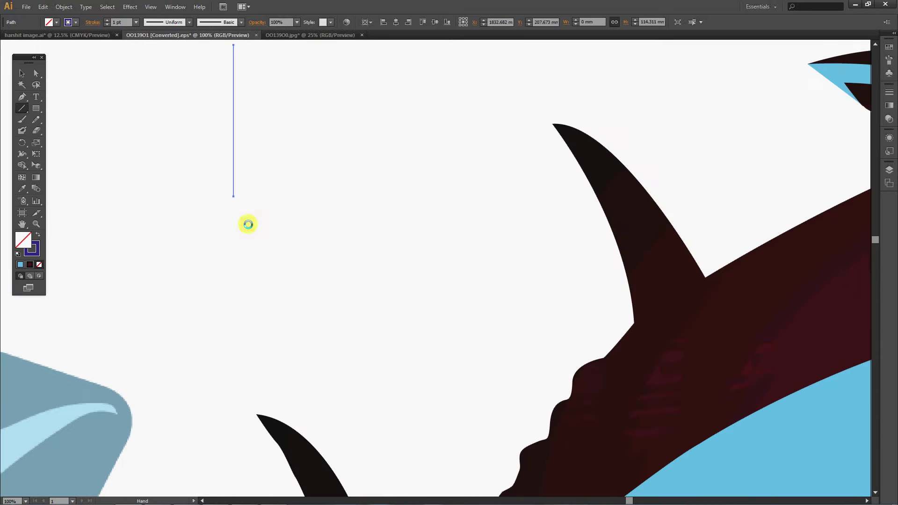
{"action": "left_click", "coordinate": [189, 22]}
{"action": "left_click", "coordinate": [162, 94]}
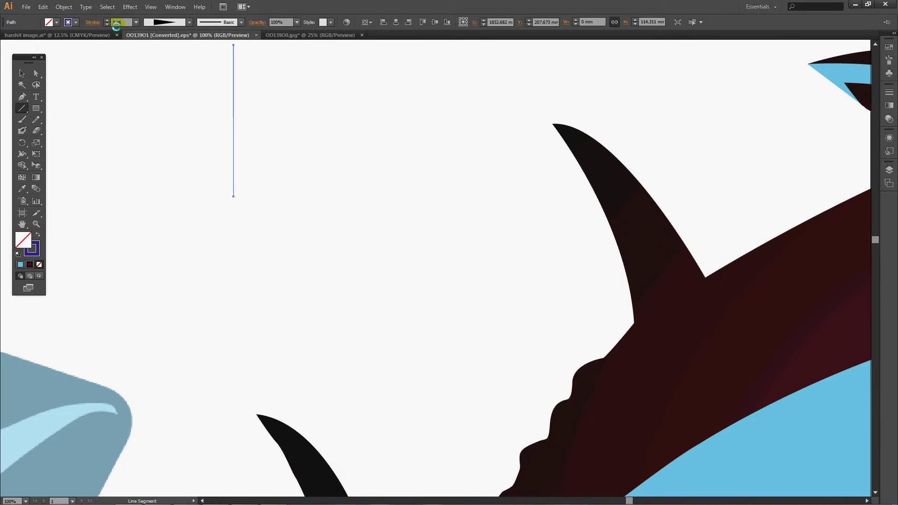
Set the stroke weight to 15 pt and move the tapered line right and down.
{"action": "left_click", "coordinate": [117, 22]}
{"action": "type", "text": "6"}
{"action": "key", "text": "Return"}
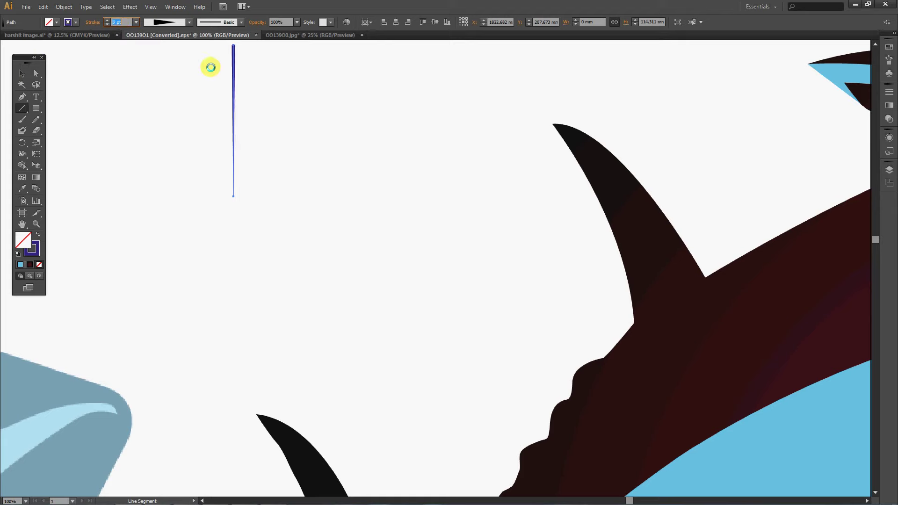
{"action": "key", "text": "Up"}
{"action": "key", "text": "Up"}
{"action": "key", "text": "Up"}
{"action": "key", "text": "Up"}
{"action": "key", "text": "Up"}
{"action": "key", "text": "Up"}
{"action": "left_click", "coordinate": [23, 72]}
{"action": "left_click_drag", "start_coordinate": [231, 66], "coordinate": [345, 126]}
Give the blue line a double-tapered width profile, shorten it, and tilt it about 30°.
{"action": "left_click", "coordinate": [184, 22]}
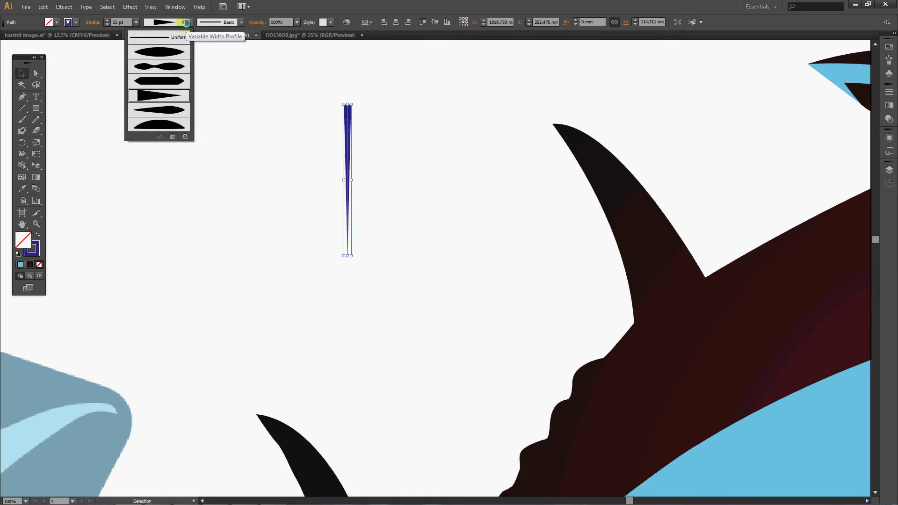
{"action": "left_click", "coordinate": [173, 111]}
{"action": "left_click", "coordinate": [401, 145]}
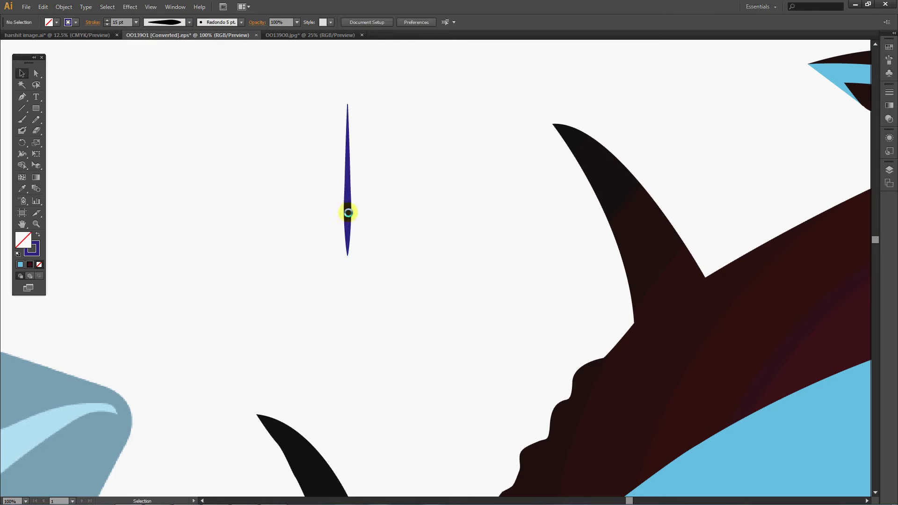
{"action": "left_click_drag", "start_coordinate": [348, 213], "coordinate": [416, 226]}
{"action": "left_click_drag", "start_coordinate": [416, 117], "coordinate": [418, 211]}
{"action": "left_click_drag", "start_coordinate": [445, 244], "coordinate": [389, 237]}
{"action": "left_click_drag", "start_coordinate": [398, 152], "coordinate": [440, 176]}
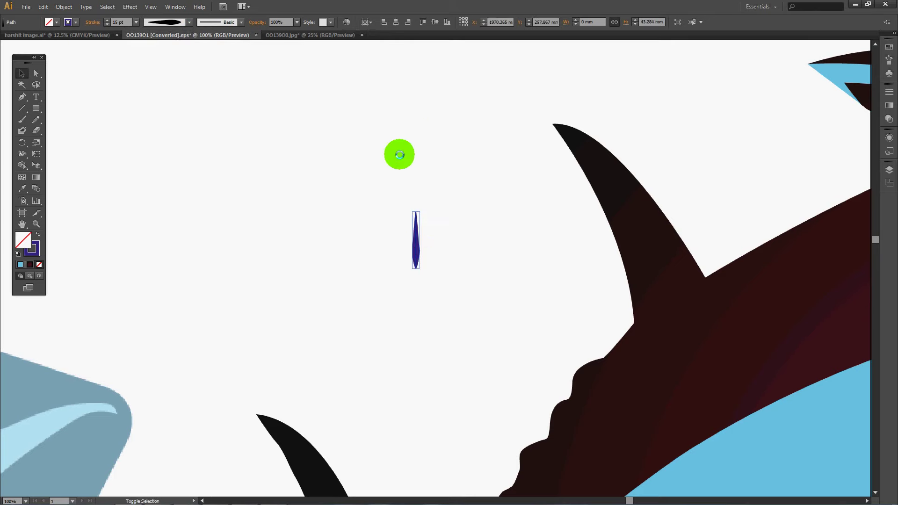
Expand the tilted stroke's appearance into a filled scale mark.
{"action": "key", "text": "ctrl+shift+a"}
{"action": "left_click", "coordinate": [415, 241]}
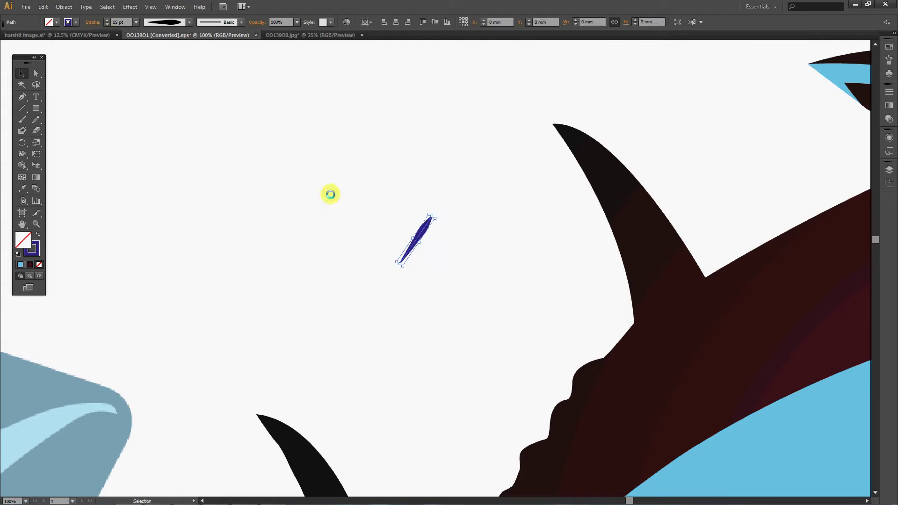
{"action": "left_click", "coordinate": [63, 7]}
{"action": "left_click", "coordinate": [93, 118]}
{"action": "left_click", "coordinate": [527, 231]}
Stretch the small blue scale mark taller.
{"action": "mouse_move", "coordinate": [527, 230]}
{"action": "left_mouse_down"}
{"action": "mouse_move", "coordinate": [257, 92]}
{"action": "mouse_move", "coordinate": [821, 103]}
{"action": "left_mouse_up"}
{"action": "left_click_drag", "start_coordinate": [679, 175], "coordinate": [722, 174]}
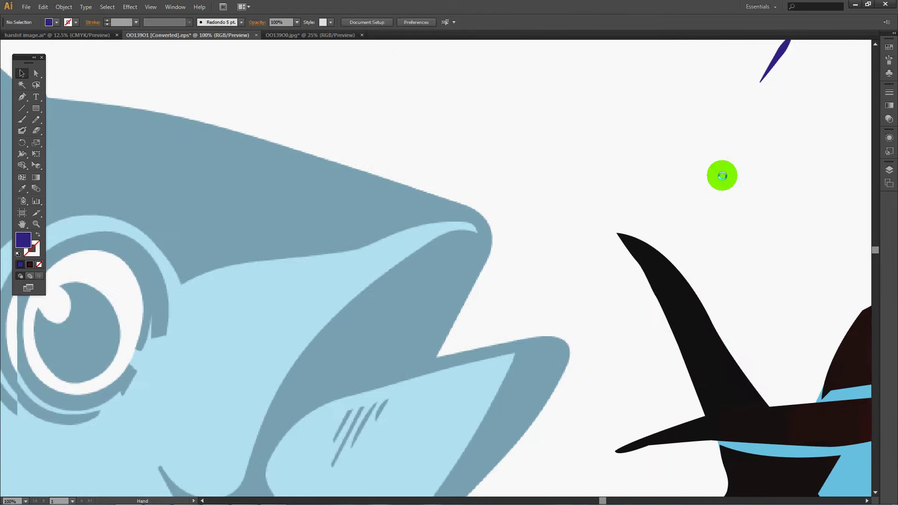
{"action": "left_click_drag", "start_coordinate": [515, 150], "coordinate": [888, 150]}
{"action": "left_click_drag", "start_coordinate": [880, 269], "coordinate": [880, 181]}
{"action": "mouse_move", "coordinate": [286, 72]}
{"action": "left_mouse_down"}
{"action": "mouse_move", "coordinate": [698, 73]}
{"action": "mouse_move", "coordinate": [468, 94]}
{"action": "left_mouse_up"}
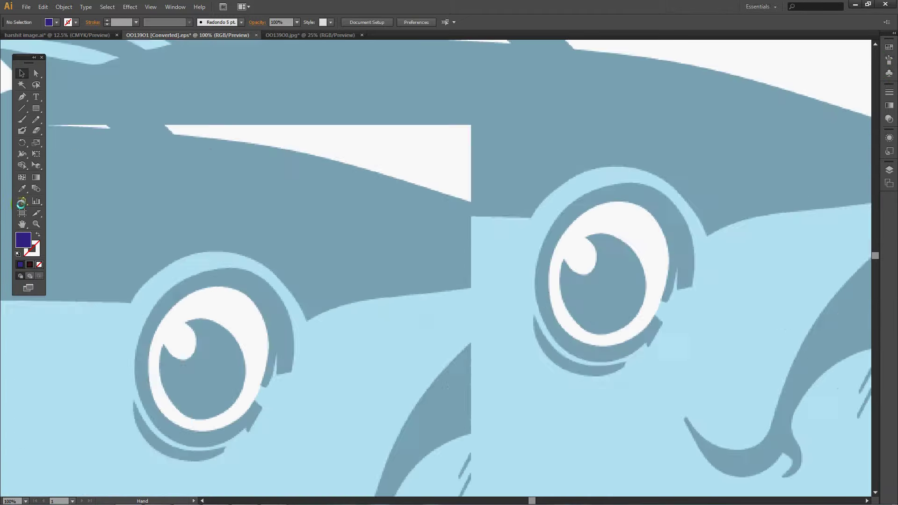
{"action": "left_click_drag", "start_coordinate": [702, 202], "coordinate": [325, 202]}
{"action": "left_click_drag", "start_coordinate": [524, 202], "coordinate": [126, 116]}
{"action": "left_click", "coordinate": [106, 195]}
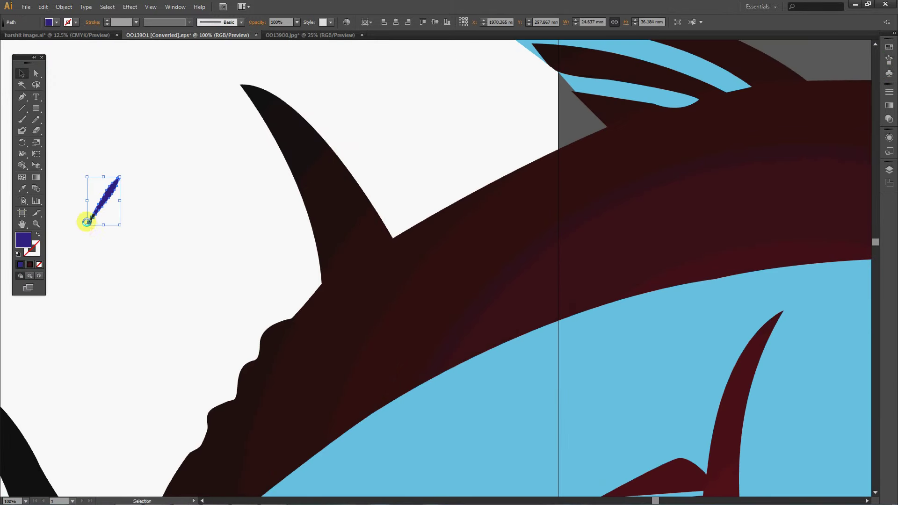
{"action": "left_click_drag", "start_coordinate": [86, 226], "coordinate": [83, 308]}
{"action": "left_click", "coordinate": [151, 227]}
Place the mark and two progressively smaller copies on the fish's upper body.
{"action": "mouse_move", "coordinate": [104, 224]}
{"action": "left_mouse_down"}
{"action": "mouse_move", "coordinate": [548, 391]}
{"action": "mouse_move", "coordinate": [464, 185]}
{"action": "left_mouse_up"}
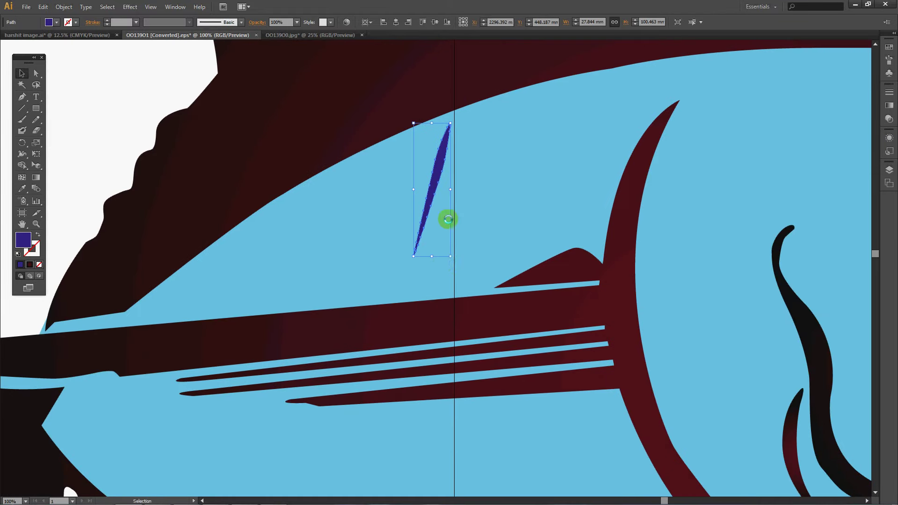
{"action": "left_click_drag", "start_coordinate": [450, 257], "coordinate": [439, 215]}
{"action": "left_click_drag", "start_coordinate": [431, 160], "coordinate": [448, 152]}
{"action": "left_click_drag", "start_coordinate": [455, 209], "coordinate": [454, 199]}
{"action": "mouse_move", "coordinate": [445, 151]}
{"action": "left_mouse_down"}
{"action": "mouse_move", "coordinate": [463, 132]}
{"action": "mouse_move", "coordinate": [490, 137]}
{"action": "left_mouse_up"}
{"action": "left_click_drag", "start_coordinate": [493, 186], "coordinate": [490, 166]}
{"action": "mouse_move", "coordinate": [553, 150]}
{"action": "left_mouse_down"}
{"action": "mouse_move", "coordinate": [458, 199]}
{"action": "mouse_move", "coordinate": [340, 226]}
{"action": "mouse_move", "coordinate": [620, 184]}
{"action": "left_mouse_up"}
{"action": "key", "text": "ctrl+minus"}
{"action": "key", "text": "ctrl+minus"}
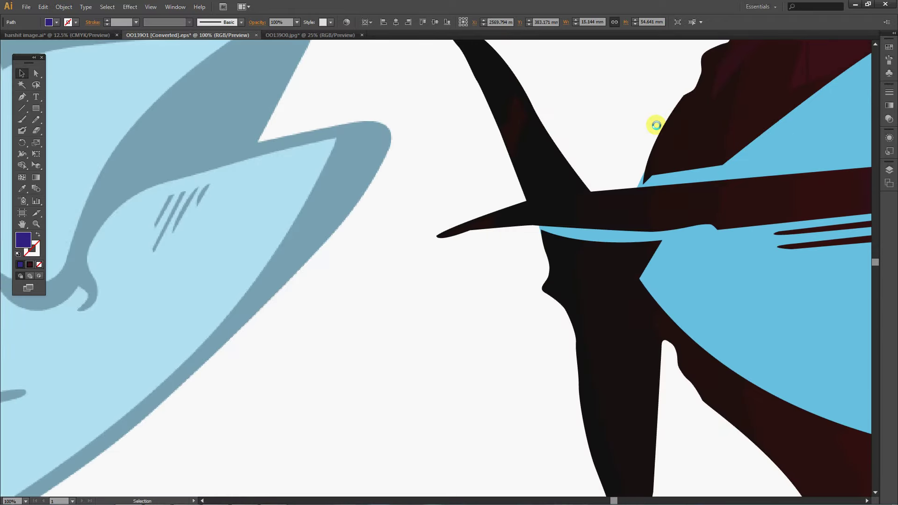
{"action": "mouse_move", "coordinate": [655, 125]}
{"action": "left_mouse_down"}
{"action": "mouse_move", "coordinate": [677, 163]}
{"action": "mouse_move", "coordinate": [173, 372]}
{"action": "mouse_move", "coordinate": [220, 330]}
{"action": "left_mouse_up"}
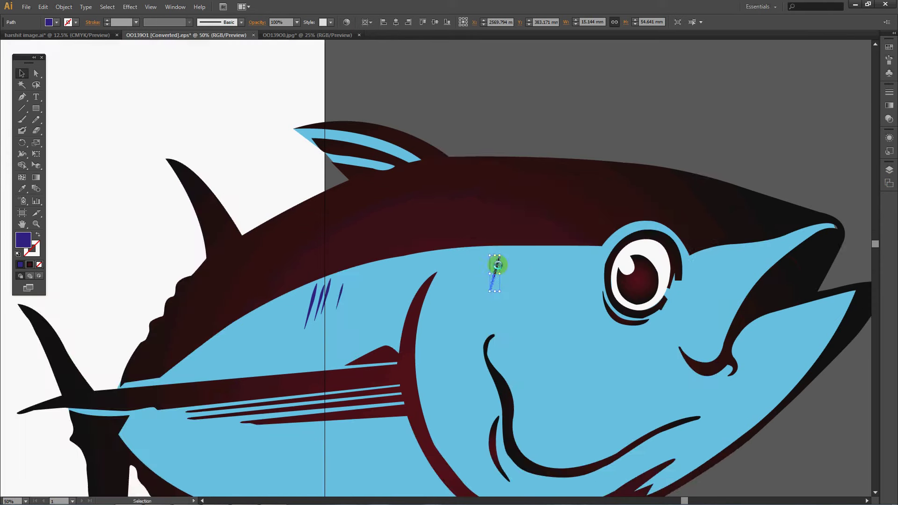
Duplicate two marks higher onto the fish's dark back and make them white.
{"action": "key", "text": "ctrl+shift+a"}
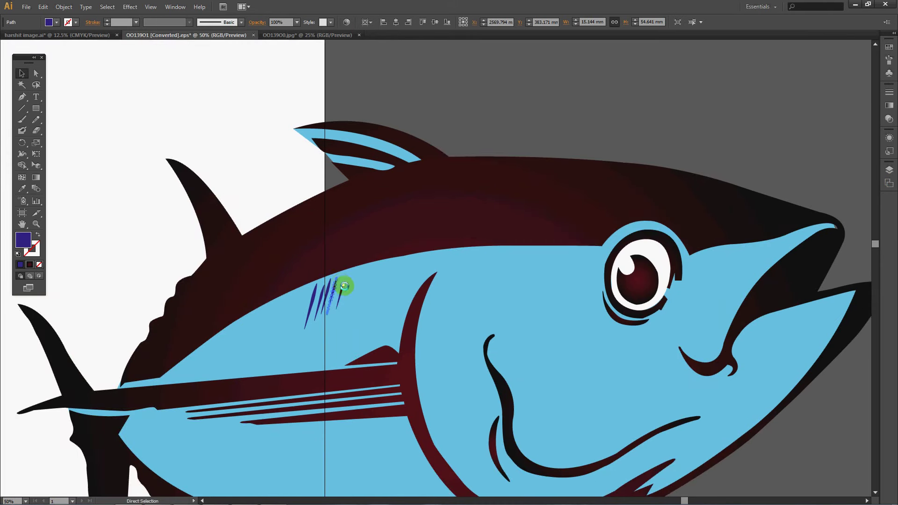
{"action": "left_click", "coordinate": [322, 292], "text": "shift"}
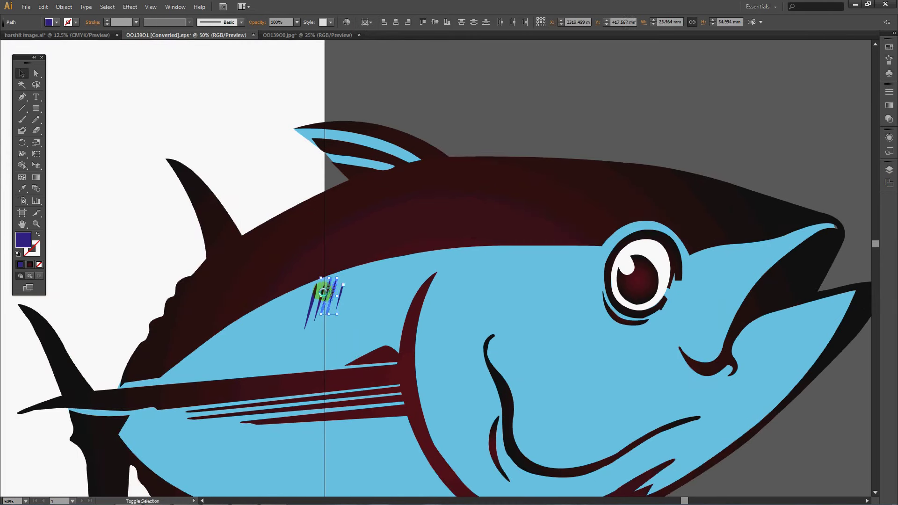
{"action": "left_click_drag", "start_coordinate": [328, 293], "coordinate": [402, 275]}
{"action": "left_click", "coordinate": [405, 293]}
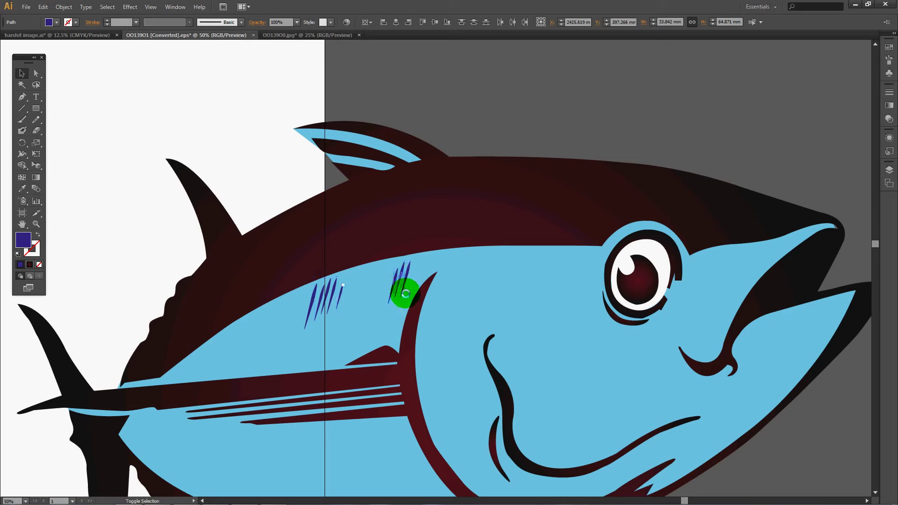
{"action": "left_click", "coordinate": [402, 279]}
{"action": "mouse_move", "coordinate": [401, 276]}
{"action": "left_mouse_down"}
{"action": "mouse_move", "coordinate": [389, 272]}
{"action": "mouse_move", "coordinate": [428, 228]}
{"action": "left_mouse_up"}
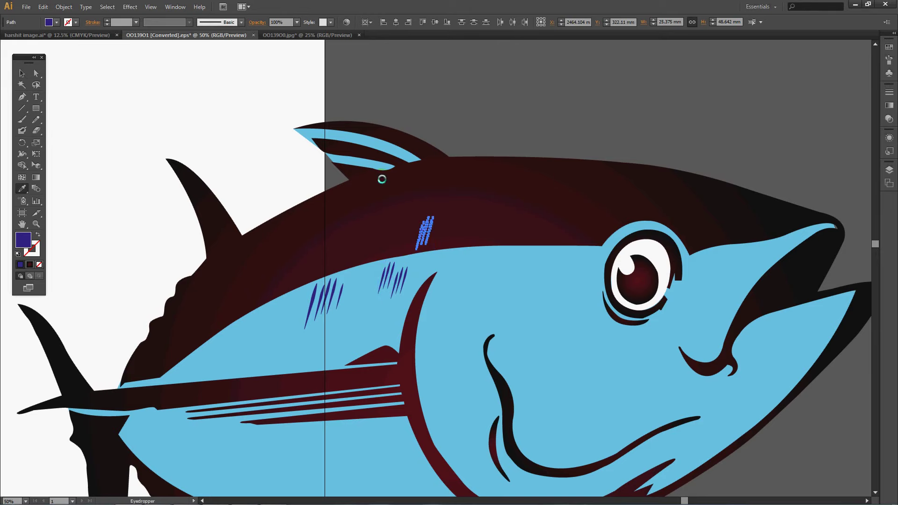
{"action": "left_click", "coordinate": [24, 72]}
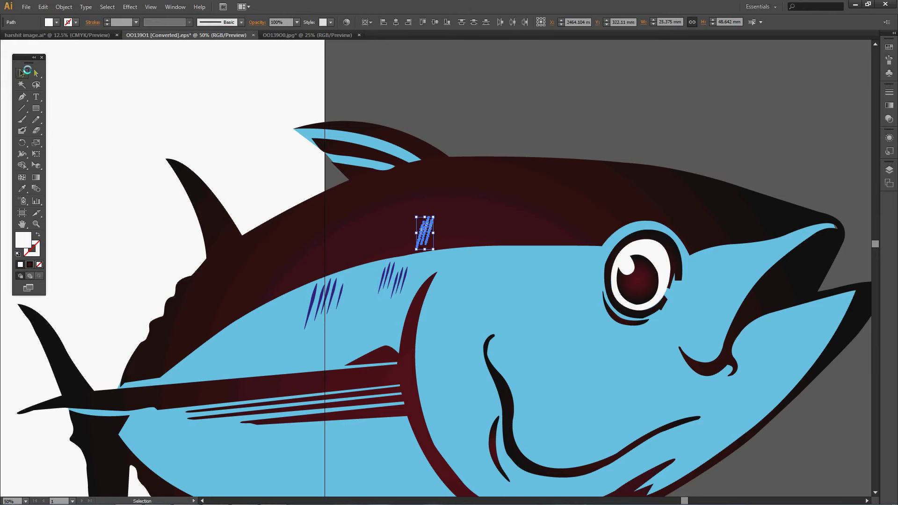
{"action": "left_click", "coordinate": [499, 77]}
{"action": "left_click_drag", "start_coordinate": [546, 213], "coordinate": [424, 125]}
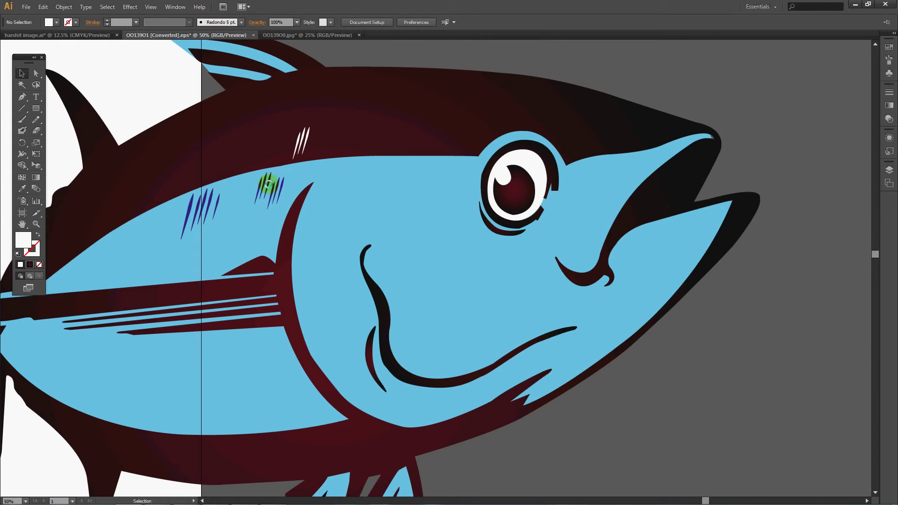
Alt-drag copies of a body mark into a small stacked cluster of hatch strokes.
{"action": "left_click", "coordinate": [203, 202]}
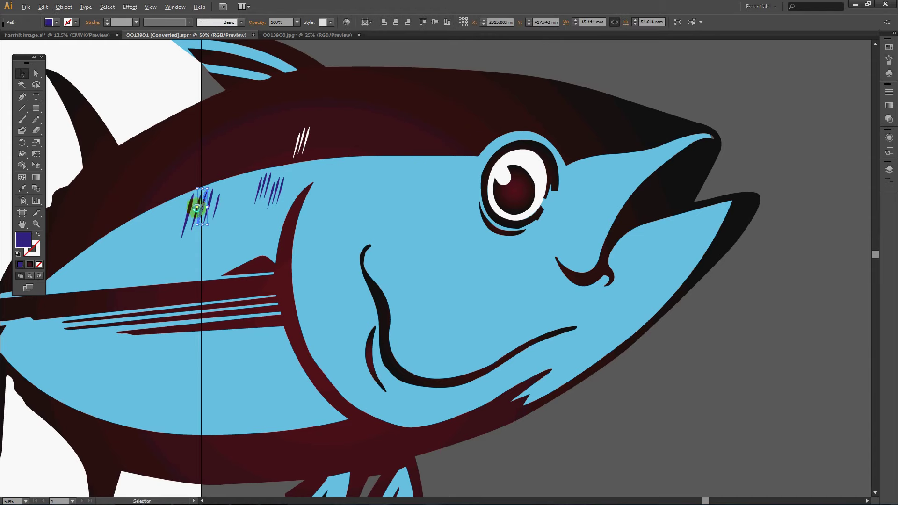
{"action": "left_click_drag", "start_coordinate": [197, 208], "coordinate": [392, 253]}
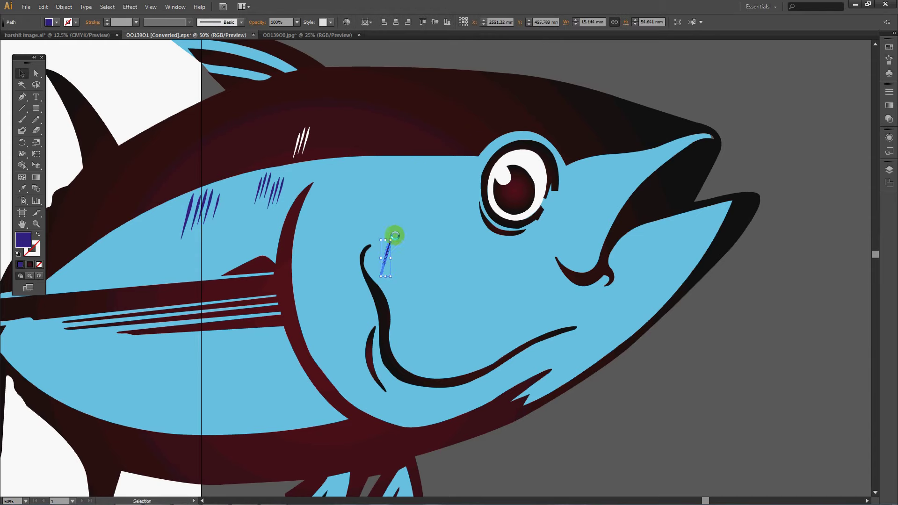
{"action": "key", "text": "ctrl+plus"}
{"action": "mouse_move", "coordinate": [342, 240]}
{"action": "left_mouse_down"}
{"action": "mouse_move", "coordinate": [345, 257]}
{"action": "mouse_move", "coordinate": [335, 249]}
{"action": "mouse_move", "coordinate": [347, 263]}
{"action": "left_mouse_up"}
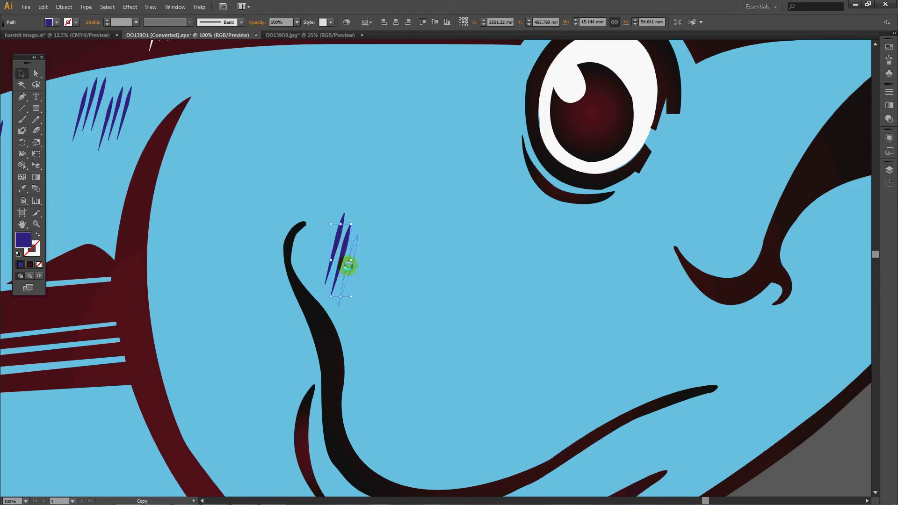
{"action": "left_click_drag", "start_coordinate": [348, 265], "coordinate": [361, 302]}
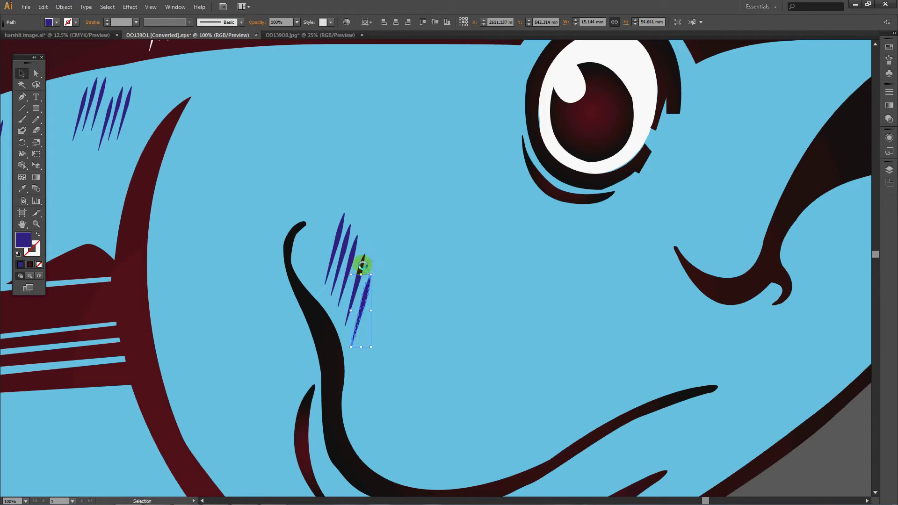
{"action": "left_click", "coordinate": [361, 236]}
{"action": "left_click", "coordinate": [363, 259]}
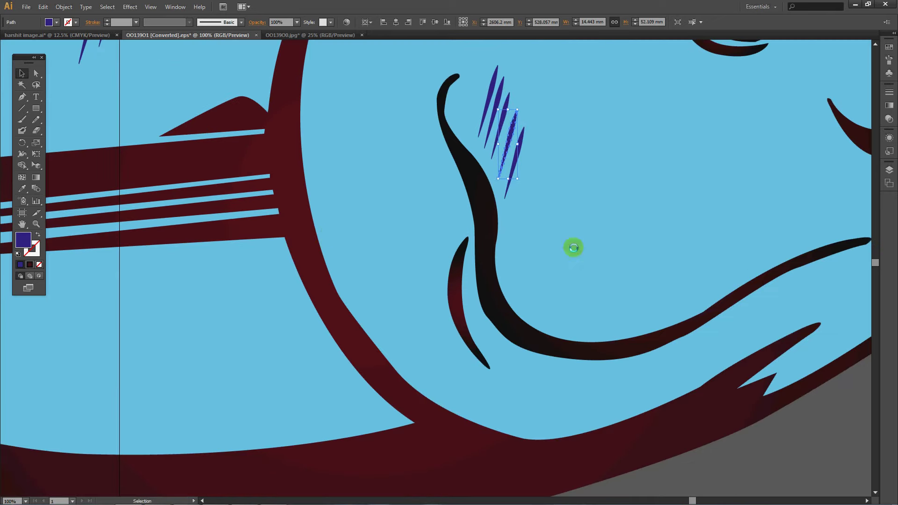
Copy the three hatch strokes onto the cheek below the eye, behind the mouth.
{"action": "left_click", "coordinate": [439, 293]}
{"action": "mouse_move", "coordinate": [470, 323]}
{"action": "left_mouse_down"}
{"action": "mouse_move", "coordinate": [389, 207]}
{"action": "mouse_move", "coordinate": [422, 166]}
{"action": "mouse_move", "coordinate": [473, 237]}
{"action": "mouse_move", "coordinate": [618, 190]}
{"action": "mouse_move", "coordinate": [0, 250]}
{"action": "left_mouse_up"}
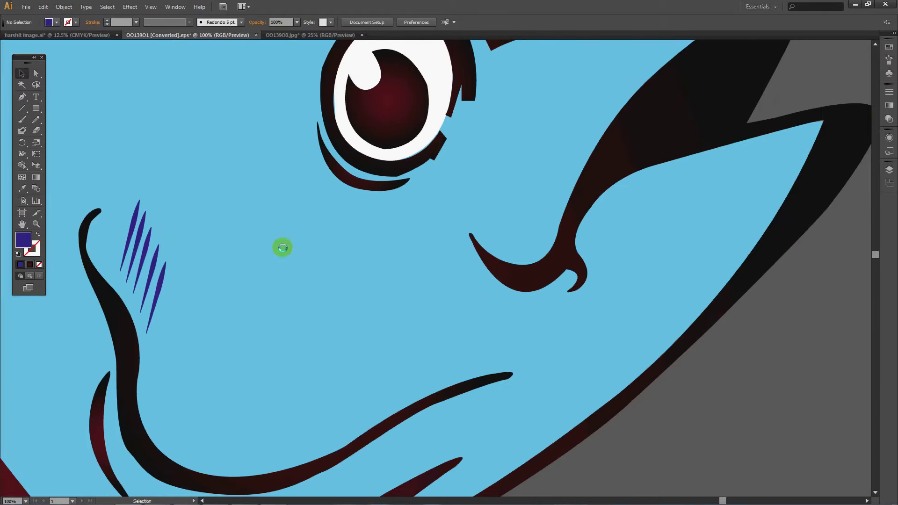
{"action": "mouse_move", "coordinate": [170, 271]}
{"action": "left_mouse_down"}
{"action": "mouse_move", "coordinate": [150, 243]}
{"action": "mouse_move", "coordinate": [630, 221]}
{"action": "mouse_move", "coordinate": [660, 201]}
{"action": "mouse_move", "coordinate": [664, 186]}
{"action": "left_mouse_up"}
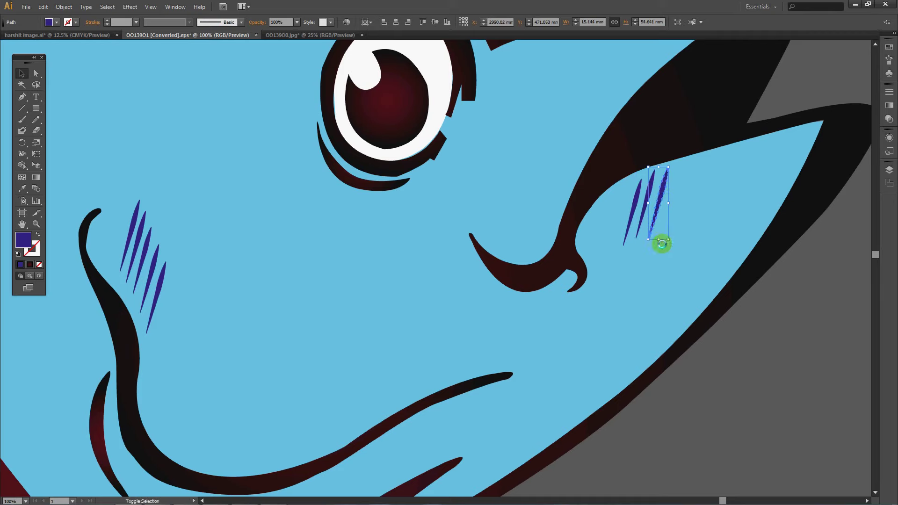
{"action": "left_click", "coordinate": [732, 314]}
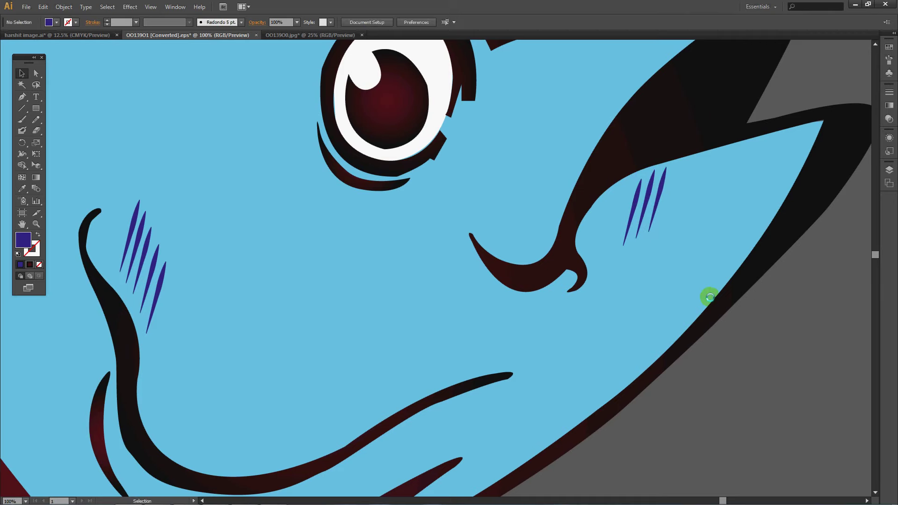
{"action": "key", "text": "ctrl+plus"}
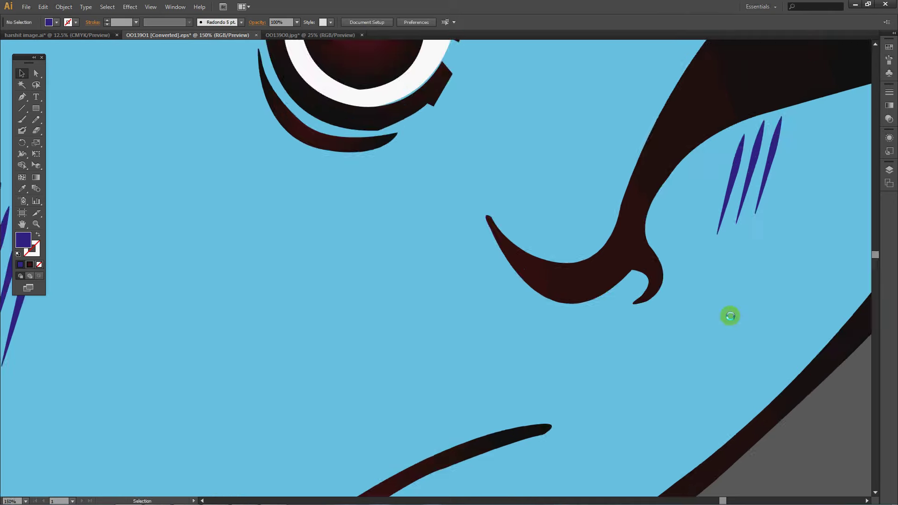
{"action": "key", "text": "ctrl+minus"}
{"action": "key", "text": "ctrl+minus"}
{"action": "key", "text": "ctrl+minus"}
{"action": "key", "text": "ctrl+minus"}
{"action": "key", "text": "ctrl+minus"}
{"action": "key", "text": "ctrl+minus"}
{"action": "key", "text": "ctrl+minus"}
{"action": "key", "text": "ctrl+minus"}
{"action": "key", "text": "ctrl+minus"}
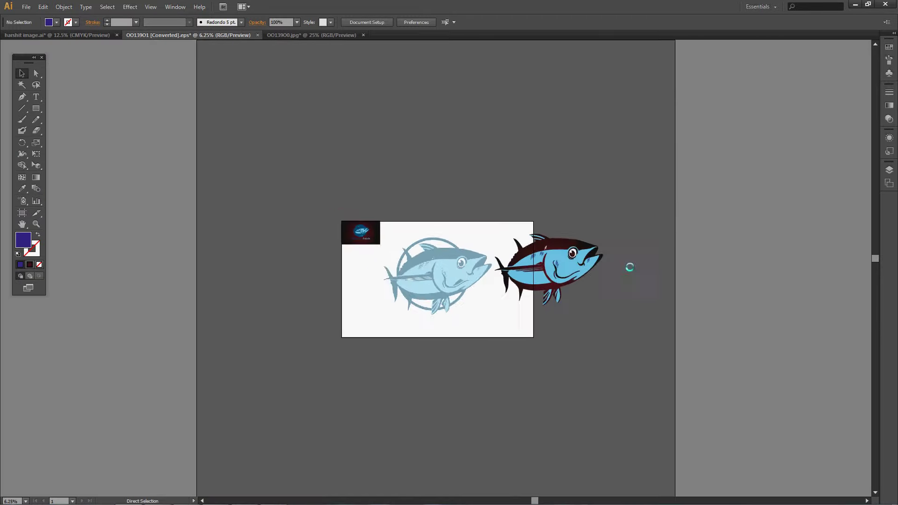
{"action": "key", "text": "ctrl+minus"}
Delete the faint reference fish and move the tuna to the artboard centre.
{"action": "left_click", "coordinate": [454, 257]}
{"action": "key", "text": "Delete"}
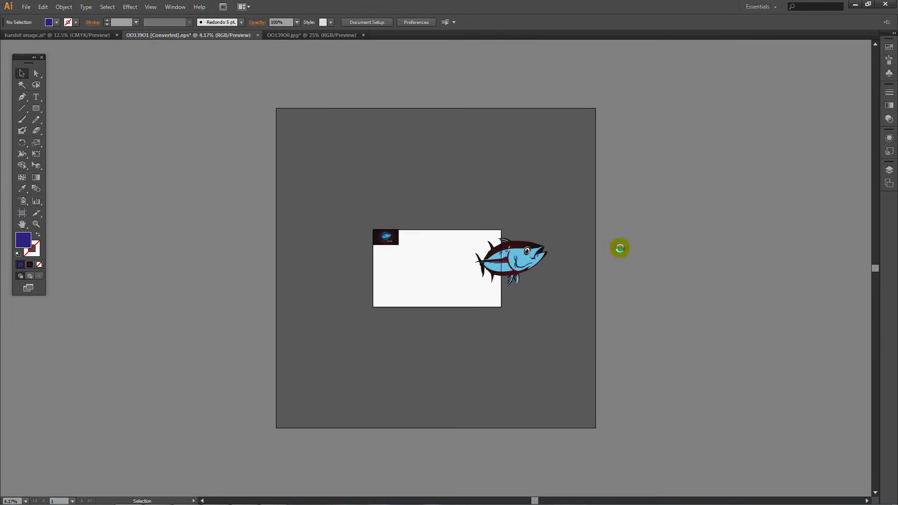
{"action": "key", "text": "ctrl+z"}
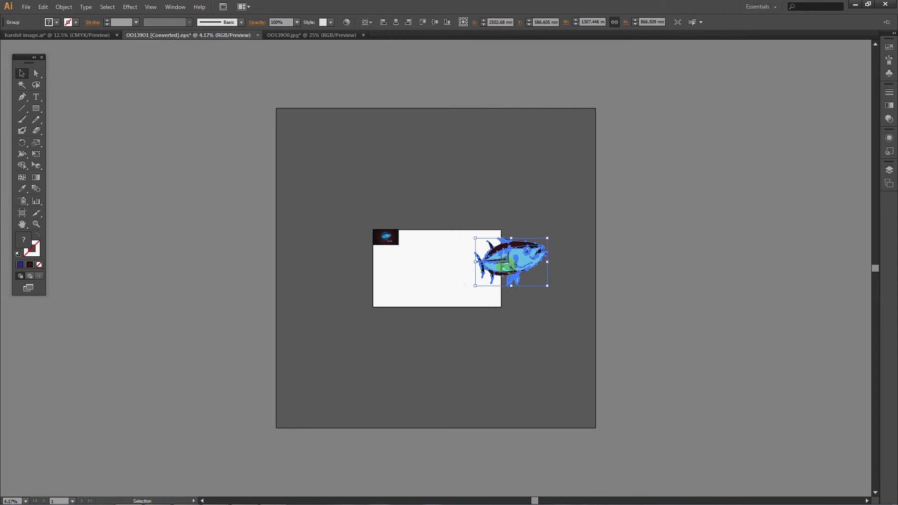
{"action": "left_click_drag", "start_coordinate": [504, 262], "coordinate": [431, 261]}
{"action": "left_click", "coordinate": [583, 252]}
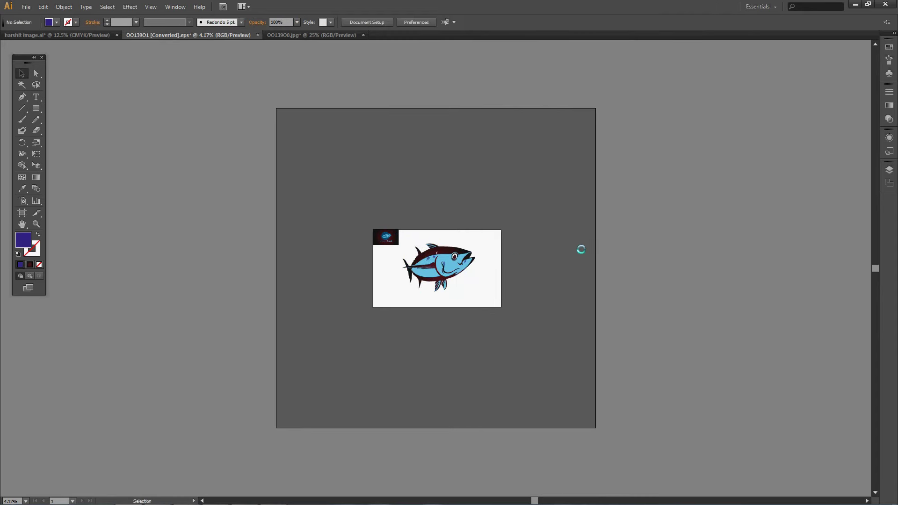
{"action": "key", "text": "ctrl+plus"}
{"action": "key", "text": "ctrl+plus"}
{"action": "key", "text": "ctrl+plus"}
{"action": "key", "text": "ctrl+plus"}
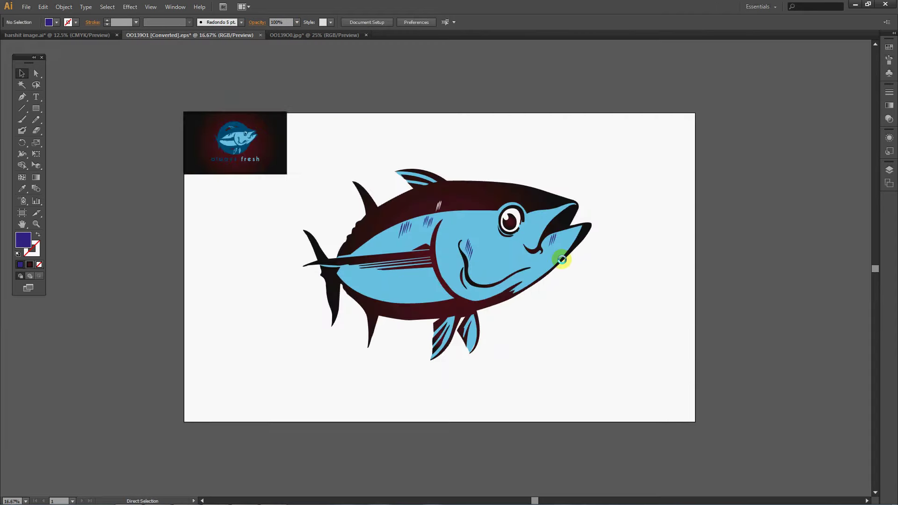
{"action": "key", "text": "ctrl+plus"}
Recolour the maroon body paths with the logo's dark blue using the Eyedropper.
{"action": "left_click", "coordinate": [523, 172]}
{"action": "left_click", "coordinate": [493, 134]}
{"action": "left_click", "coordinate": [496, 157]}
{"action": "key", "text": "i"}
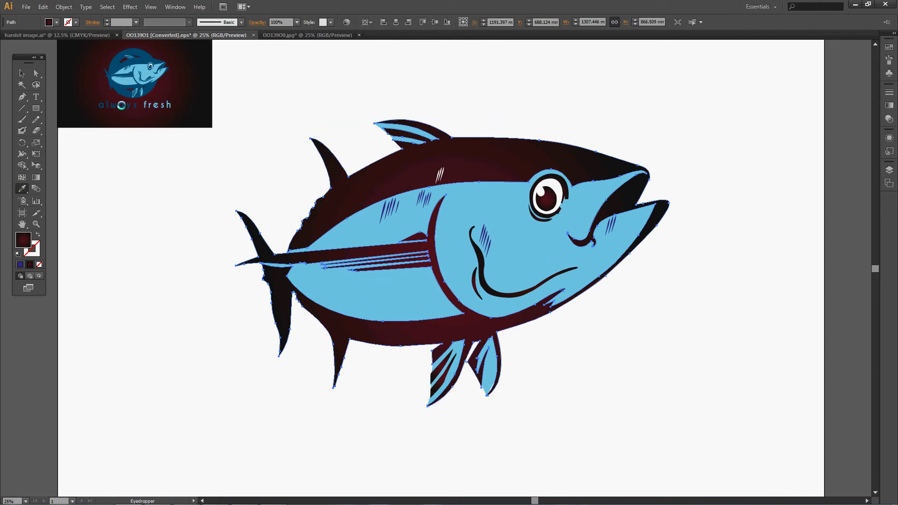
{"action": "left_click", "coordinate": [121, 88]}
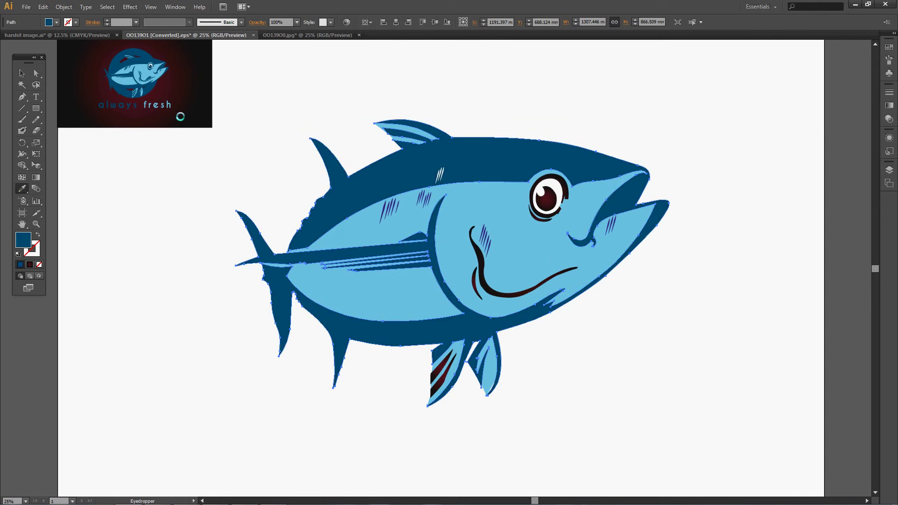
{"action": "left_click", "coordinate": [20, 71]}
Recolour the maroon eye, mouth line and fin paths dark blue.
{"action": "left_click", "coordinate": [717, 125]}
{"action": "left_click", "coordinate": [552, 199]}
{"action": "left_click", "coordinate": [657, 181]}
{"action": "left_click", "coordinate": [548, 209], "text": "ctrl"}
{"action": "left_click", "coordinate": [485, 273], "text": "ctrl"}
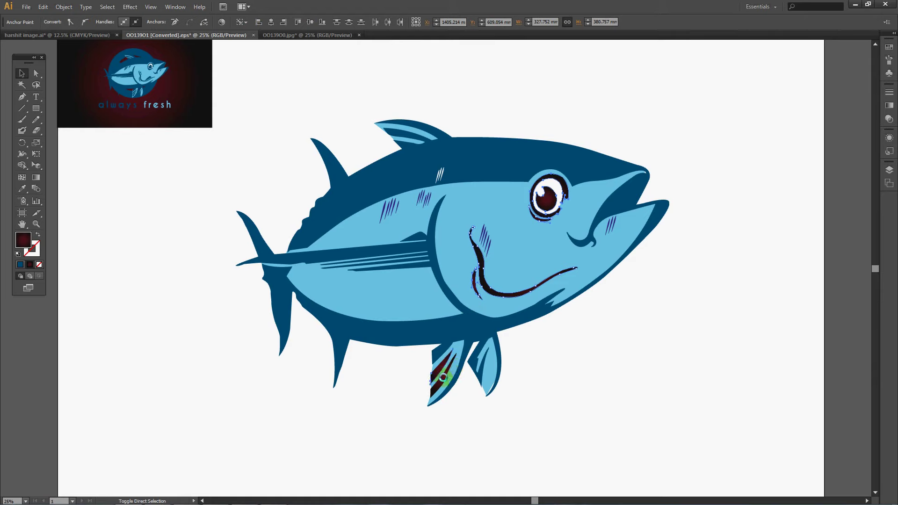
{"action": "left_click", "coordinate": [417, 302]}
{"action": "left_click", "coordinate": [17, 191]}
{"action": "left_click", "coordinate": [465, 158]}
{"action": "left_click", "coordinate": [36, 73]}
{"action": "left_click_drag", "start_coordinate": [428, 292], "coordinate": [580, 400]}
{"action": "key", "text": "ctrl+minus"}
{"action": "key", "text": "ctrl+minus"}
{"action": "key", "text": "ctrl+minus"}
{"action": "key", "text": "ctrl+minus"}
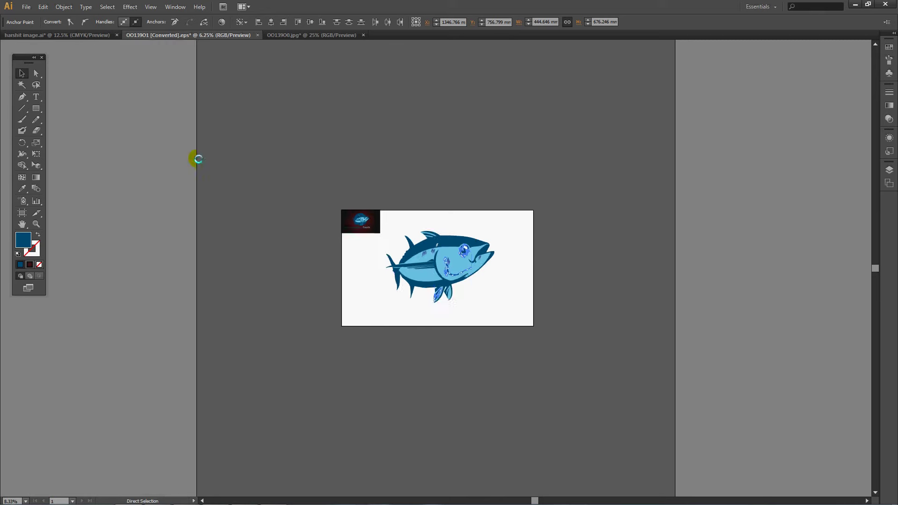
Ungroup the small logo and scale its maroon radial background and 'always fresh' text across the artboard.
{"action": "left_click", "coordinate": [436, 112]}
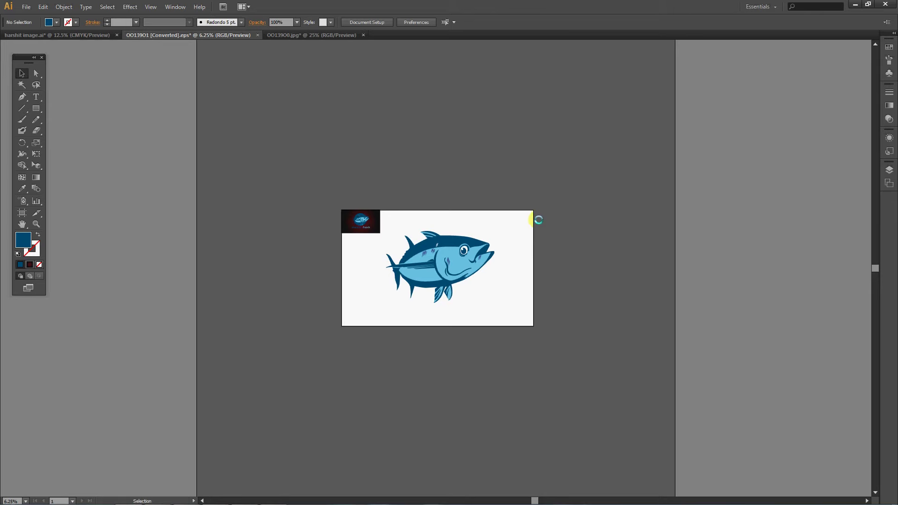
{"action": "key", "text": "ctrl+minus"}
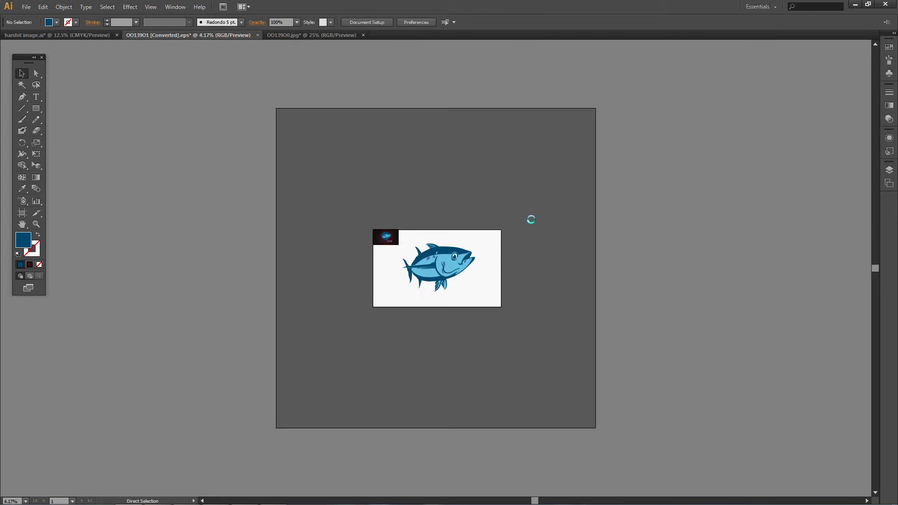
{"action": "key", "text": "ctrl+plus"}
{"action": "key", "text": "ctrl+plus"}
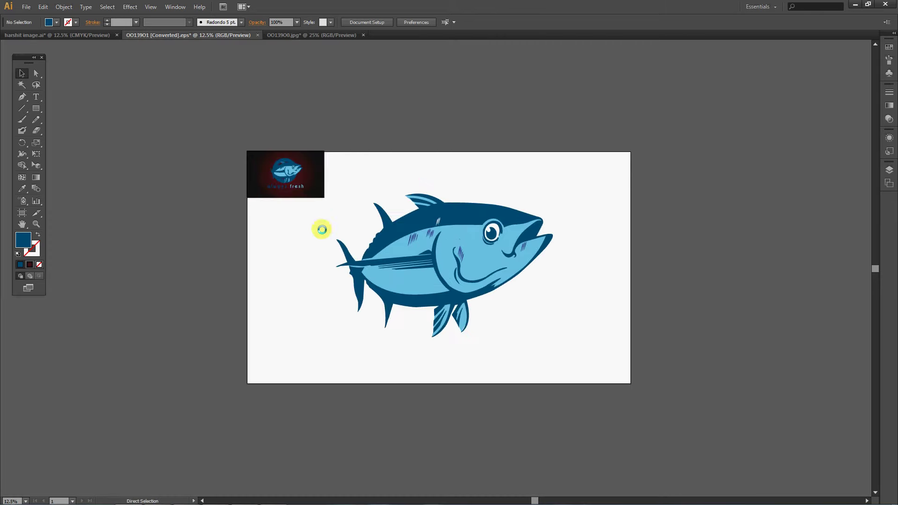
{"action": "right_click", "coordinate": [292, 188]}
{"action": "left_click", "coordinate": [315, 243]}
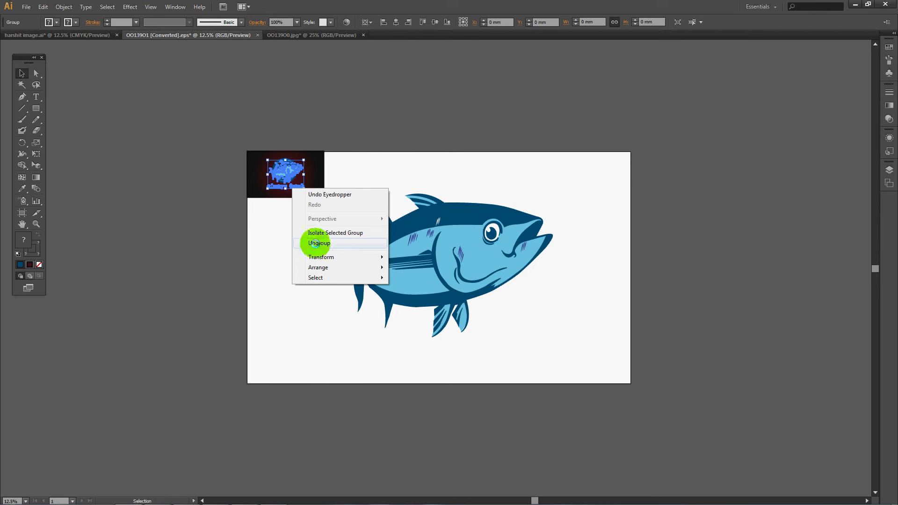
{"action": "left_click", "coordinate": [292, 190]}
{"action": "mouse_move", "coordinate": [292, 191]}
{"action": "left_mouse_down"}
{"action": "mouse_move", "coordinate": [321, 198]}
{"action": "mouse_move", "coordinate": [632, 385]}
{"action": "left_mouse_up"}
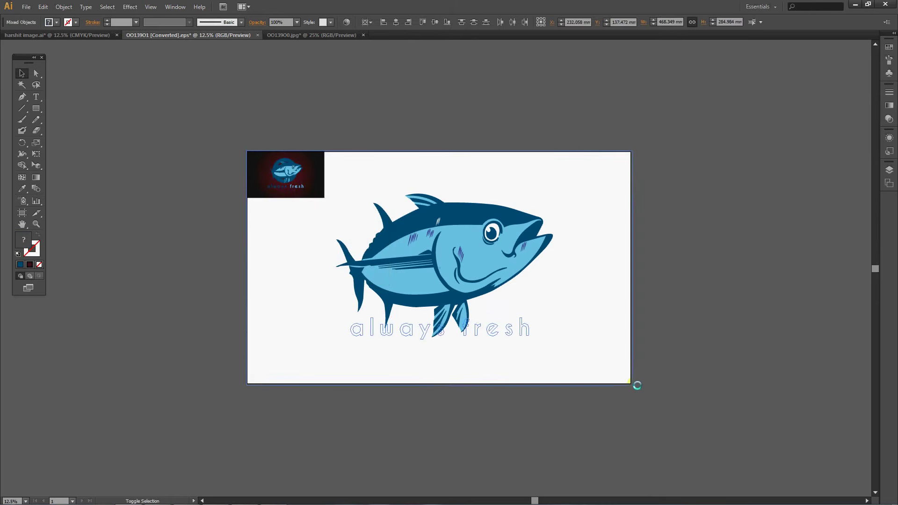
{"action": "left_click", "coordinate": [687, 318]}
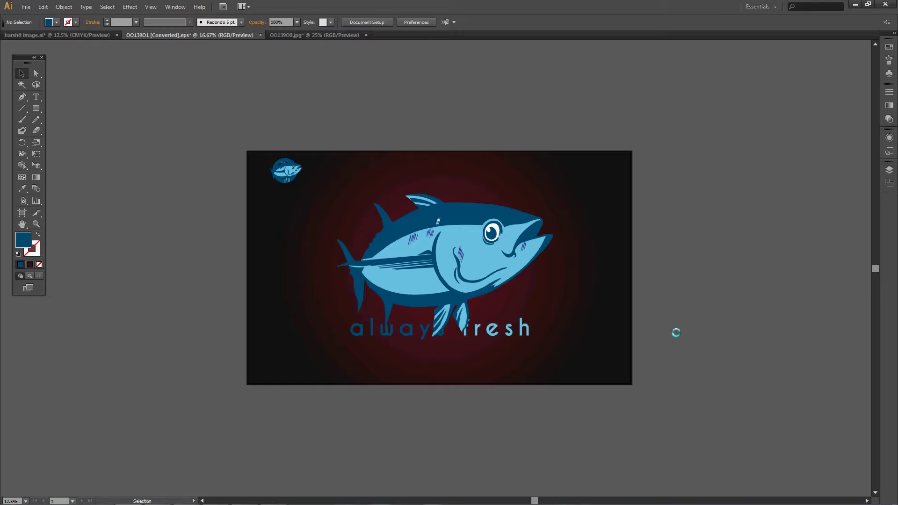
Select the letters of 'always' in the caption.
{"action": "key", "text": "ctrl+plus"}
{"action": "key", "text": "ctrl+plus"}
{"action": "key", "text": "ctrl+plus"}
{"action": "key", "text": "ctrl+plus"}
{"action": "key", "text": "ctrl+plus"}
{"action": "key", "text": "ctrl+plus"}
{"action": "scroll", "coordinate": [629, 90], "scroll_direction": "down", "scroll_amount": 5}
{"action": "scroll", "coordinate": [599, 152], "scroll_direction": "down", "scroll_amount": 5}
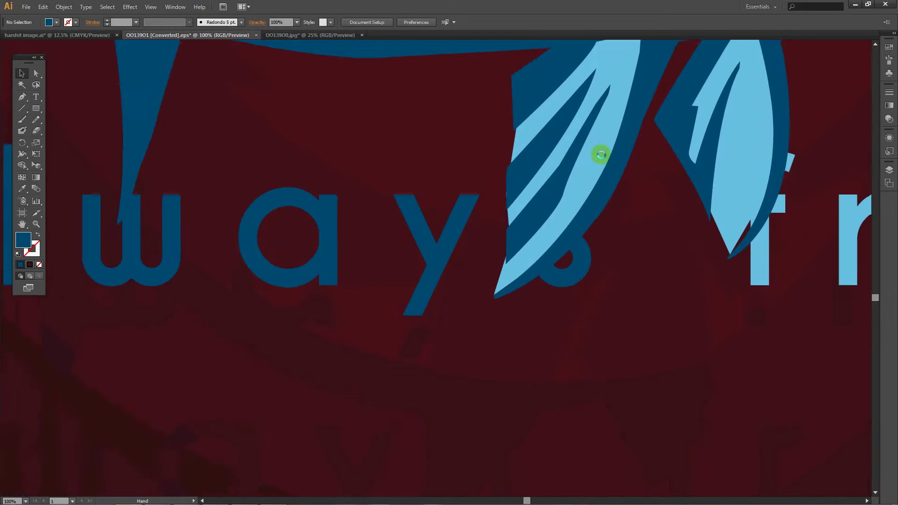
{"action": "scroll", "coordinate": [583, 134], "scroll_direction": "down", "scroll_amount": 3}
{"action": "left_click", "coordinate": [593, 131]}
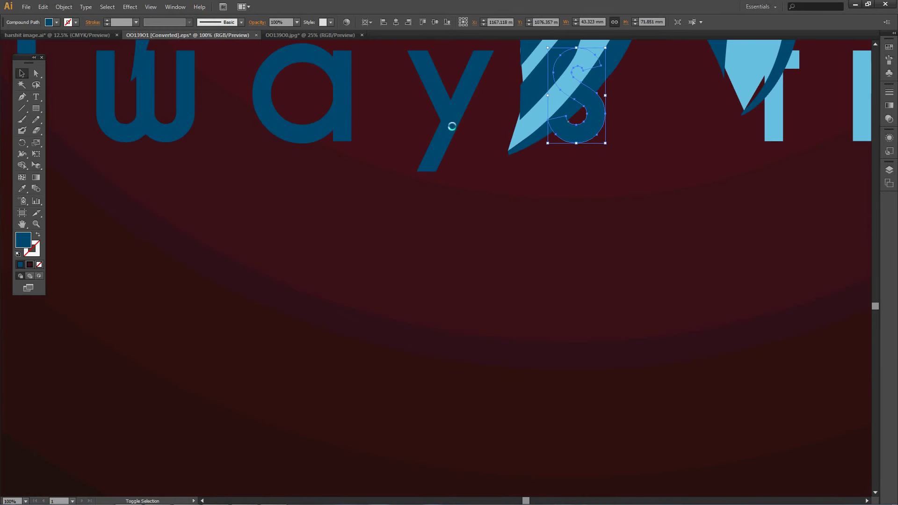
{"action": "left_click_drag", "start_coordinate": [401, 189], "coordinate": [678, 142]}
{"action": "left_click", "coordinate": [627, 75], "text": "shift"}
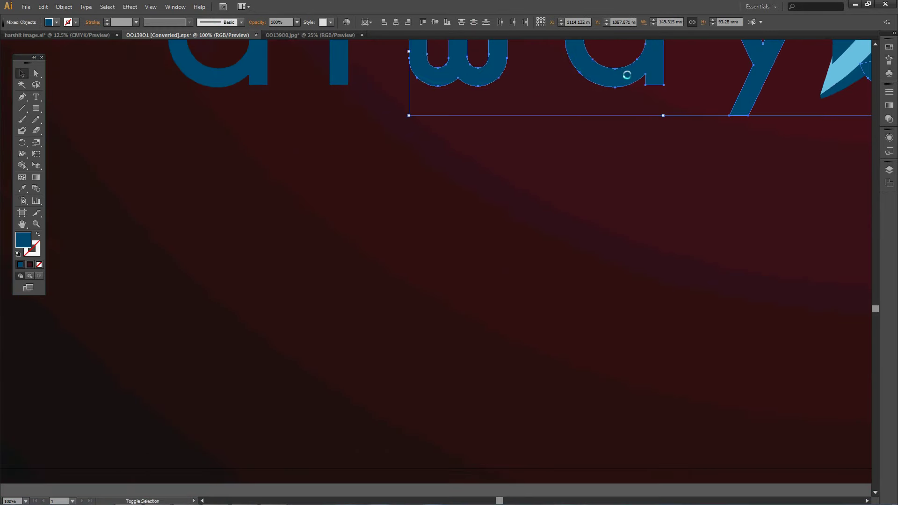
{"action": "left_click", "coordinate": [341, 76], "text": "shift"}
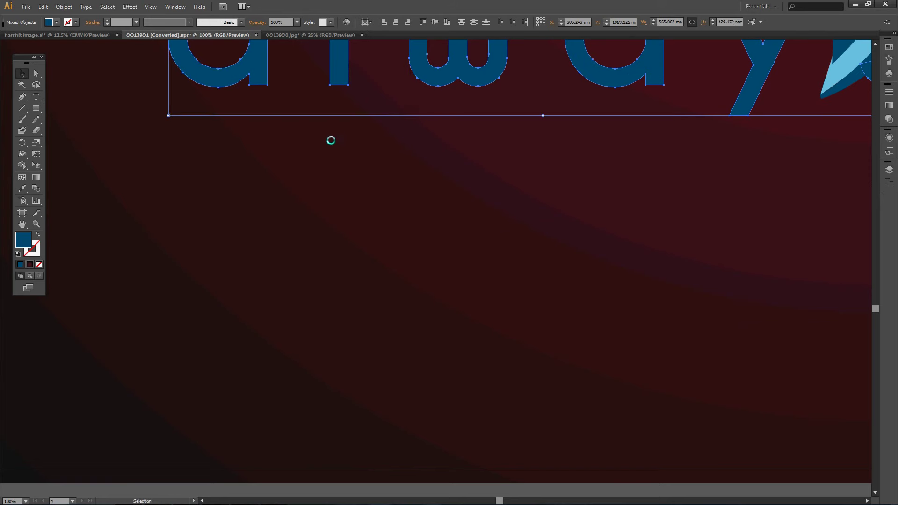
Add the letters of 'fresh' (f, r, e, s, h) to the selection.
{"action": "scroll", "coordinate": [532, 139], "scroll_direction": "right", "scroll_amount": 10}
{"action": "scroll", "coordinate": [383, 241], "scroll_direction": "up", "scroll_amount": 3}
{"action": "left_click", "coordinate": [375, 183], "text": "shift"}
{"action": "left_click", "coordinate": [467, 160], "text": "shift"}
{"action": "left_click", "coordinate": [567, 154], "text": "shift"}
{"action": "scroll", "coordinate": [708, 172], "scroll_direction": "right", "scroll_amount": 8}
{"action": "scroll", "coordinate": [708, 173], "scroll_direction": "up", "scroll_amount": 1}
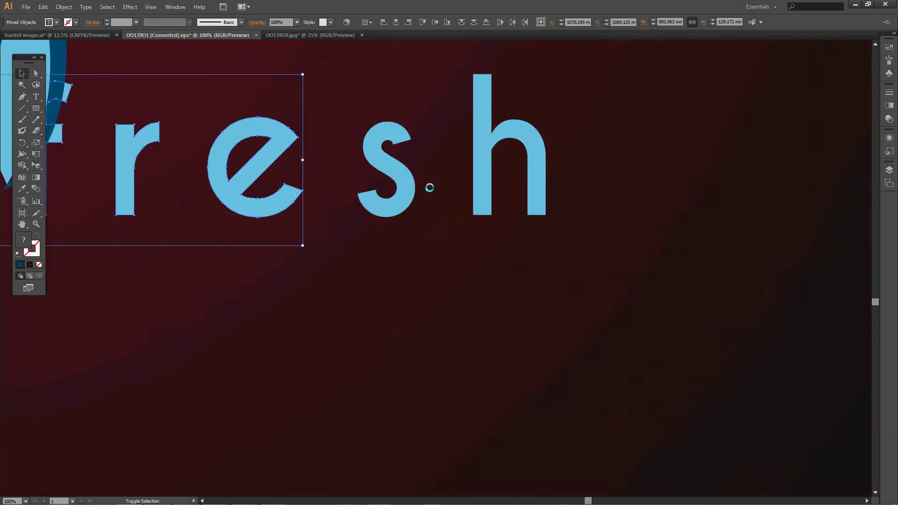
{"action": "left_click", "coordinate": [405, 186], "text": "shift"}
{"action": "left_click", "coordinate": [485, 166], "text": "shift"}
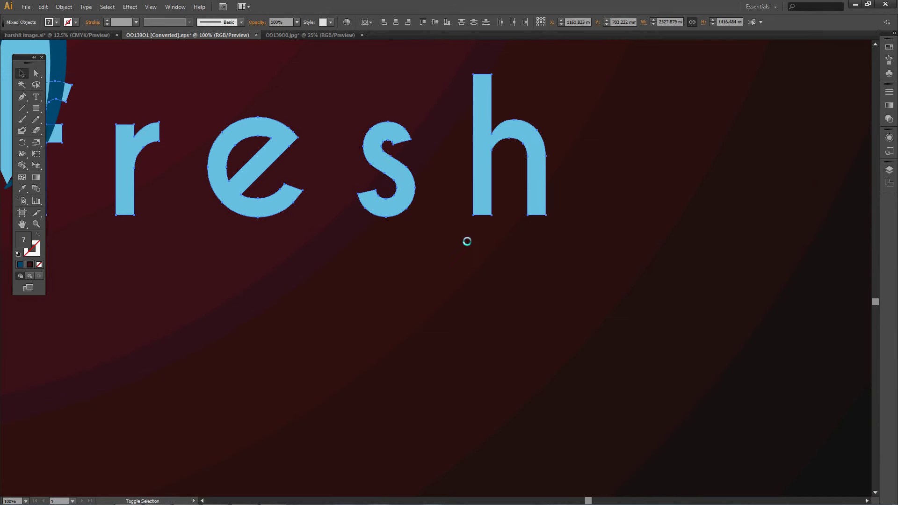
Drag the caption letters down below the tuna's fins and check the full logo.
{"action": "scroll", "coordinate": [375, 238], "scroll_direction": "left", "scroll_amount": 10}
{"action": "scroll", "coordinate": [375, 238], "scroll_direction": "down", "scroll_amount": 2}
{"action": "left_click_drag", "start_coordinate": [516, 122], "coordinate": [517, 286]}
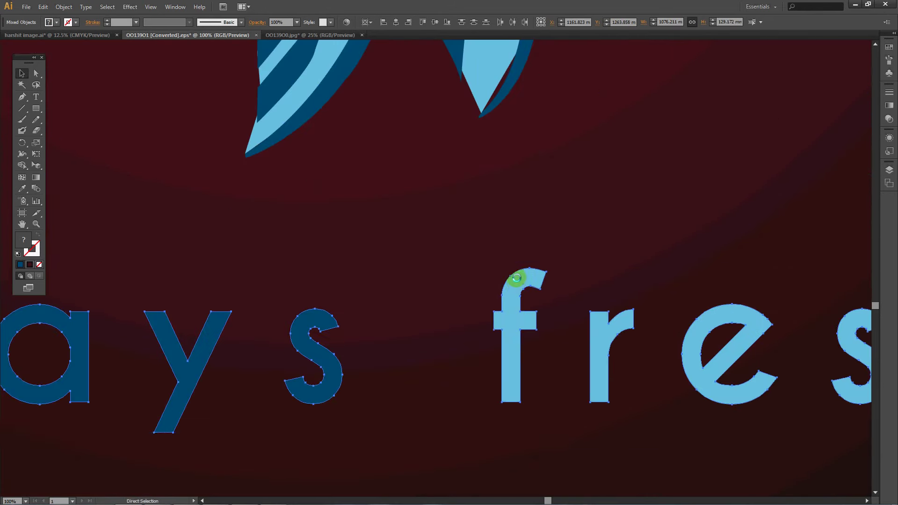
{"action": "key", "text": "ctrl+minus"}
{"action": "key", "text": "ctrl+minus"}
{"action": "key", "text": "ctrl+minus"}
{"action": "key", "text": "ctrl+minus"}
{"action": "key", "text": "ctrl+minus"}
{"action": "key", "text": "ctrl+plus"}
{"action": "key", "text": "ctrl+plus"}
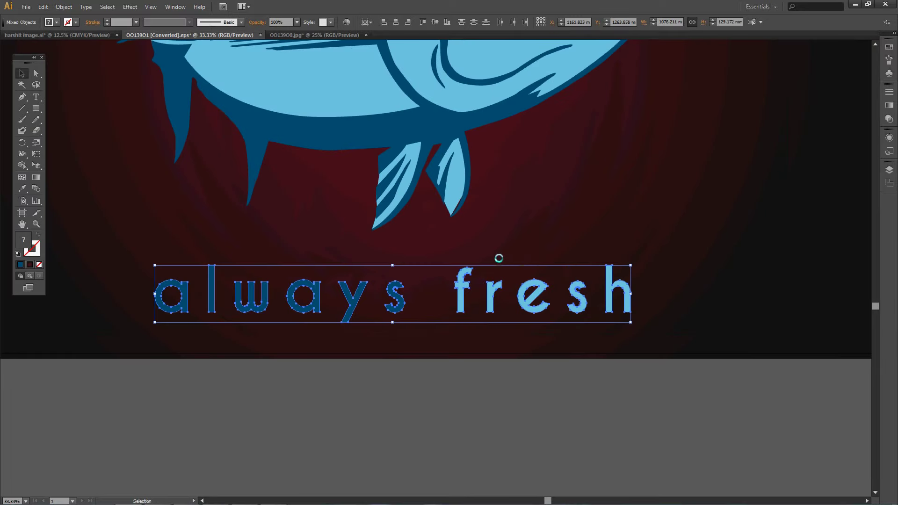
{"action": "scroll", "coordinate": [517, 341], "scroll_direction": "up", "scroll_amount": 2}
{"action": "scroll", "coordinate": [564, 407], "scroll_direction": "up", "scroll_amount": 3}
{"action": "key", "text": "ctrl+minus"}
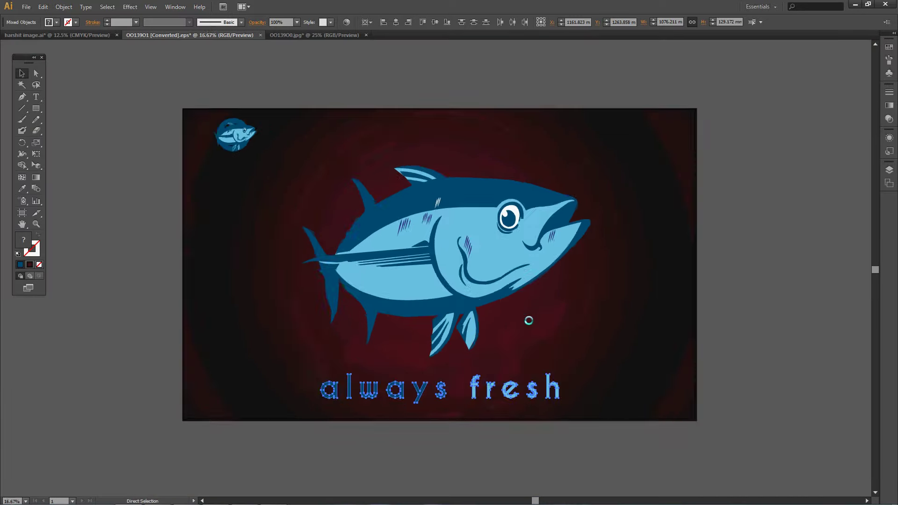